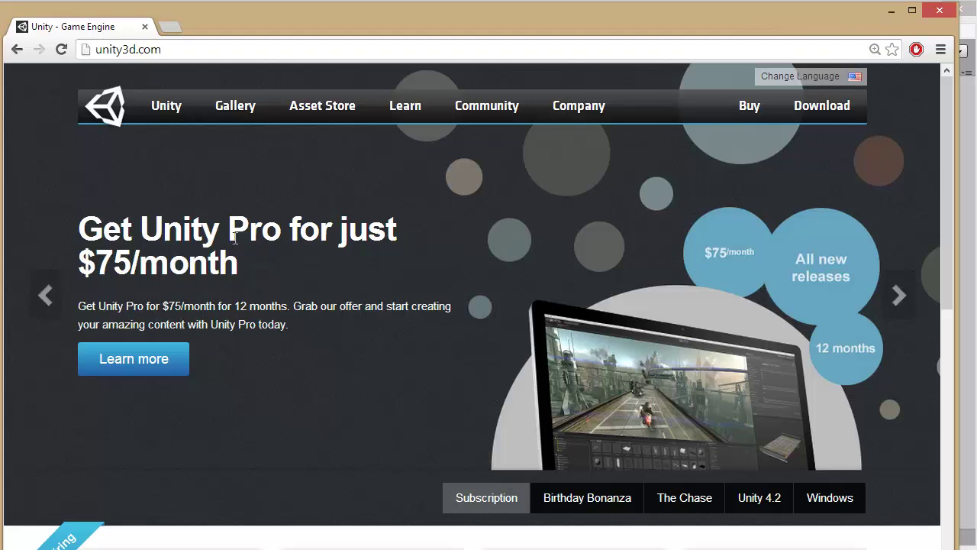
Open the Download page of the Unity website and review the information on the free Unity 4.2.2 version
scroll(227, 260, "down", 7)
scroll(227, 269, "up", 7)
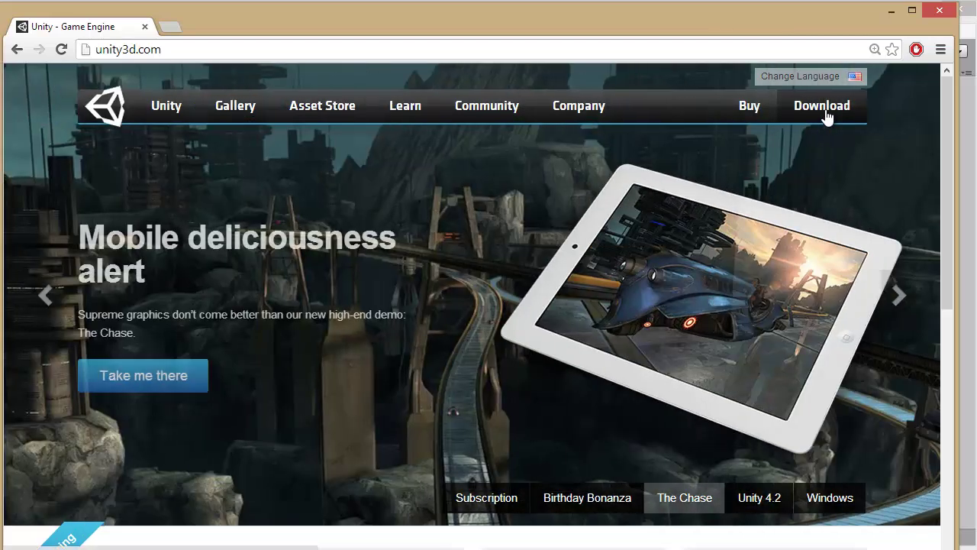
left_click(823, 106)
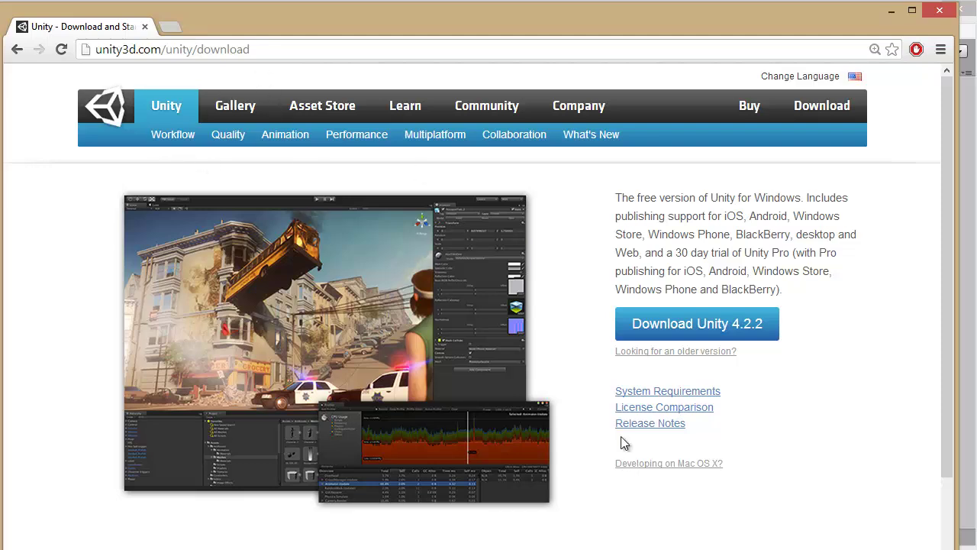
scroll(595, 395, "down", 2)
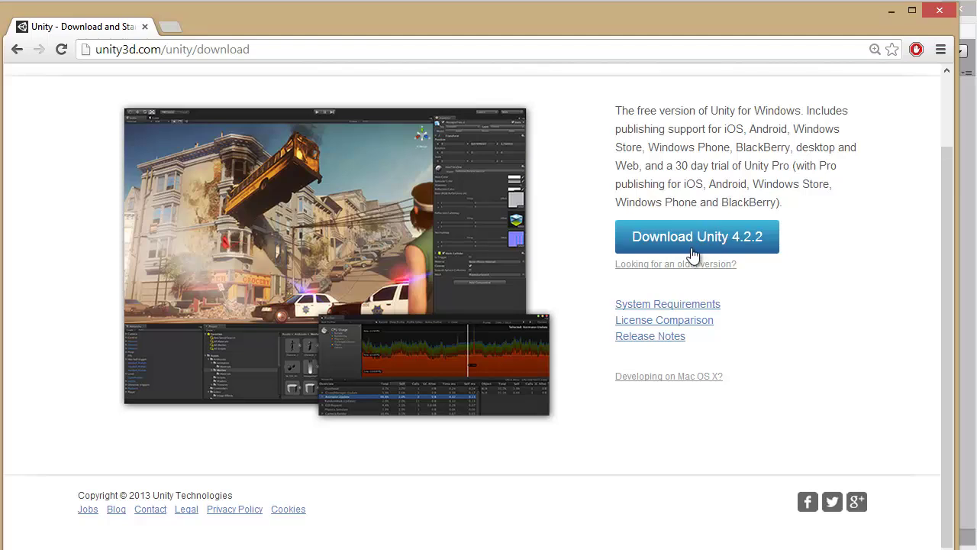
scroll(605, 413, "up", 2)
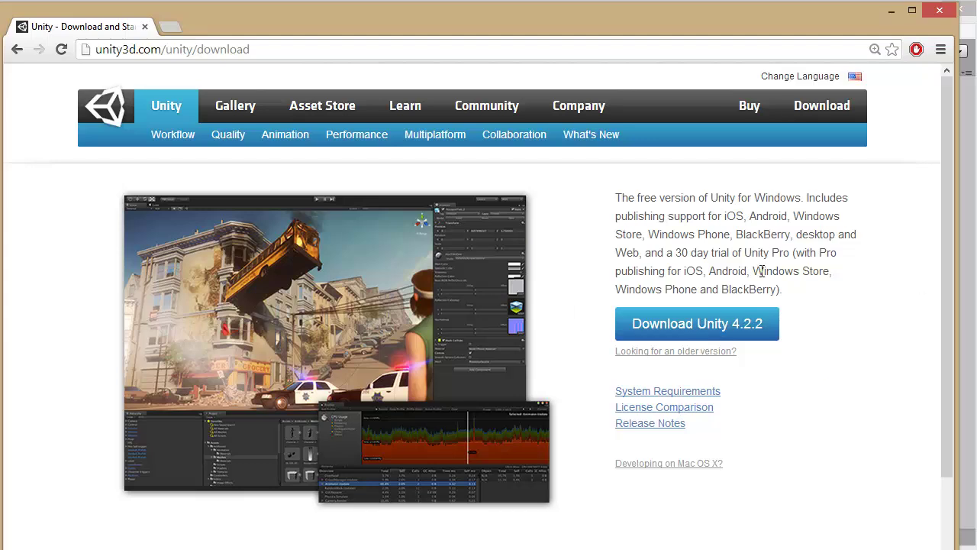
Switch to the Unity editor and start a new project named _Tuto1 in the Documents folder
left_click(972, 361)
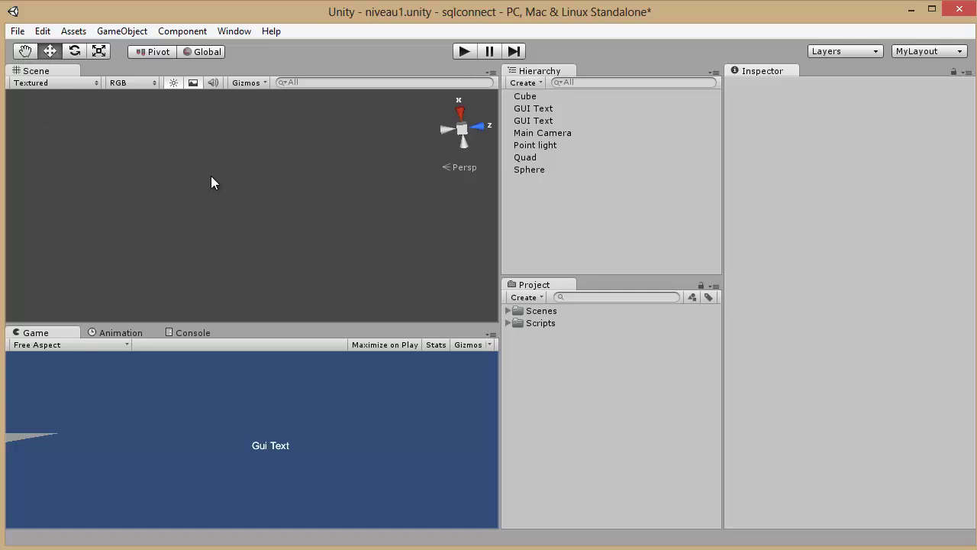
left_click(17, 33)
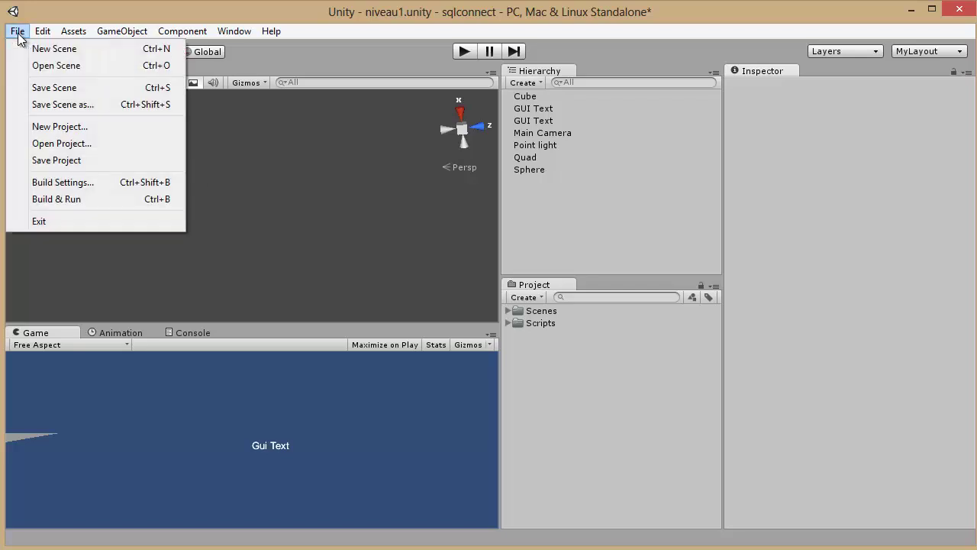
left_click(60, 127)
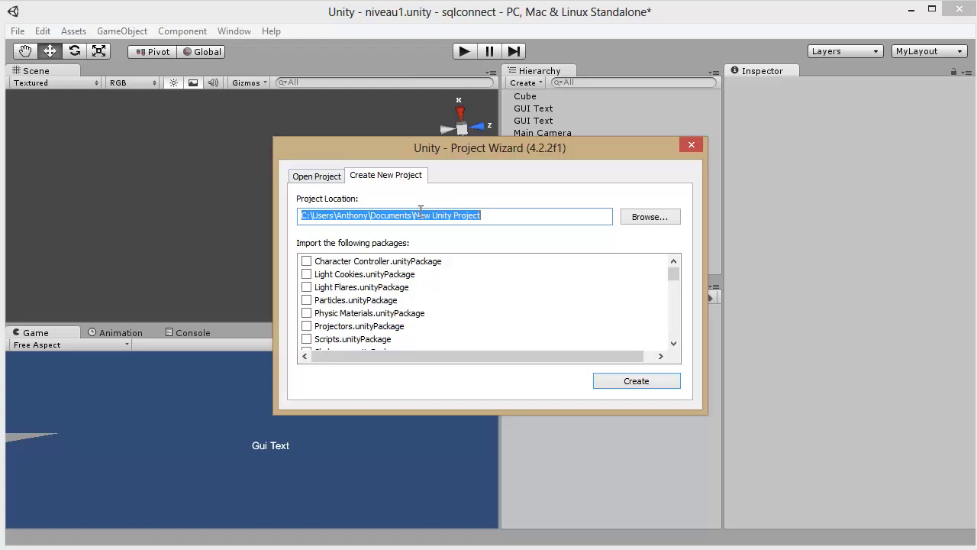
left_click_drag(415, 215, 495, 253)
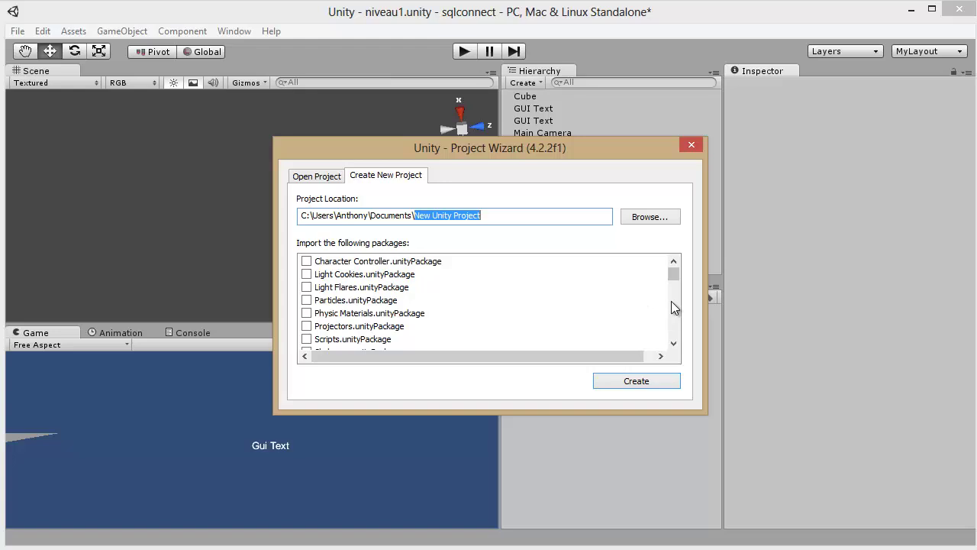
type("_Tuto")
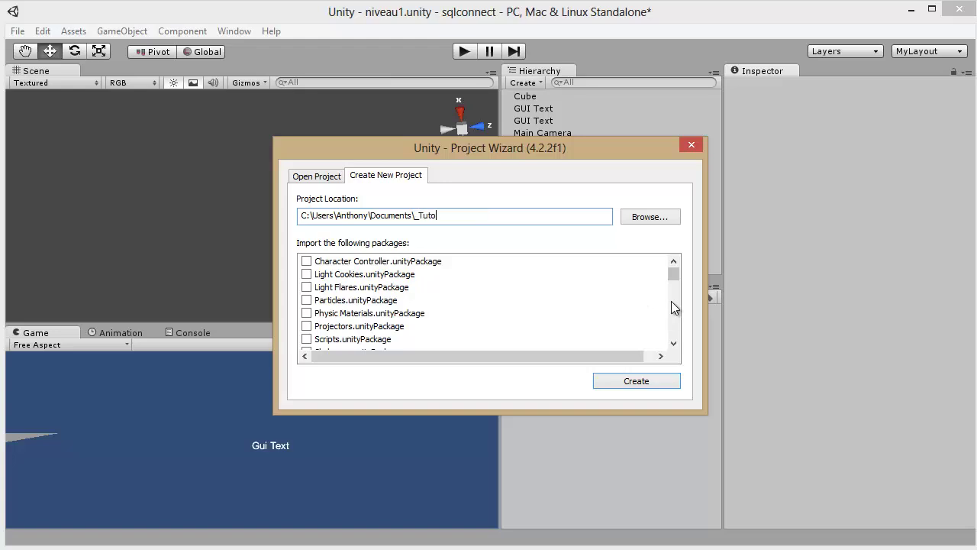
type("1")
Create the project without importing any packages, discarding the unsaved changes in the niveau1.unity scene
left_click_drag(415, 217, 448, 315)
left_click_drag(540, 150, 465, 146)
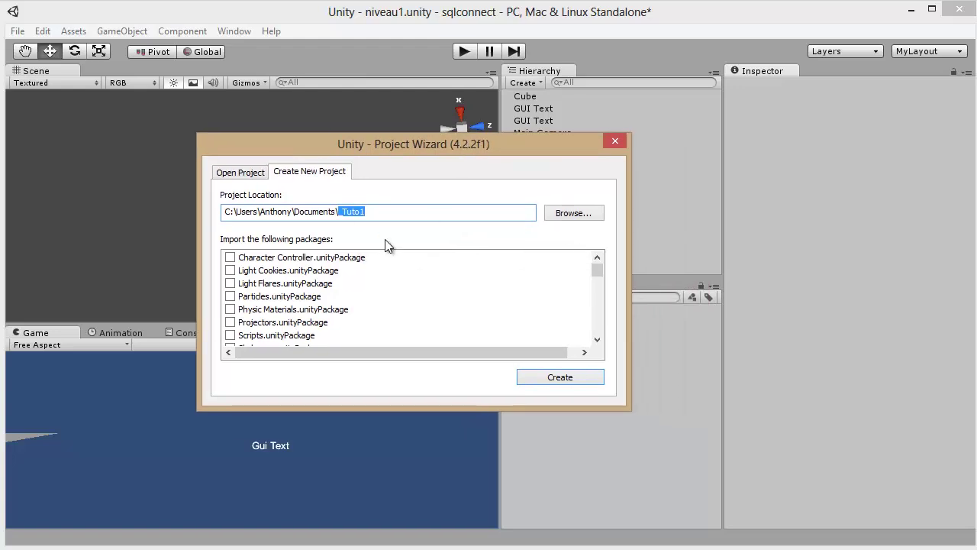
left_click(392, 213)
left_click_drag(392, 214, 340, 214)
left_click_drag(600, 266, 598, 329)
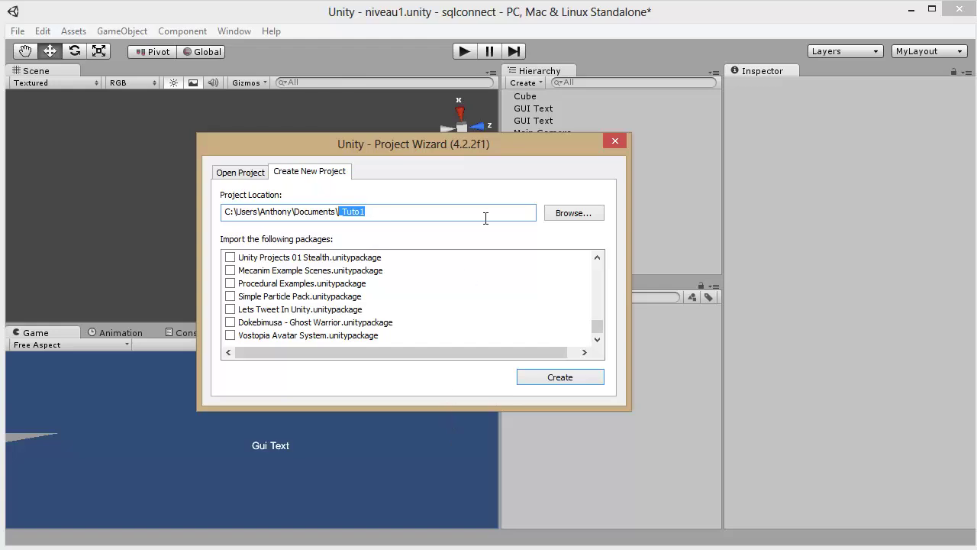
left_click_drag(598, 332, 597, 269)
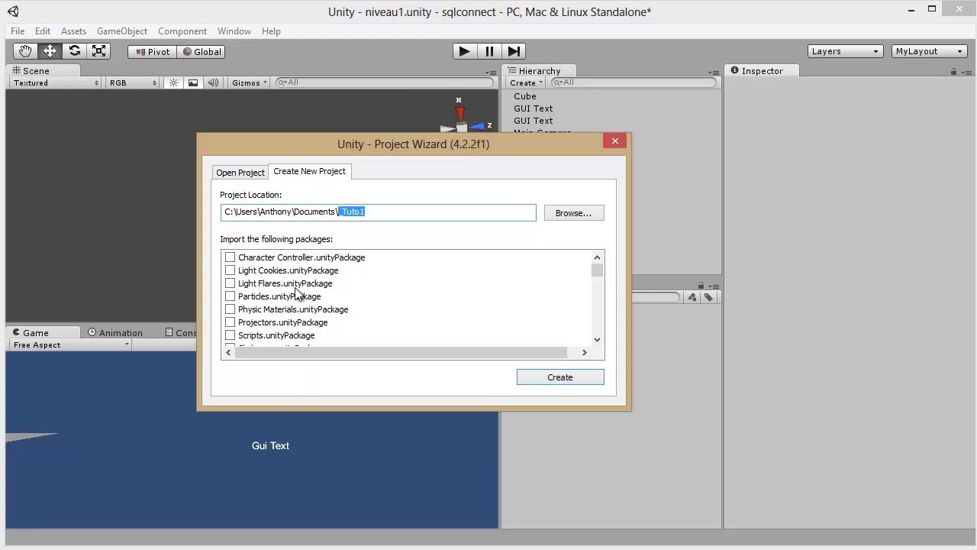
mouse_move(598, 274)
left_mouse_down()
mouse_move(598, 329)
mouse_move(606, 264)
left_mouse_up()
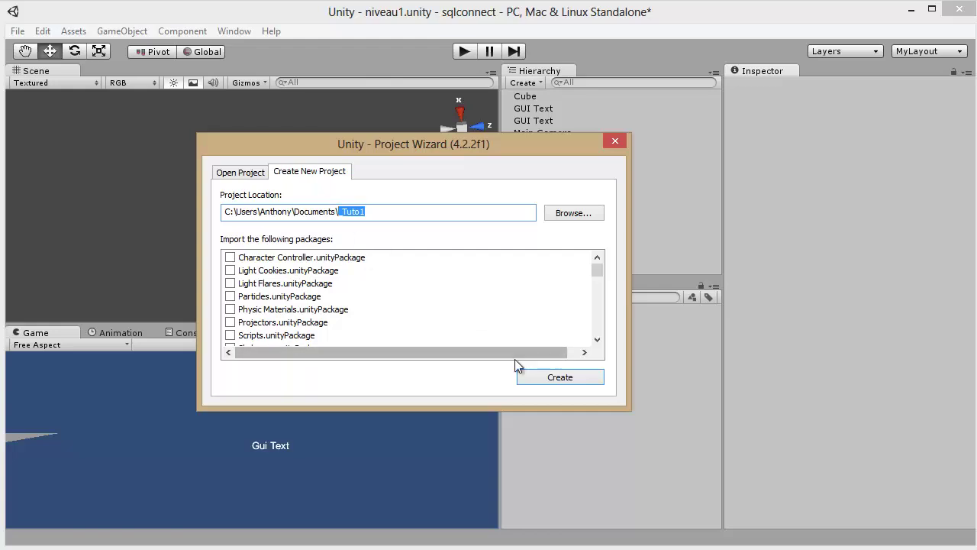
left_click(535, 373)
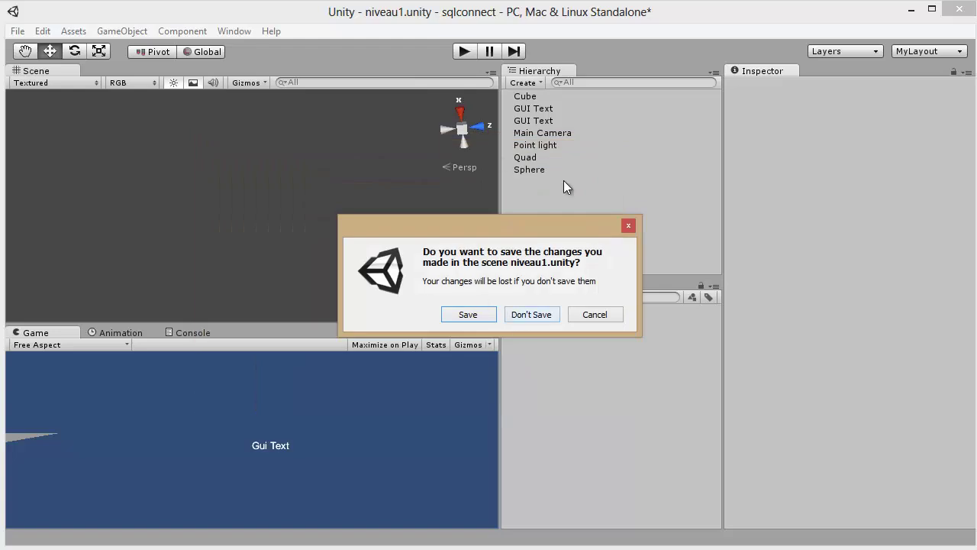
left_click(532, 316)
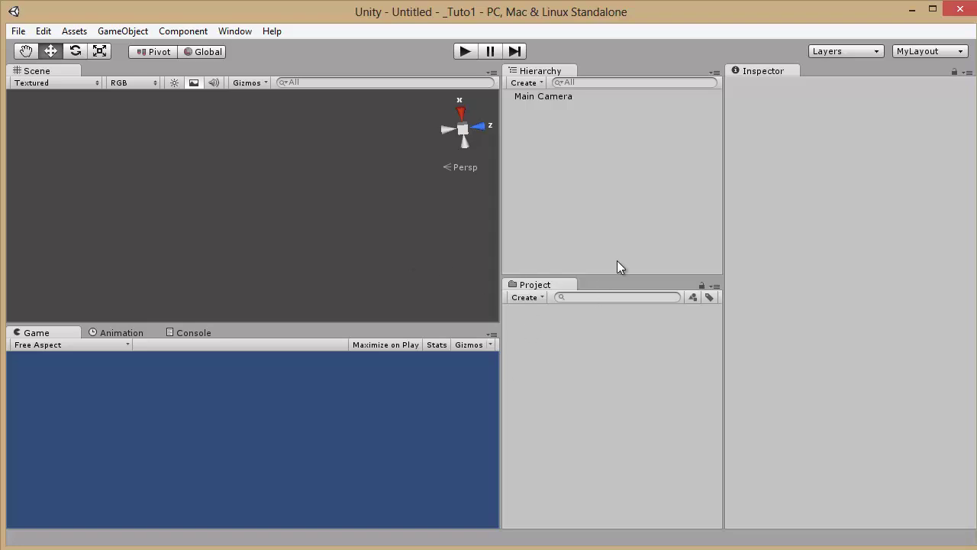
Try out the 4 Split, Wide and MyLayout window layouts one after another
left_click(921, 51)
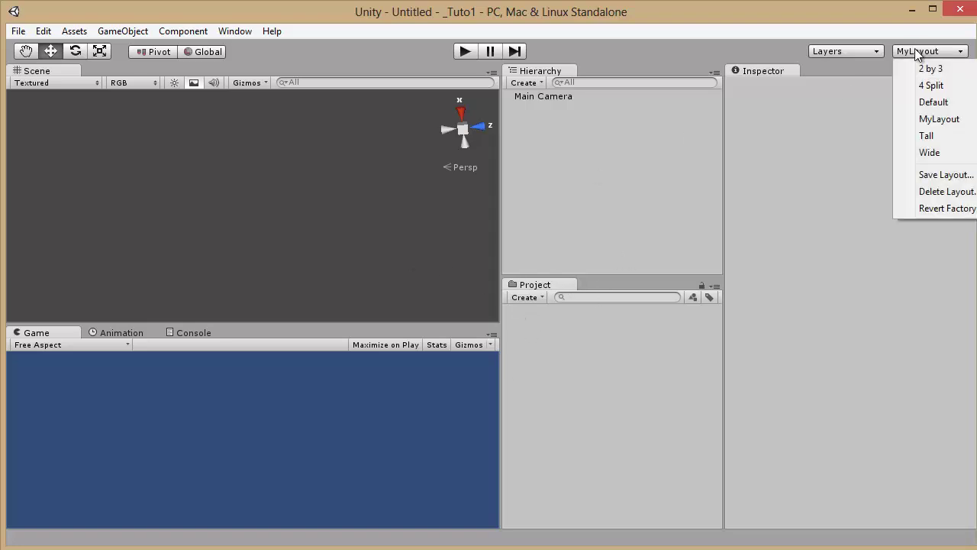
left_click(929, 85)
left_click(958, 55)
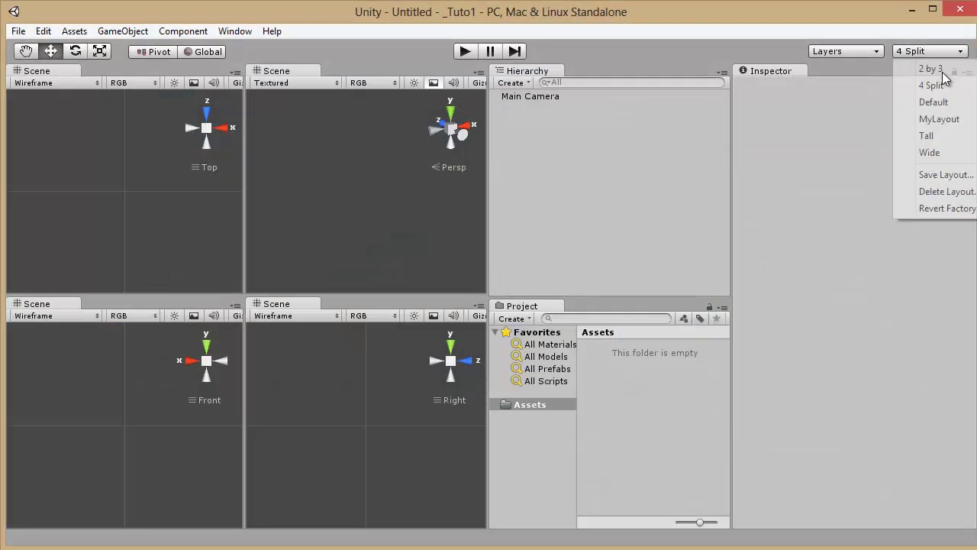
left_click(929, 152)
left_click(934, 49)
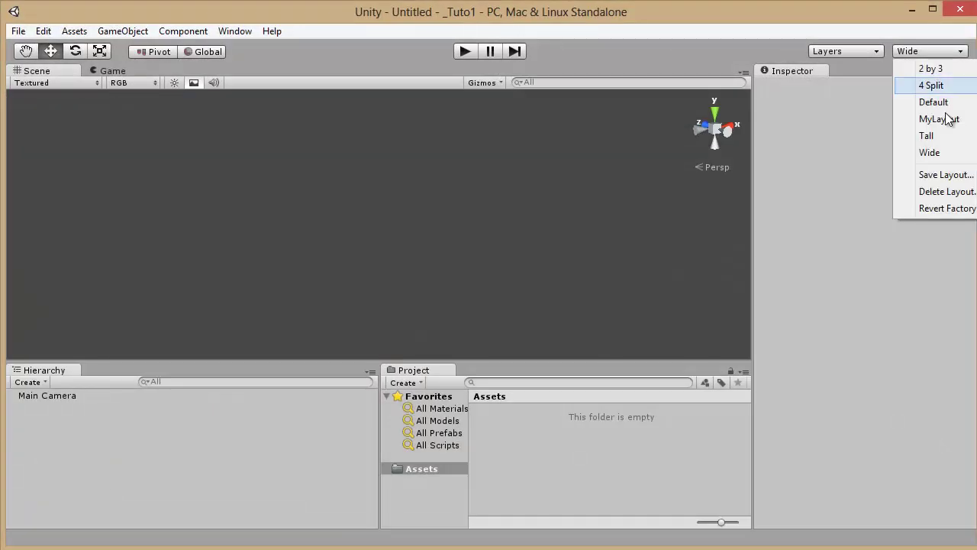
left_click(947, 118)
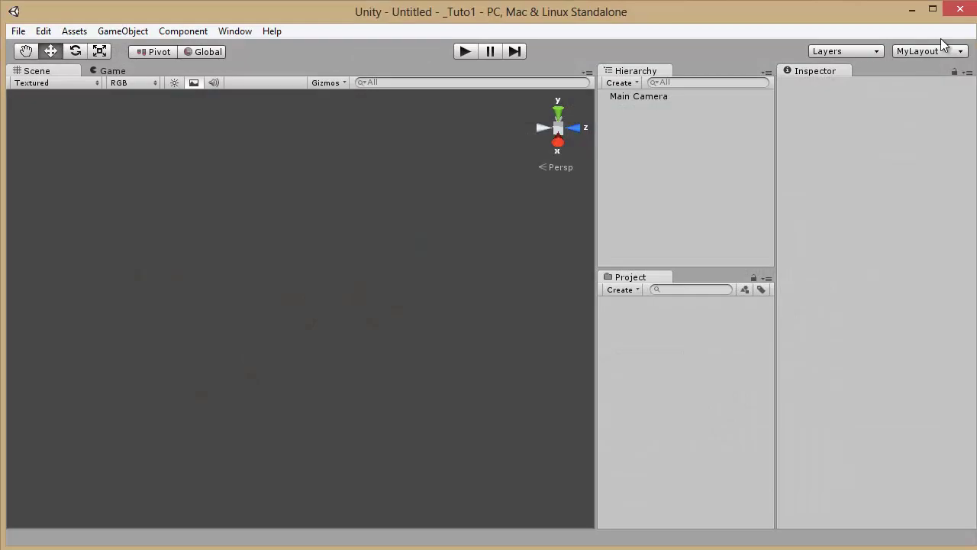
Apply the 2 by 3 window layout and dock the Project view below the Hierarchy
left_click(937, 53)
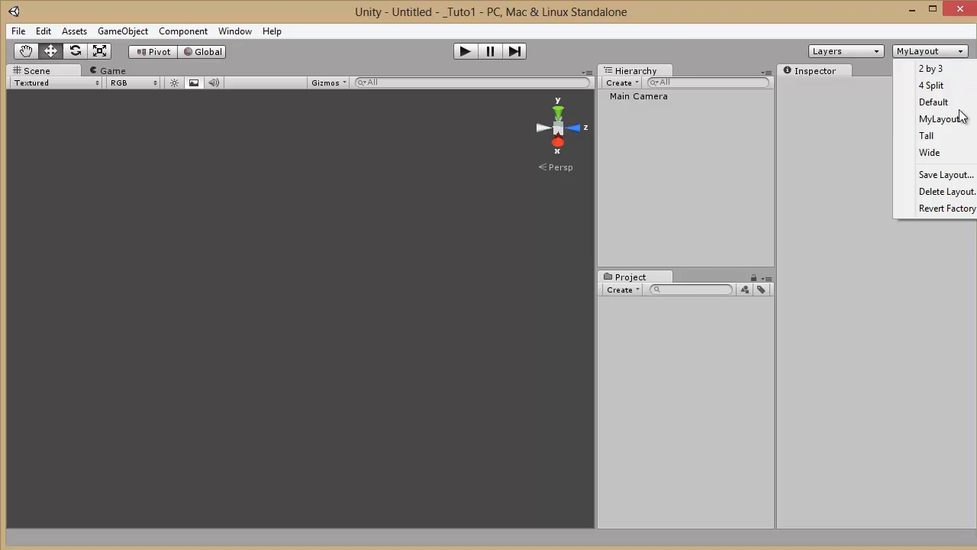
left_click(963, 71)
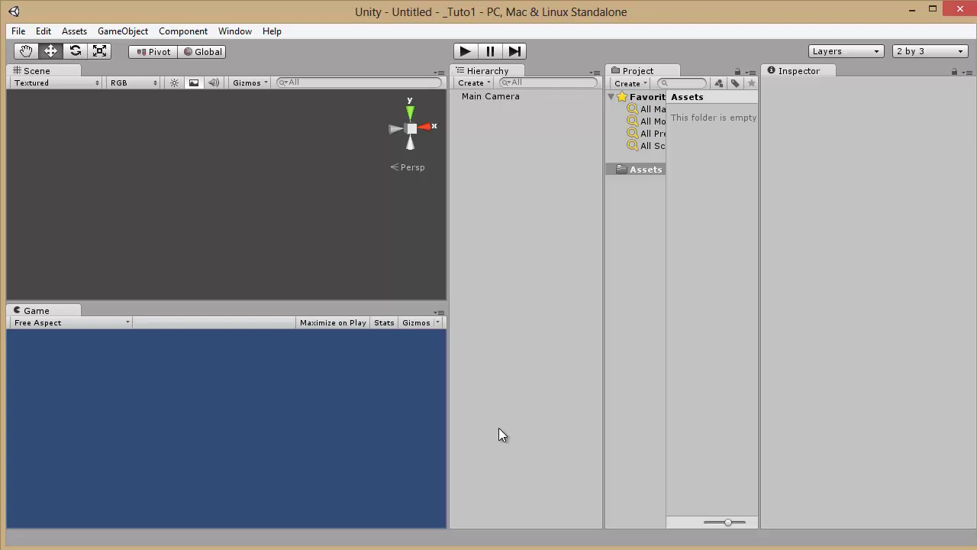
left_click_drag(643, 68, 523, 419)
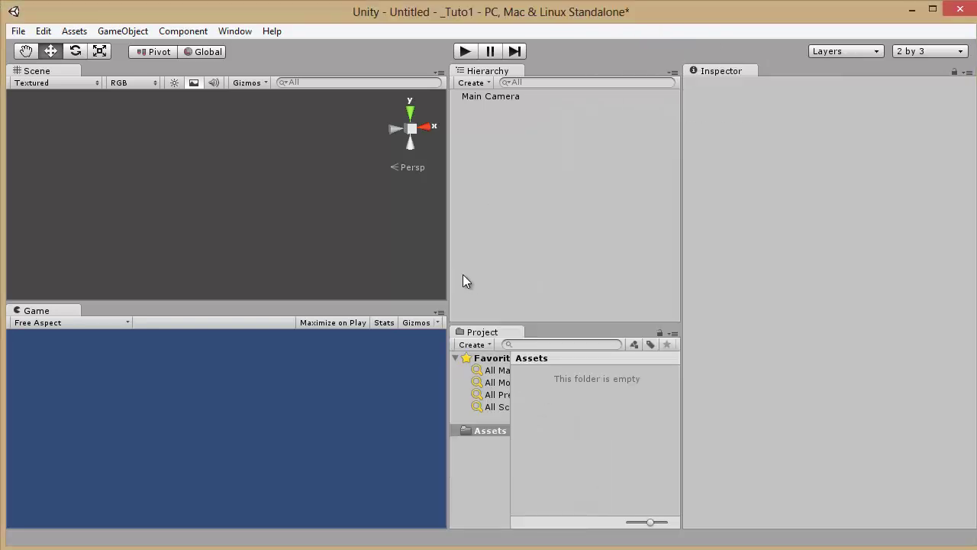
Widen the Scene and Game views and set the Project view to One Column Layout
left_click_drag(452, 170, 689, 175)
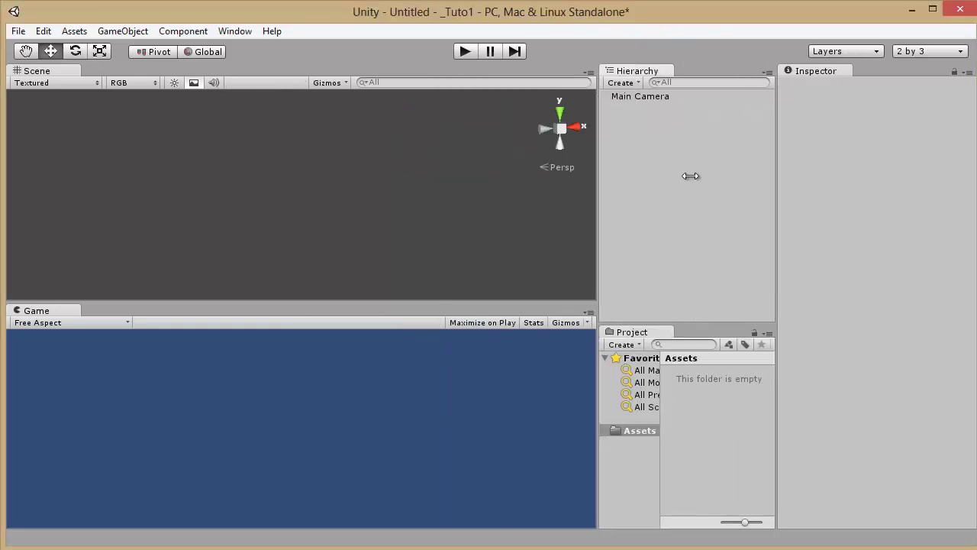
right_click(623, 333)
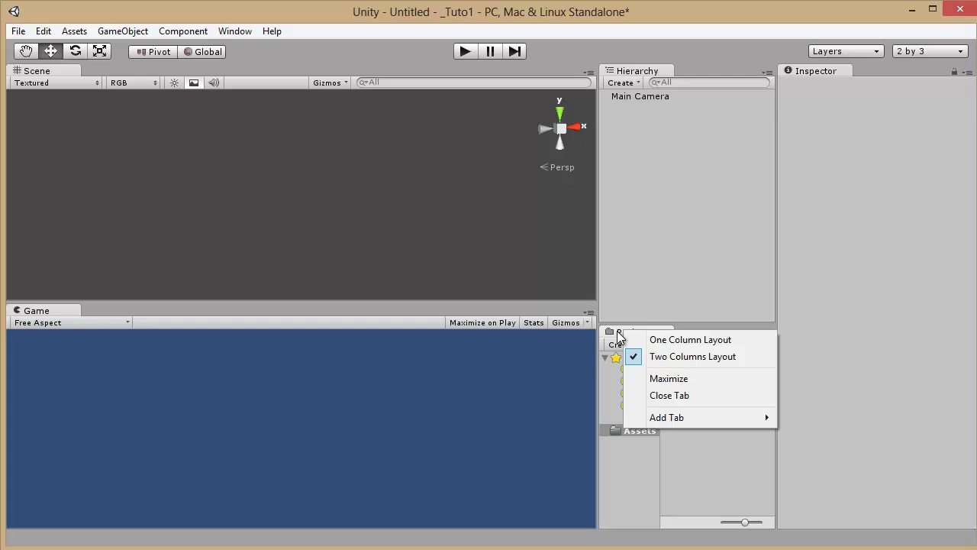
left_click(697, 345)
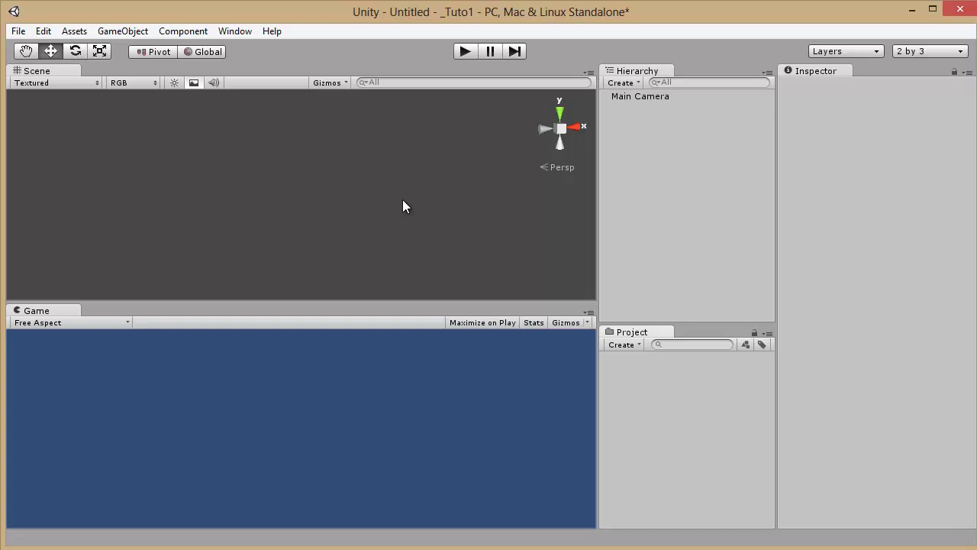
Select the Main Camera to examine its field of view in the scene and its component settings, and deselect it
left_click(639, 97)
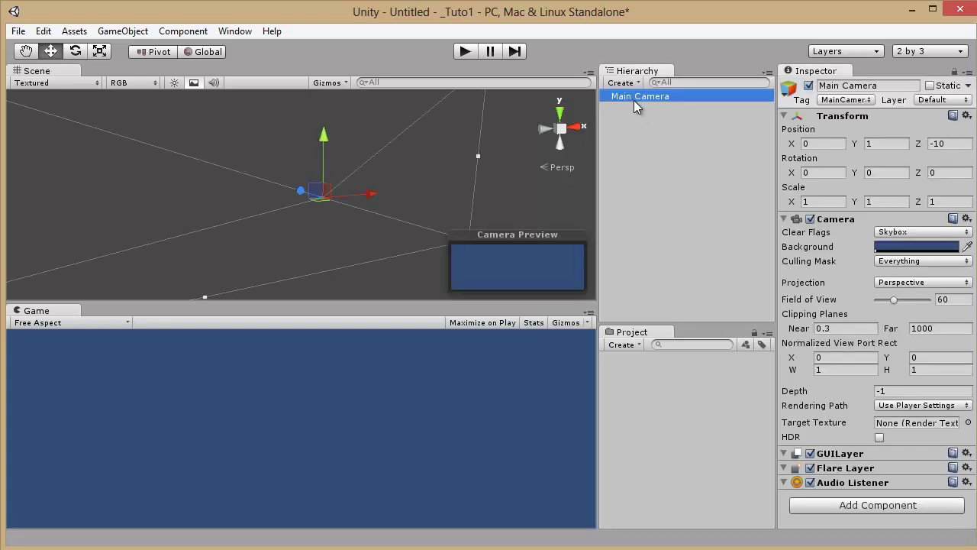
left_click_drag(478, 175, 273, 206, "alt")
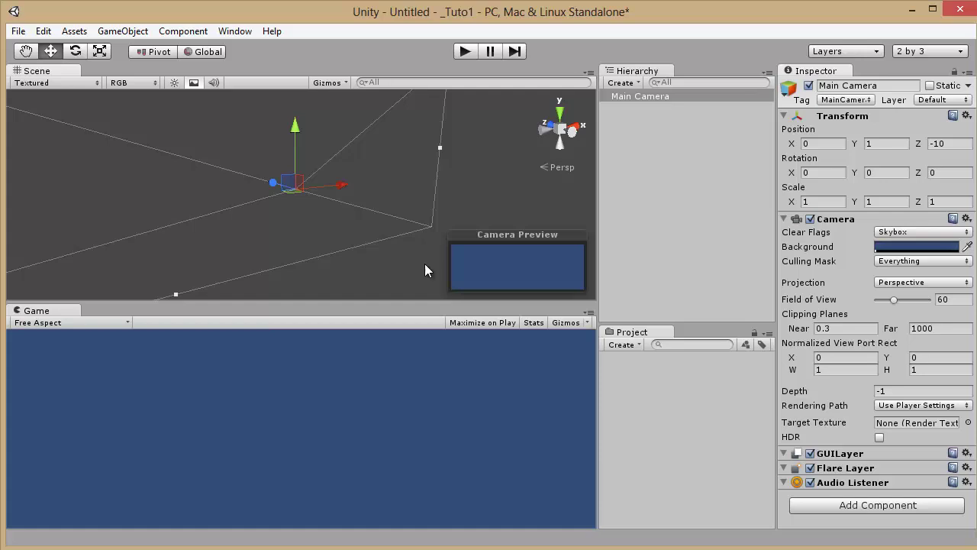
left_click(644, 174)
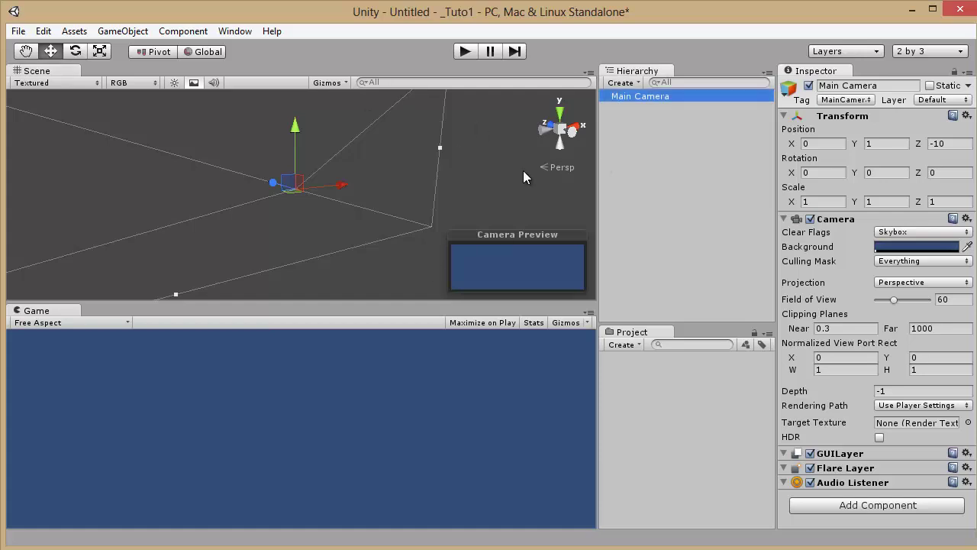
left_click(479, 162)
Create a cube and move it into the camera's view, to about X 1.3 and Y -0.19
left_click(123, 30)
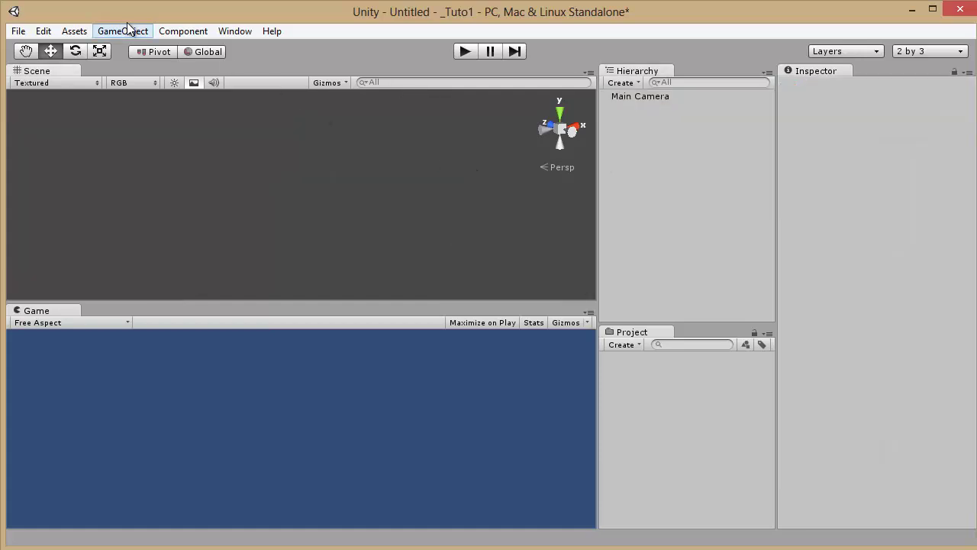
mouse_move(190, 69)
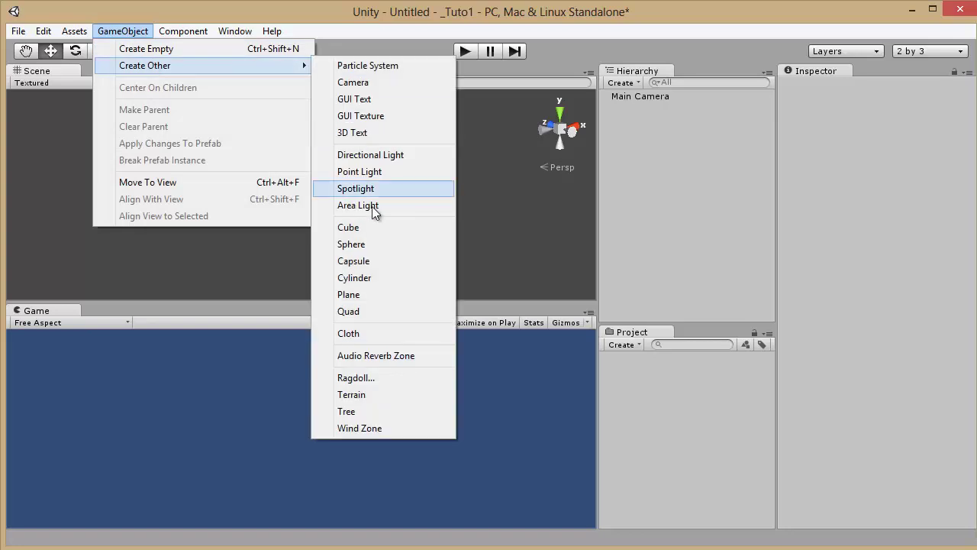
left_click(359, 226)
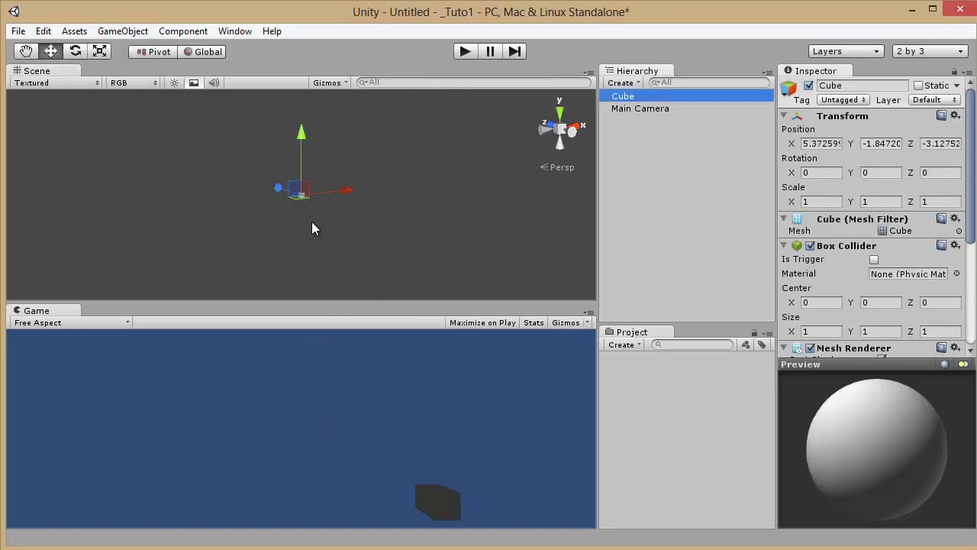
left_click_drag(306, 138, 306, 123)
mouse_move(342, 180)
left_mouse_down()
mouse_move(303, 190)
mouse_move(340, 188)
mouse_move(312, 189)
mouse_move(328, 188)
left_mouse_up()
left_click_drag(287, 125, 287, 128)
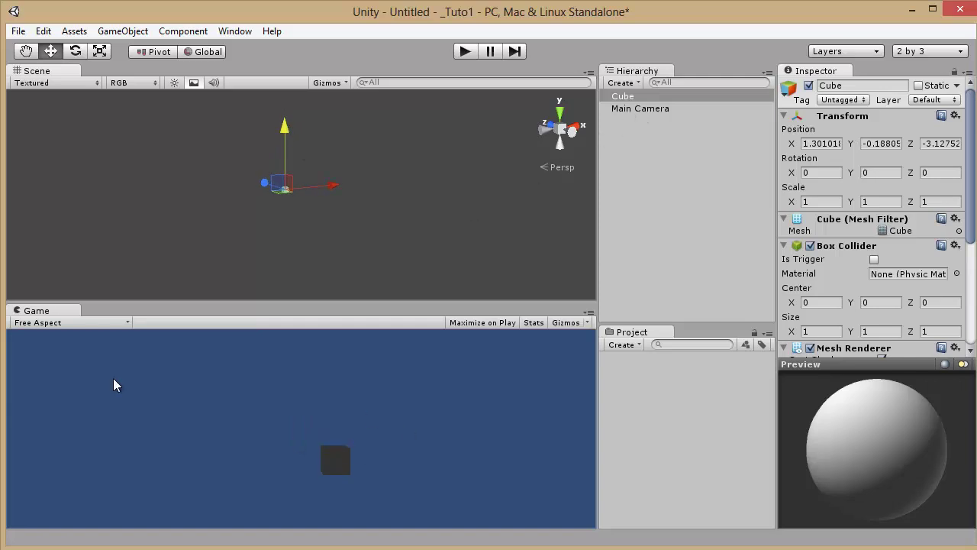
Deactivate the Main Camera to check the effect on the Game view, reactivate it and clear the selection
left_click(641, 108)
left_click(808, 86)
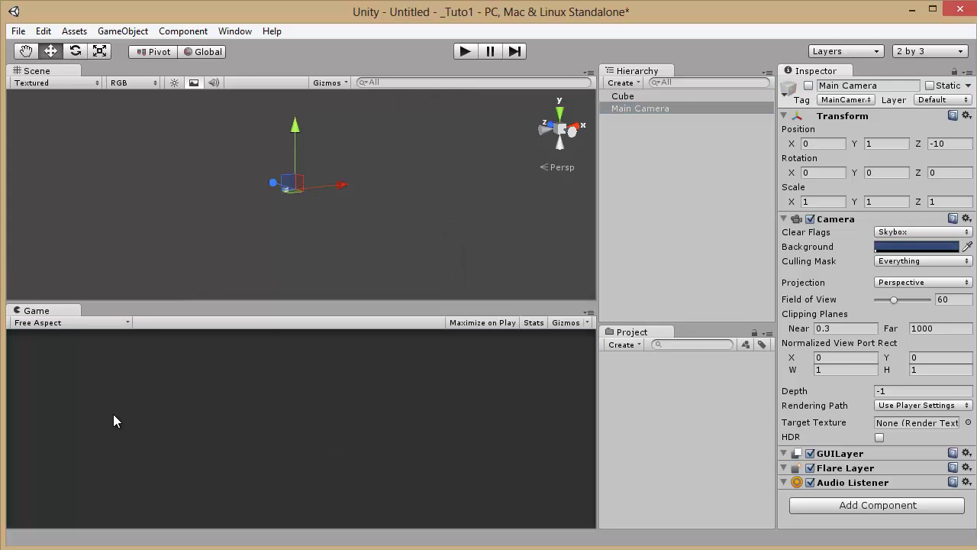
left_click(808, 85)
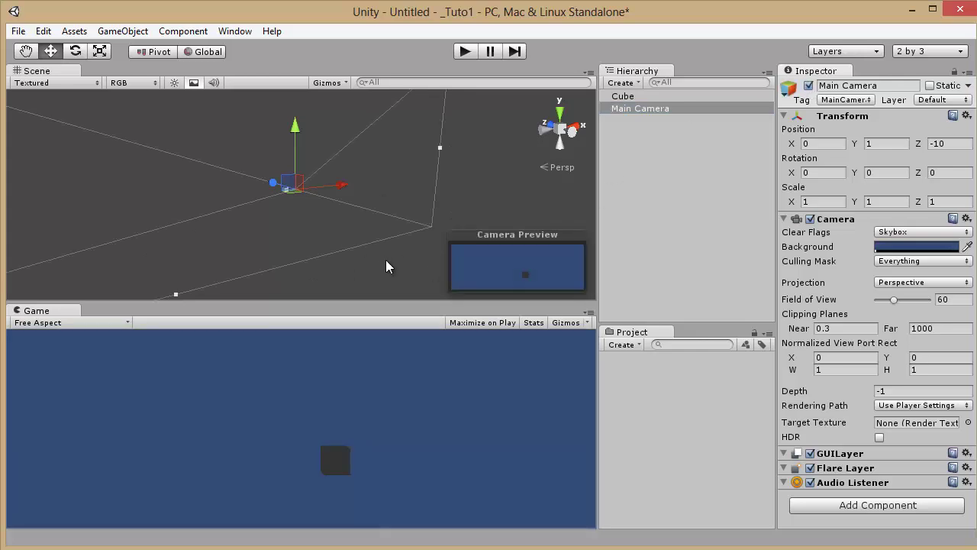
left_click(663, 122)
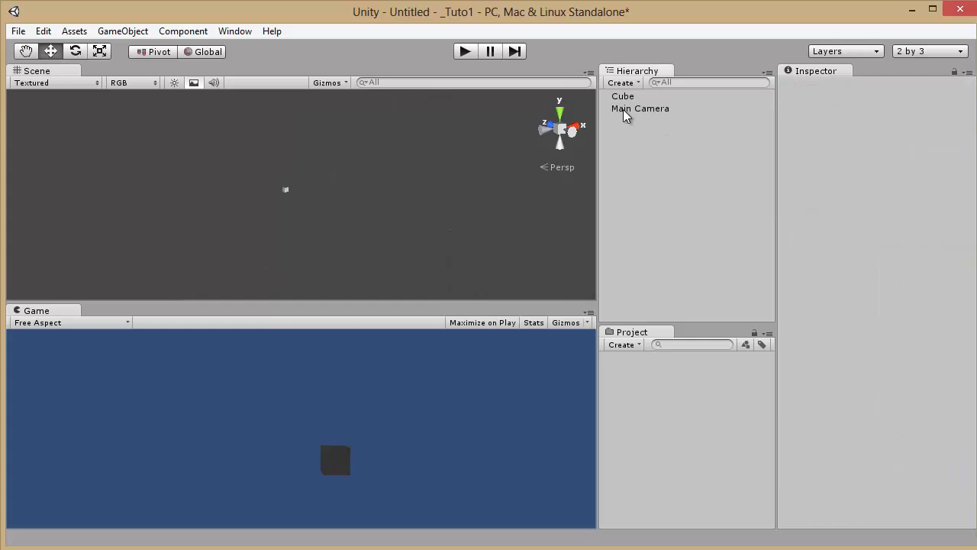
Focus the Scene view on the cube and look around it by orbiting, zooming and panning
left_click(626, 96)
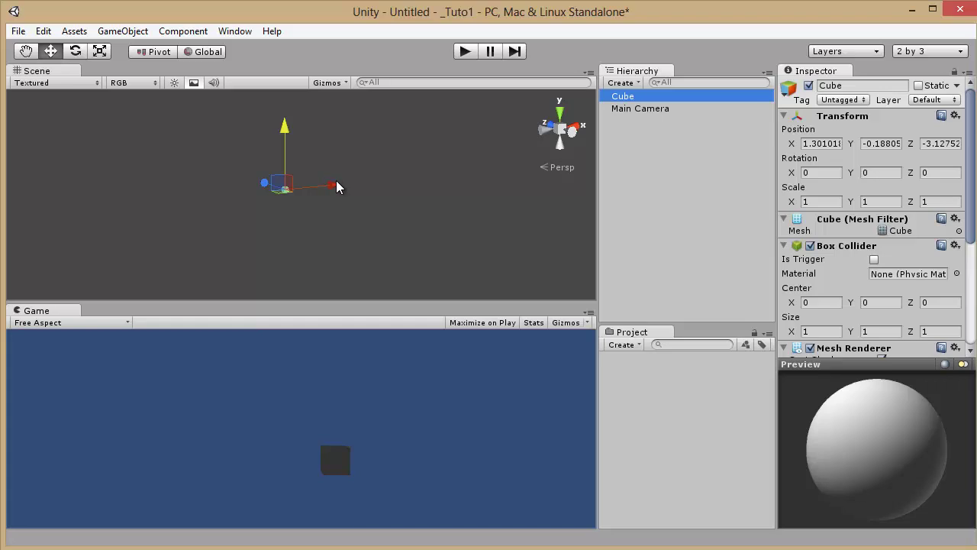
key("f")
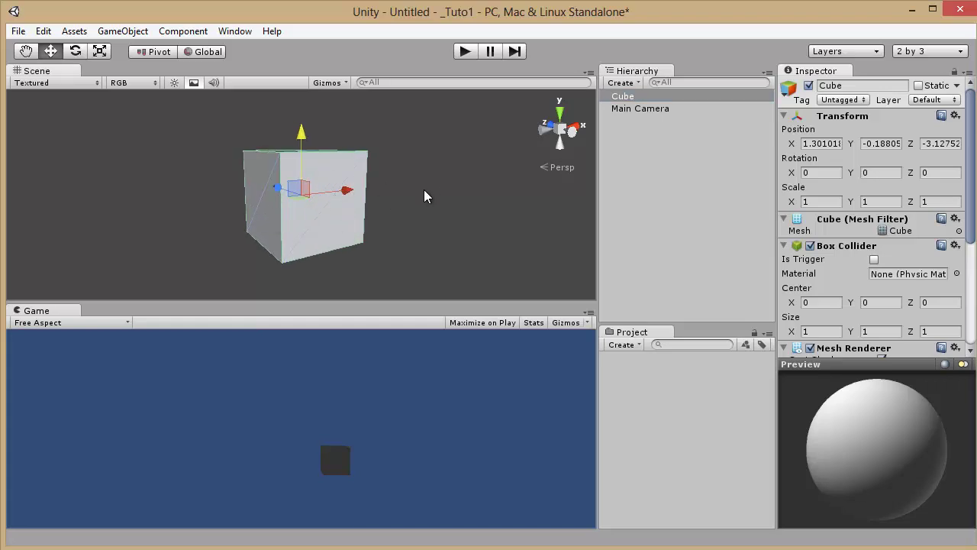
left_click_drag(425, 196, 408, 176, "alt")
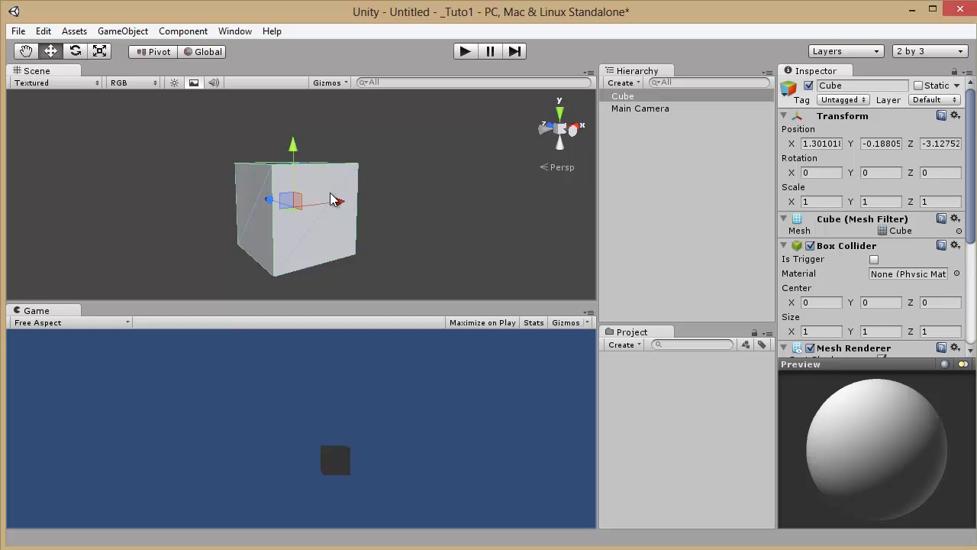
left_click_drag(430, 164, 482, 181, "alt")
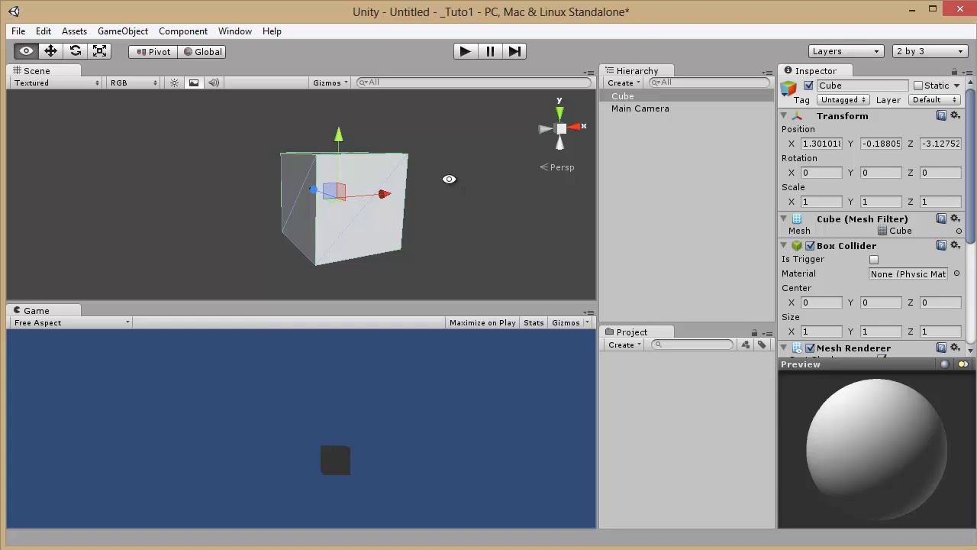
left_click_drag(449, 170, 260, 96, "alt")
left_click_drag(275, 36, 408, 214, "alt")
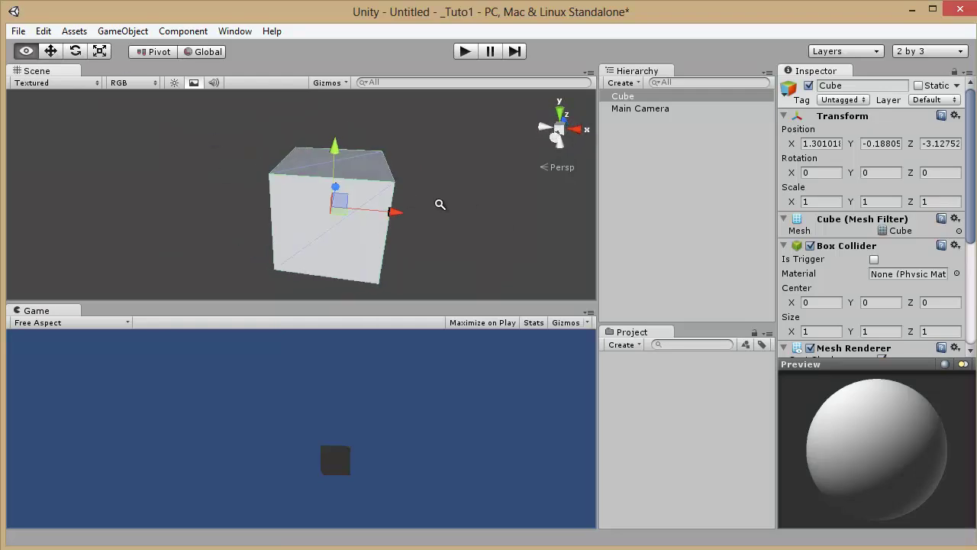
right_click_drag(438, 203, 416, 210, "alt")
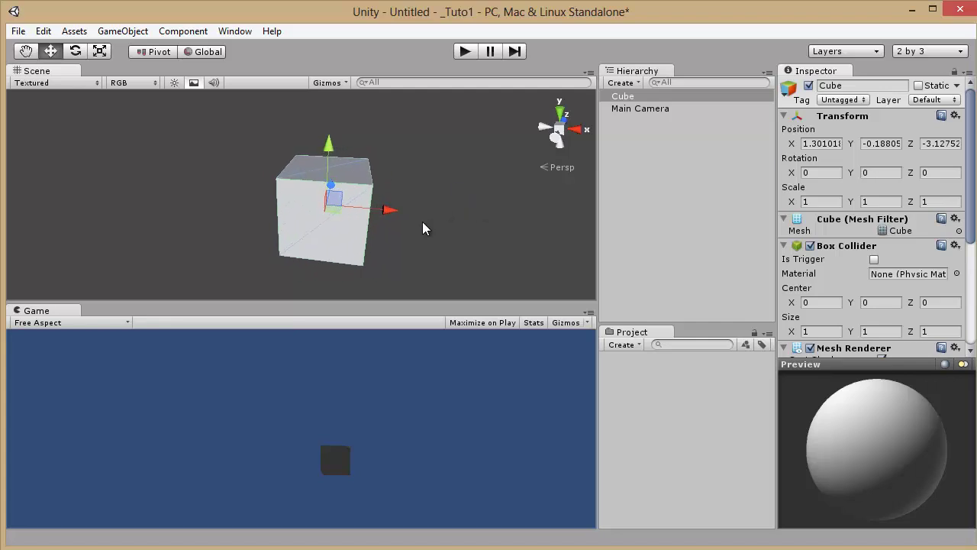
middle_click_drag(423, 227, 349, 210)
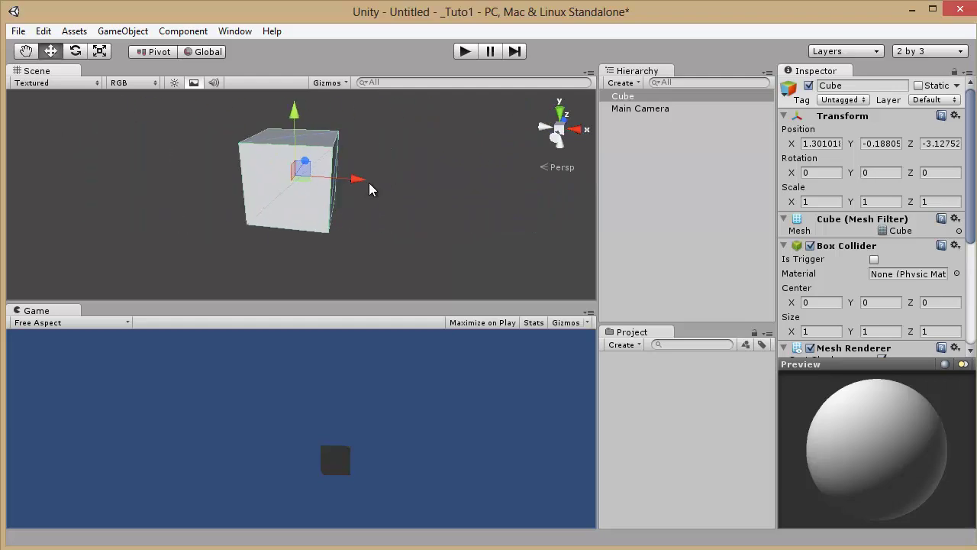
Move the cube to about X 1.42 and Y -0.25 with the Move tool
mouse_move(371, 188)
left_mouse_down()
mouse_move(284, 185)
mouse_move(466, 202)
mouse_move(365, 183)
left_mouse_up()
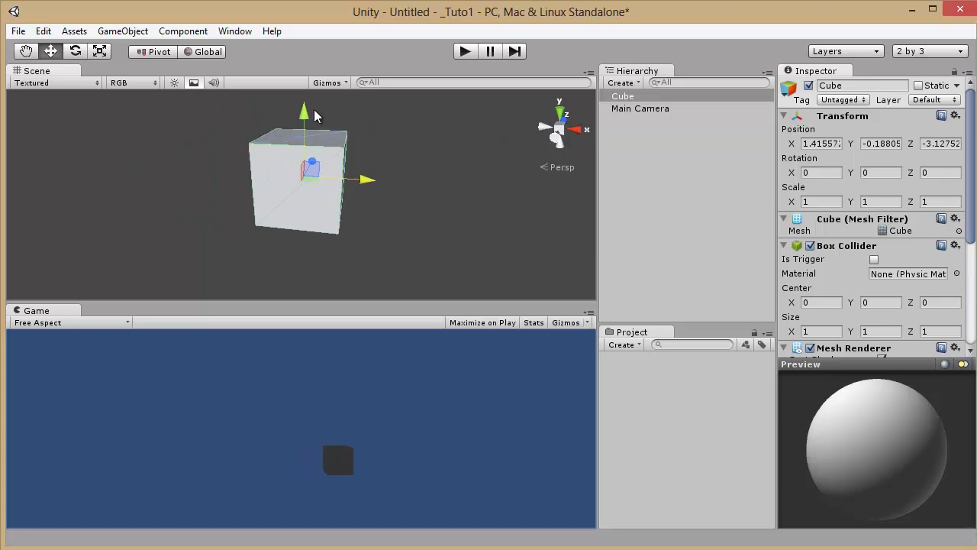
mouse_move(305, 113)
left_mouse_down()
mouse_move(304, 159)
mouse_move(303, 114)
left_mouse_up()
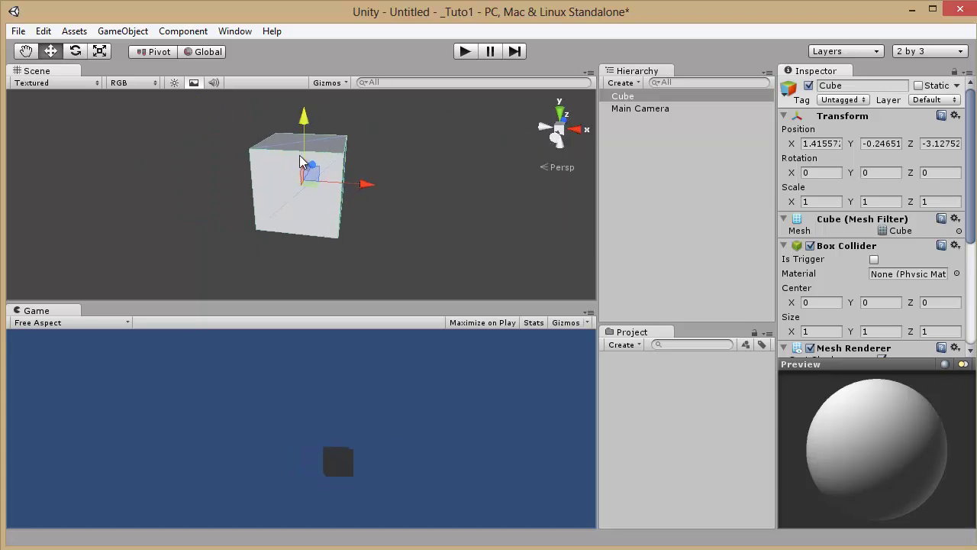
Rotate the cube to about 63 degrees around Y and scale it to about X 1.23, Y 1.23 and Z 1.38
left_click(75, 52)
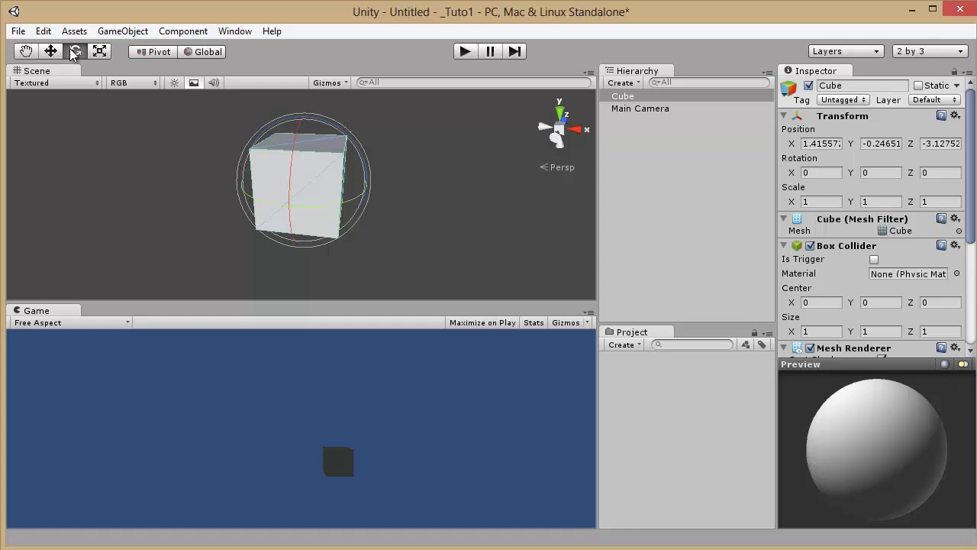
left_click_drag(361, 205, 221, 218)
key("r")
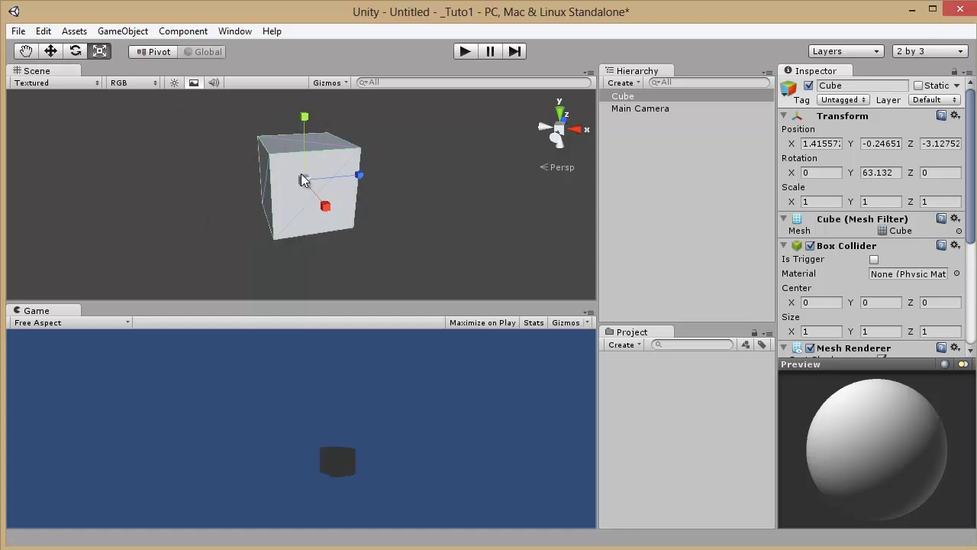
left_click_drag(302, 179, 367, 181)
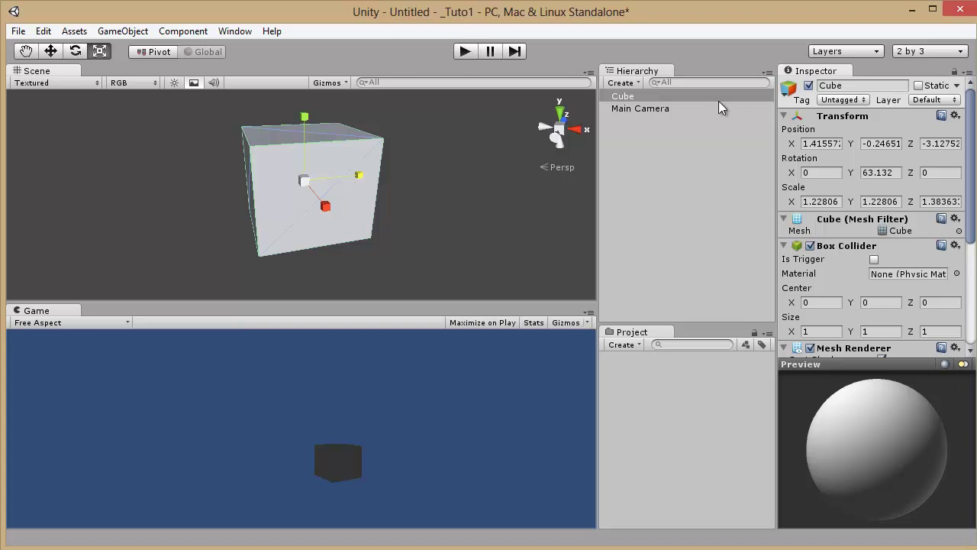
Set the cube's position to 1 on the X, Y and Z axes
left_click(821, 143)
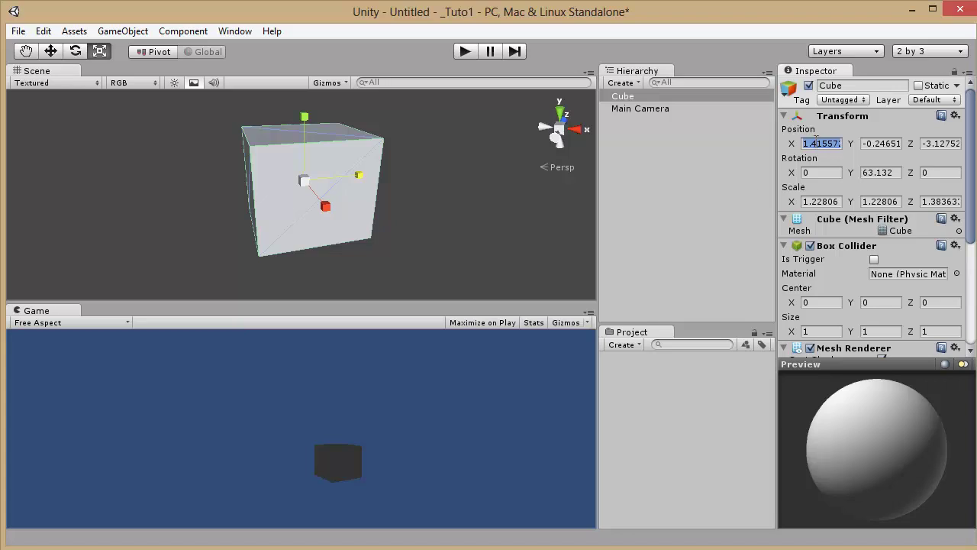
type("1")
key("Tab")
type("1")
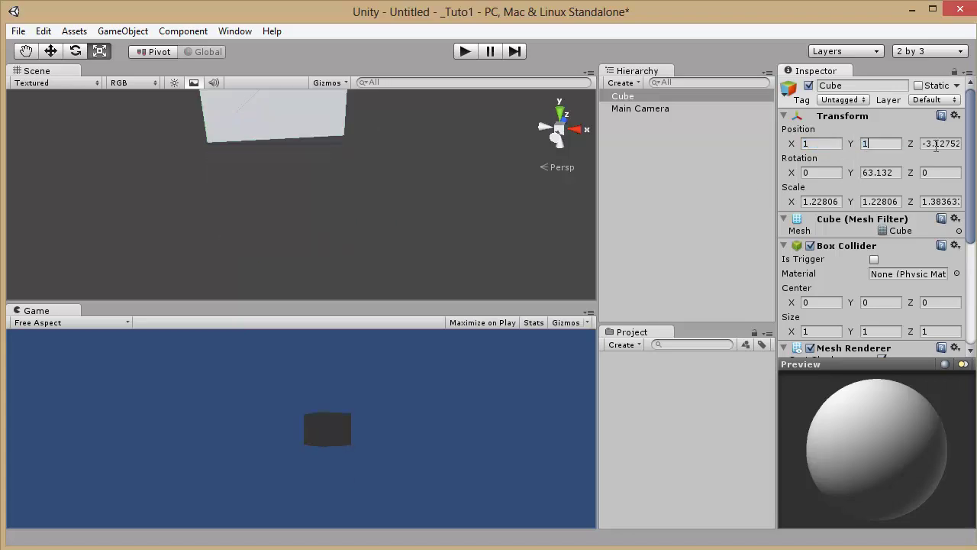
key("Tab")
type("1.2280")
key("Tab")
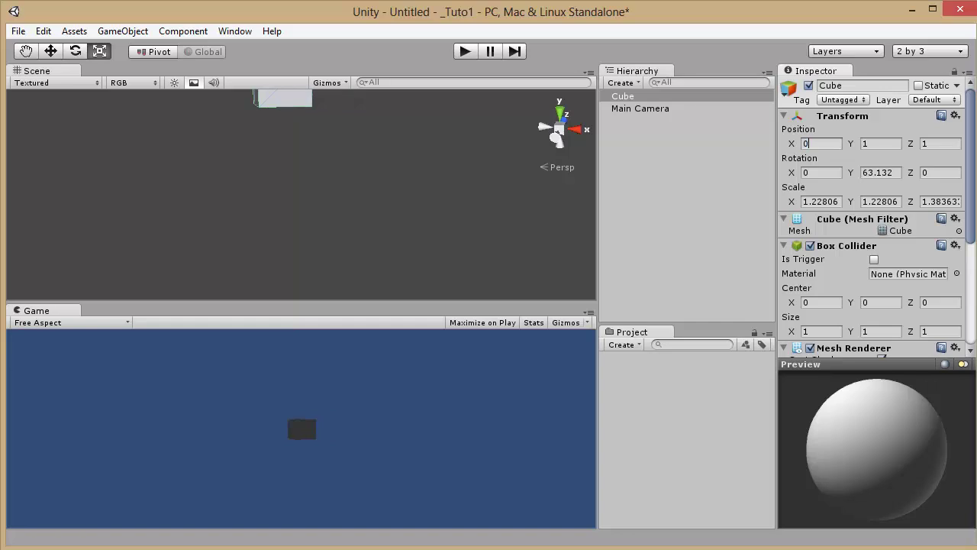
Set the cube's position and rotation to 0 on all three axes
type("0")
key("Tab")
type("0")
key("Tab")
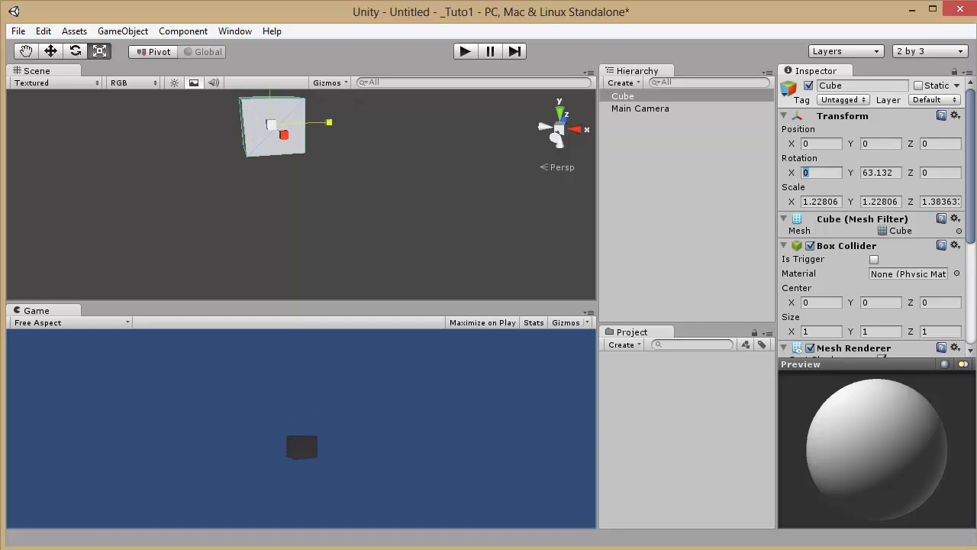
type("0")
key("Tab")
type("0")
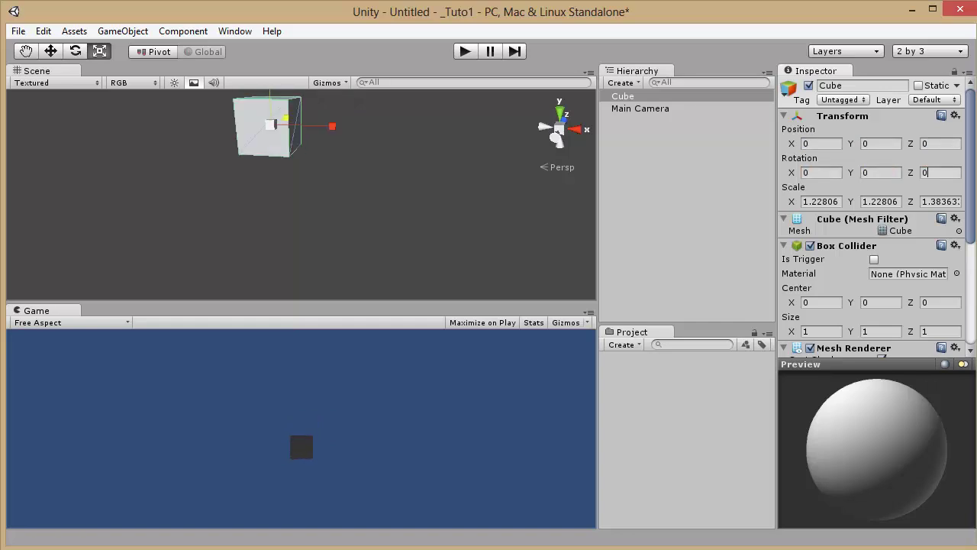
Try setting the cube's scale to 0 on the X and Y axes
key("Tab")
type("0")
key("Tab")
type("0")
key("Tab")
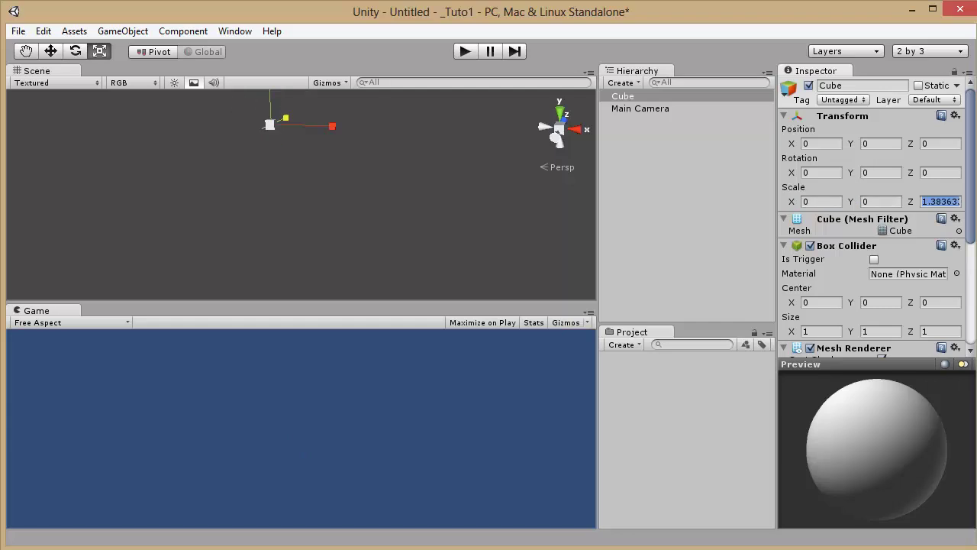
Set the cube's scale to 1 on the X, Y and Z axes
left_click(827, 201)
type("1")
key("Tab")
type("1")
key("Tab")
type("1")
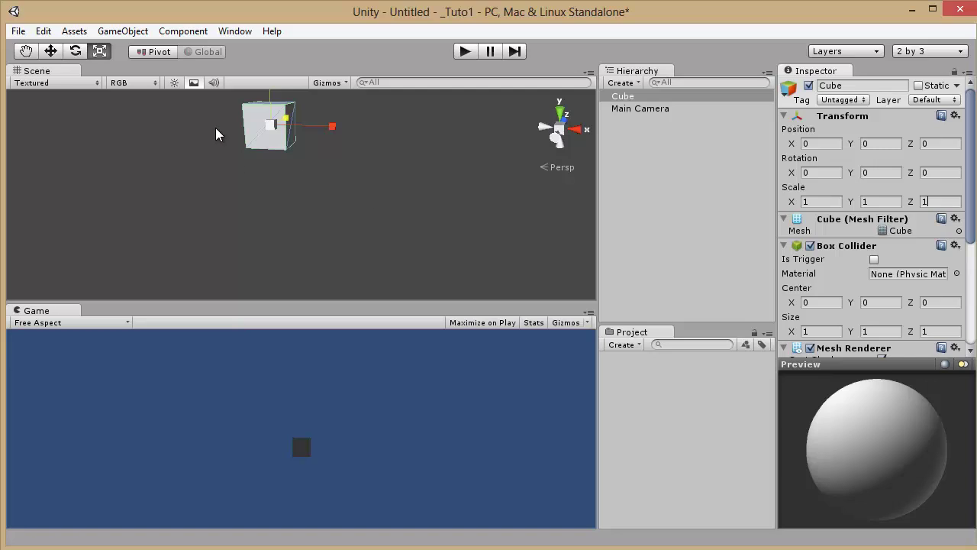
Move the Main Camera to about Y 1.44 and Z -7.27 and tilt it about 7.5 degrees around X
double_click(639, 108)
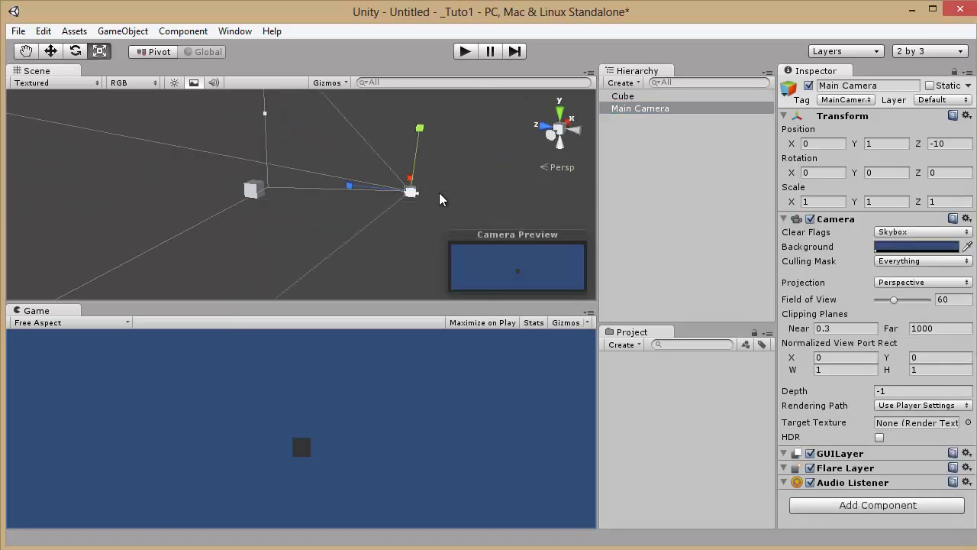
left_click(51, 50)
left_click_drag(475, 139, 478, 128)
left_click_drag(401, 173, 323, 189)
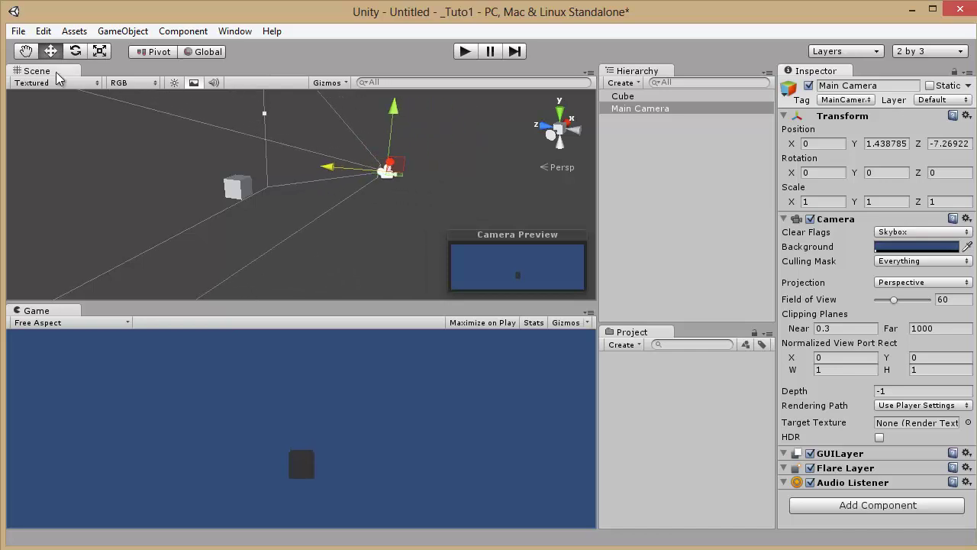
left_click(75, 50)
left_click_drag(432, 179, 326, 179, "alt")
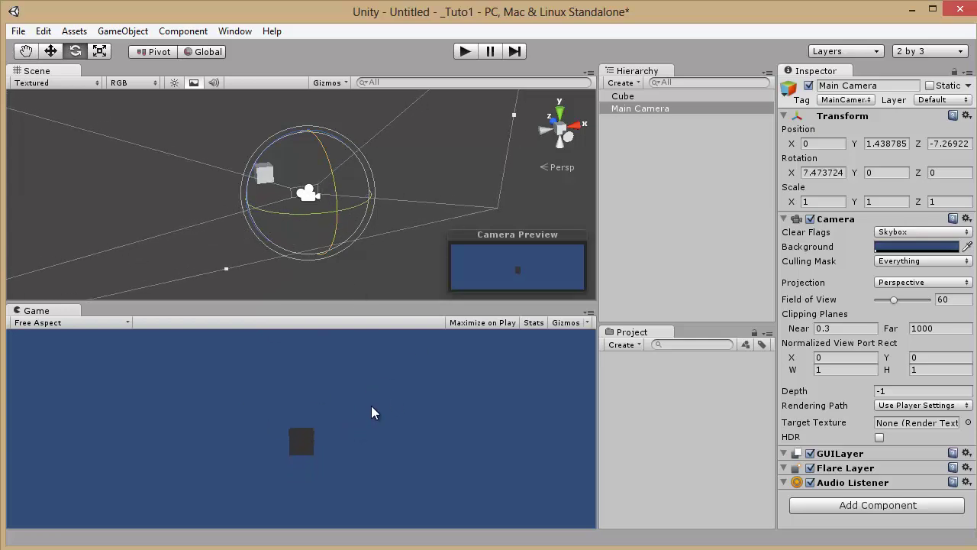
left_click(641, 210)
Duplicate the cube and rename the copy sol
left_click(622, 96)
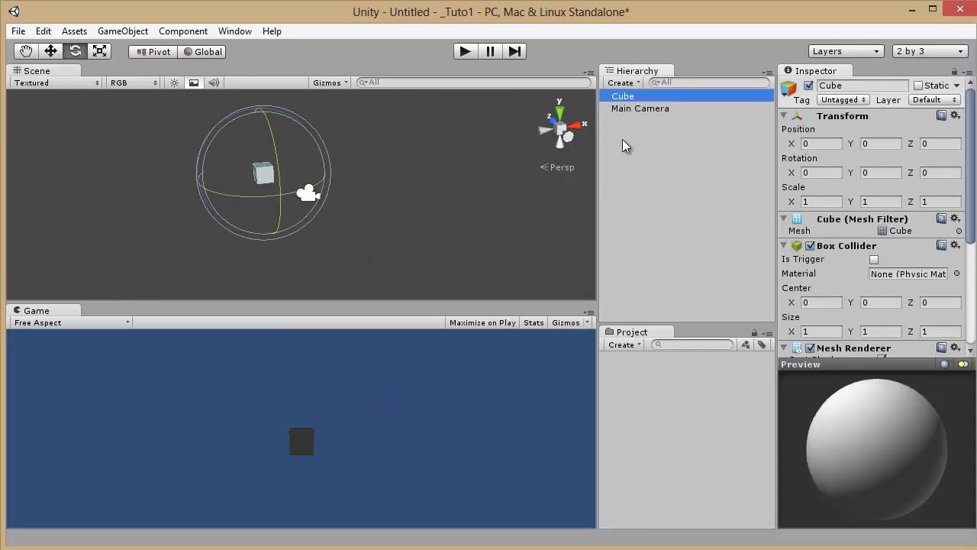
key("ctrl+d")
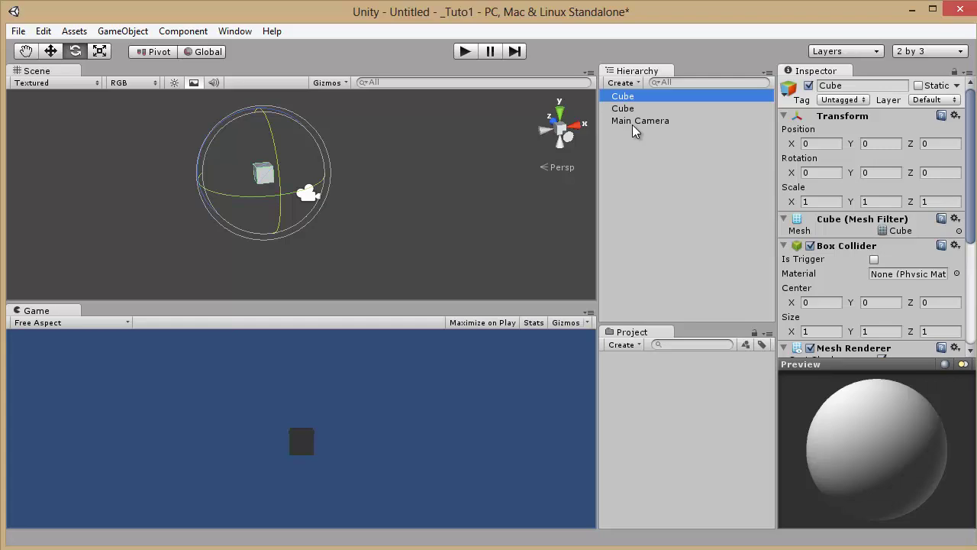
left_click(698, 96)
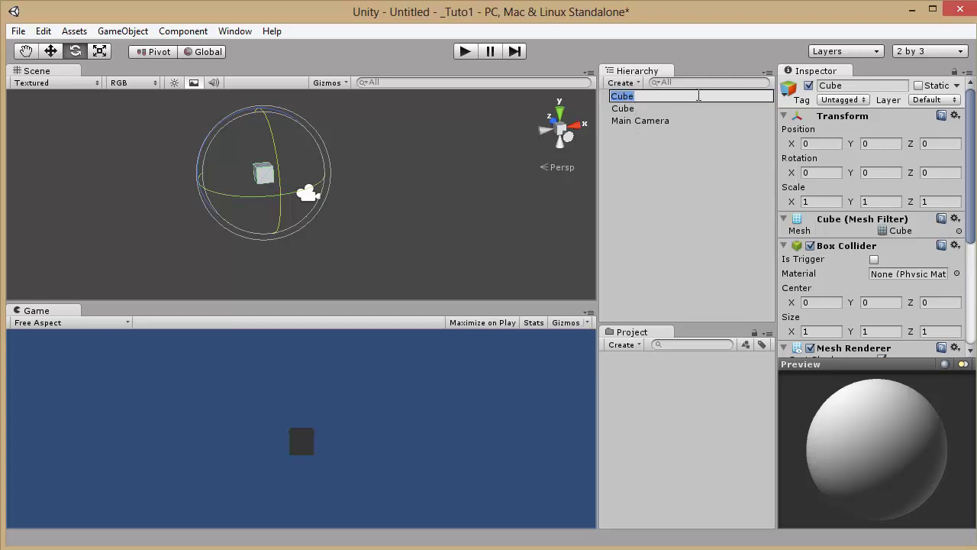
type("sol")
key("Return")
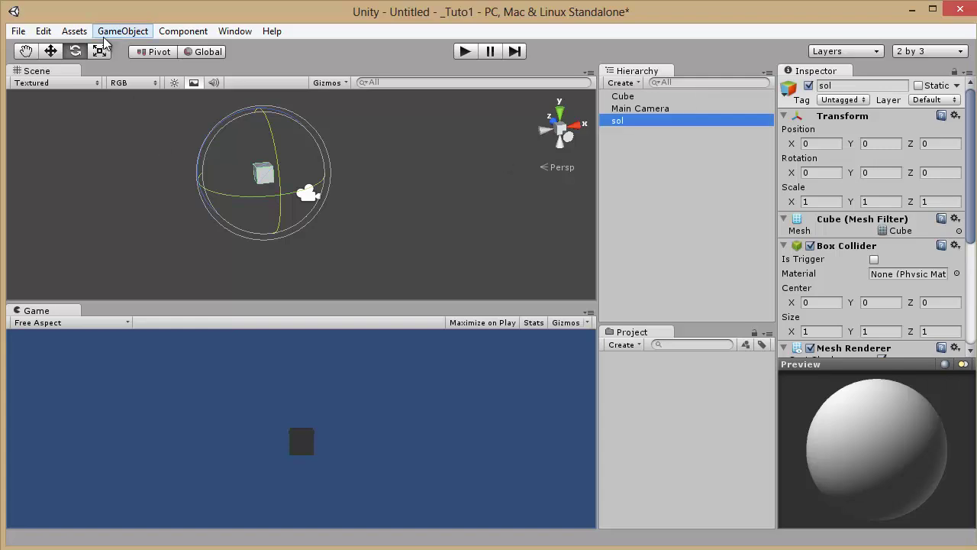
Scale the sol object into a wide, flat slab of about X 14.8, Y 0.24 and Z 14.8
left_click(259, 174)
key("r")
left_click_drag(259, 174, 779, 3)
left_click_drag(267, 111, 830, 212)
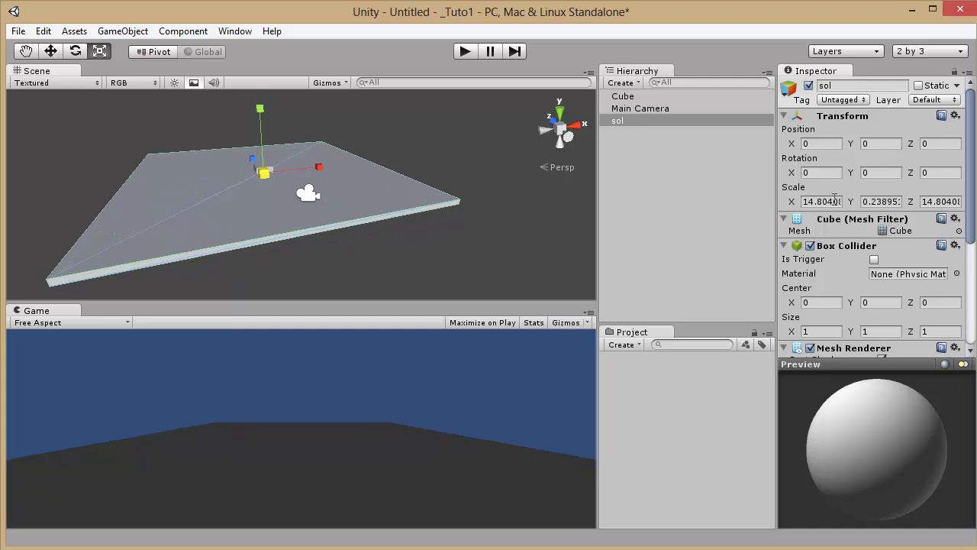
Set the sol object's scale to X 15, Y 0.1 and Z 15, and clear the selection
left_click(834, 201)
type("15")
left_click(886, 201)
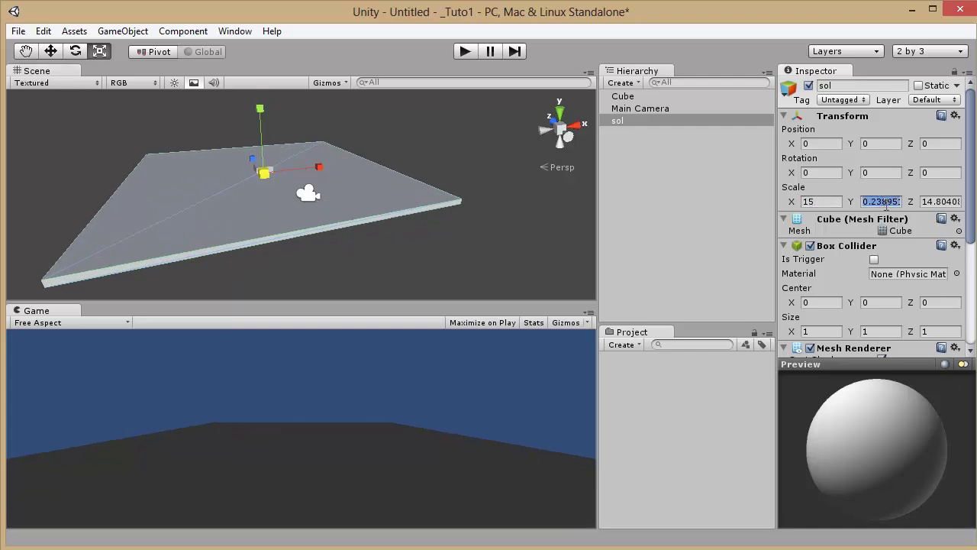
type("0.1")
key("Tab")
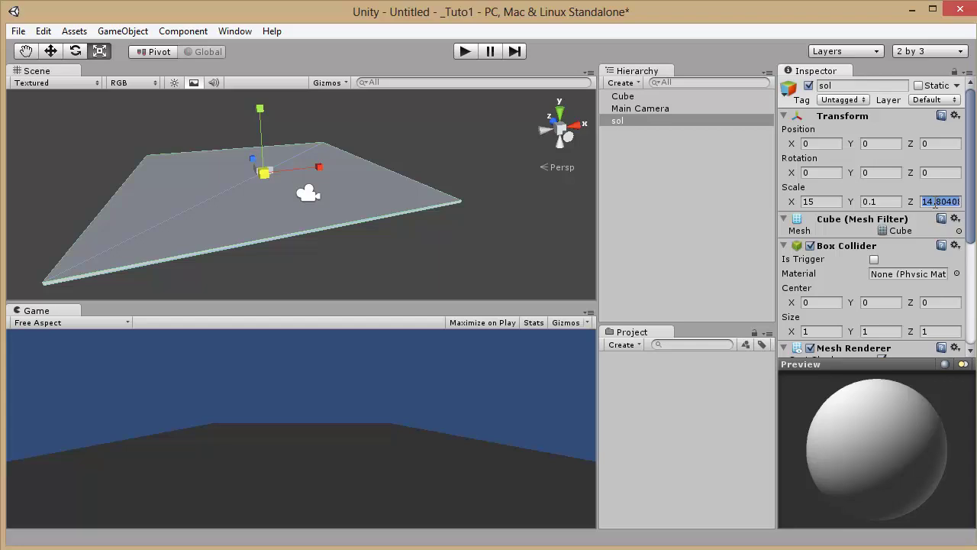
type("15")
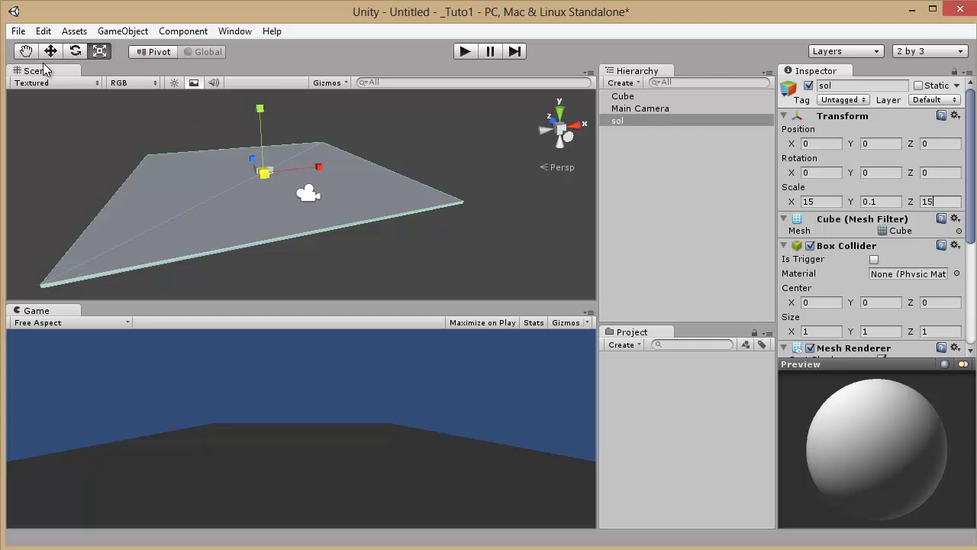
left_click(502, 136)
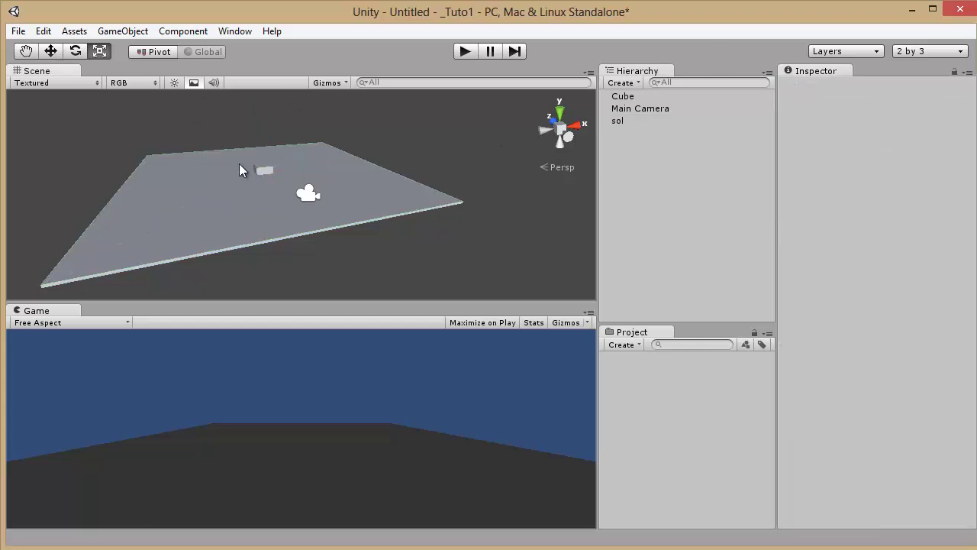
Raise the cube above the ground slab to about Y 0.9
left_click(260, 172)
left_click(50, 51)
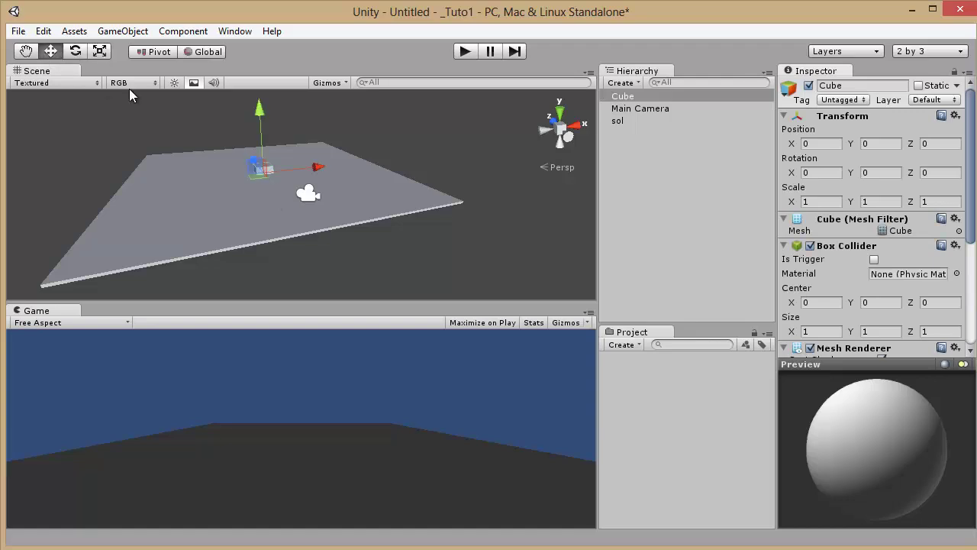
scroll(213, 118, "up", 3)
left_click_drag(236, 112, 236, 91)
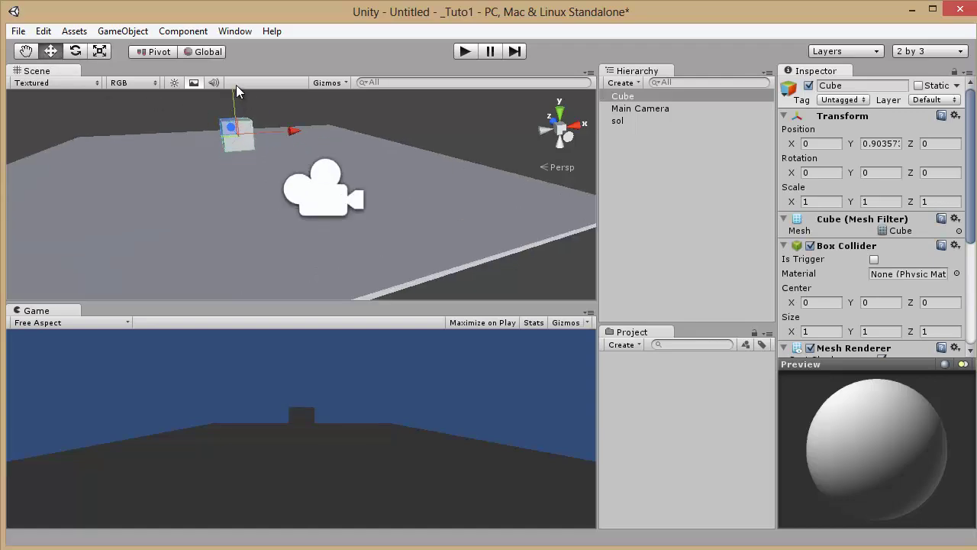
Move the main camera up and back to about Y 4.4, Z -10.5, tilt it down to about X 22.8, and clear the selection
left_click(338, 196)
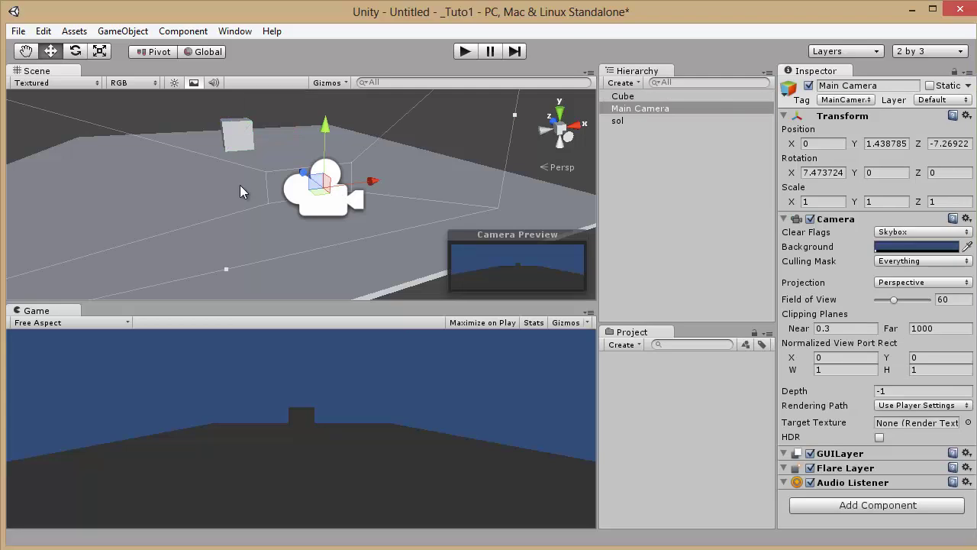
left_click_drag(259, 190, 357, 105, "alt")
left_click(75, 51)
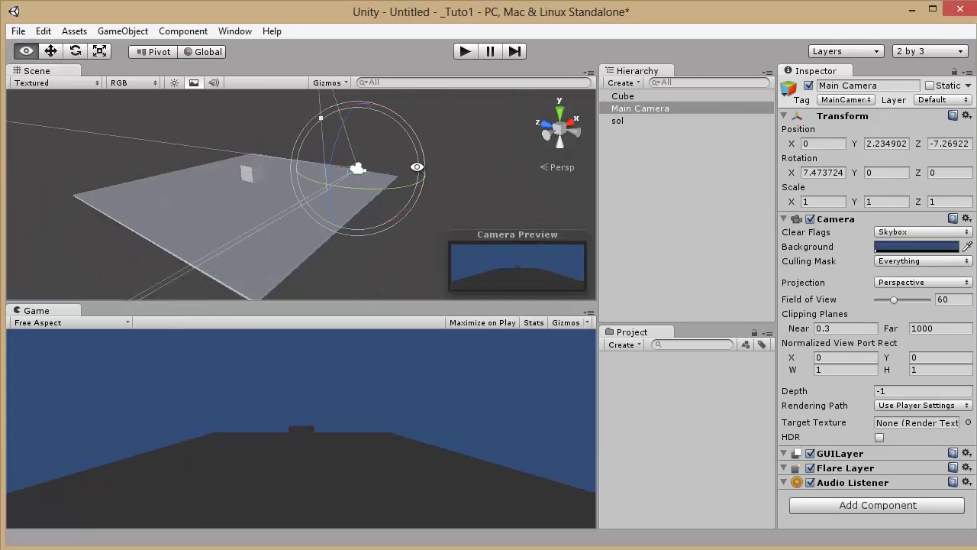
left_click_drag(413, 171, 375, 149, "alt")
left_click(50, 51)
left_click_drag(325, 129, 353, 191)
left_click_drag(430, 140, 429, 142)
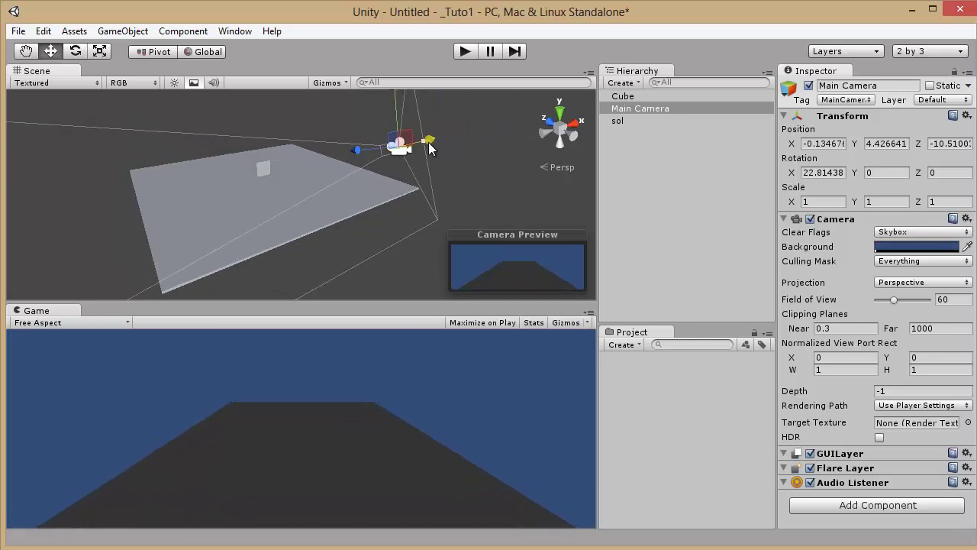
left_click_drag(451, 185, 421, 273, "alt")
left_click(207, 178)
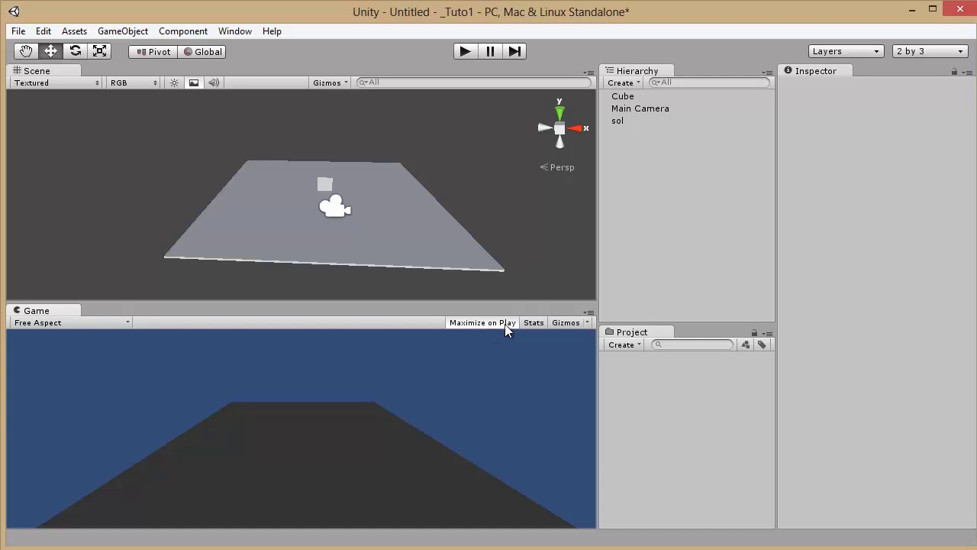
Run the scene in the maximized Game view to check the camera's framing, and stop playback
left_click(466, 53)
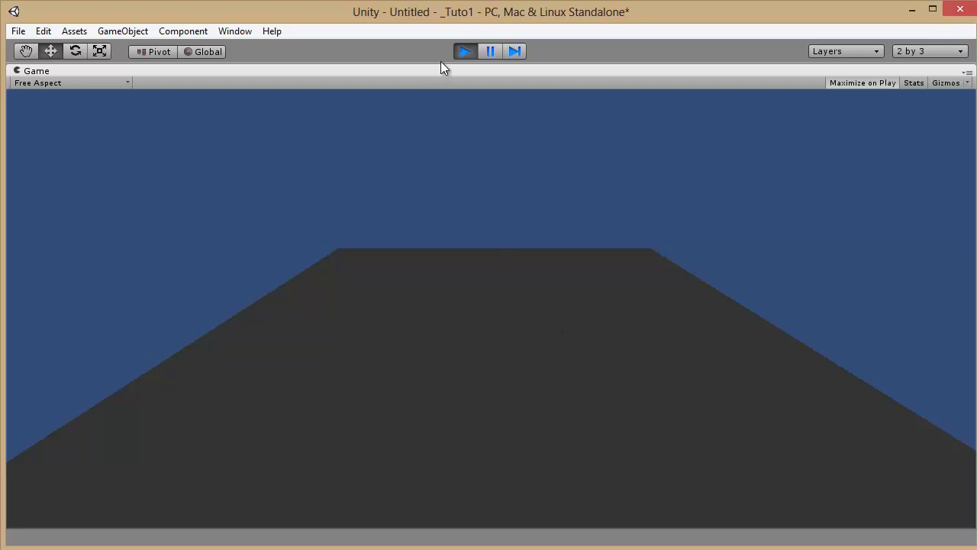
left_click(464, 53)
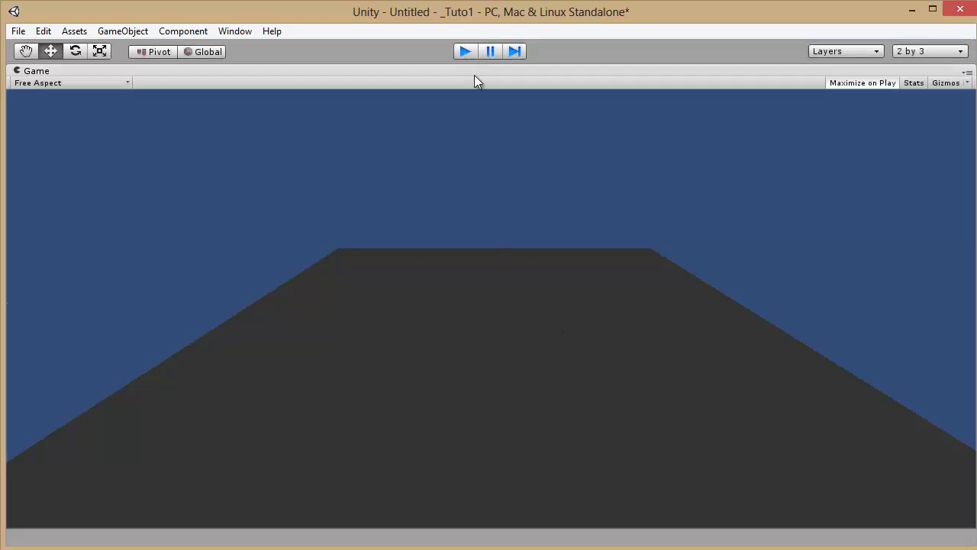
mouse_move(505, 250)
right_mouse_down()
mouse_move(521, 215)
mouse_move(488, 247)
right_mouse_up()
scroll(489, 247, "up", 4)
scroll(489, 254, "down", 3)
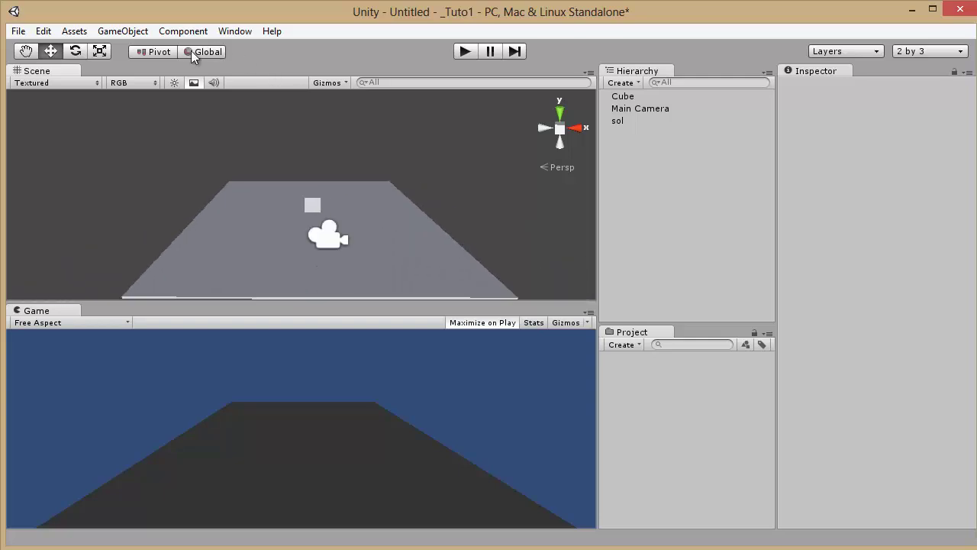
Add a directional light to the scene
left_click(126, 34)
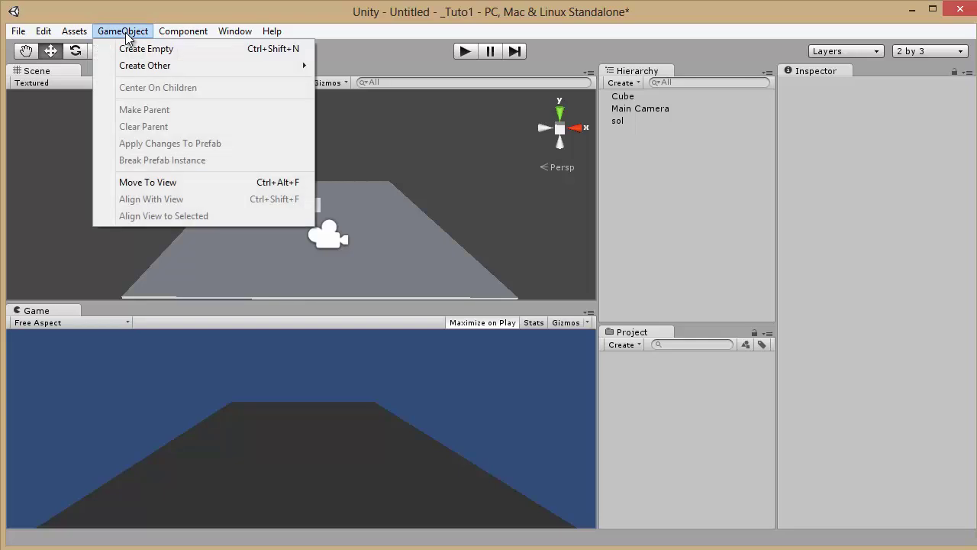
mouse_move(148, 65)
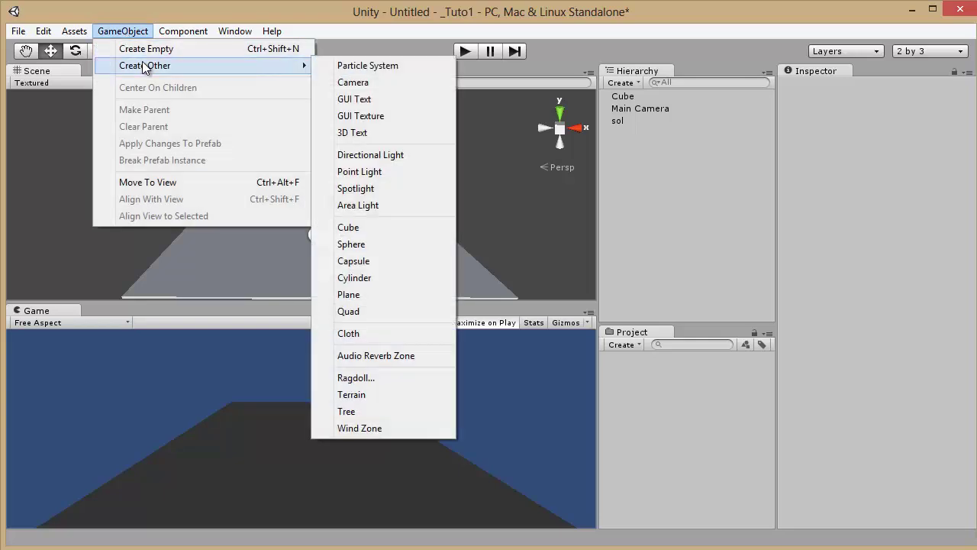
left_click(367, 156)
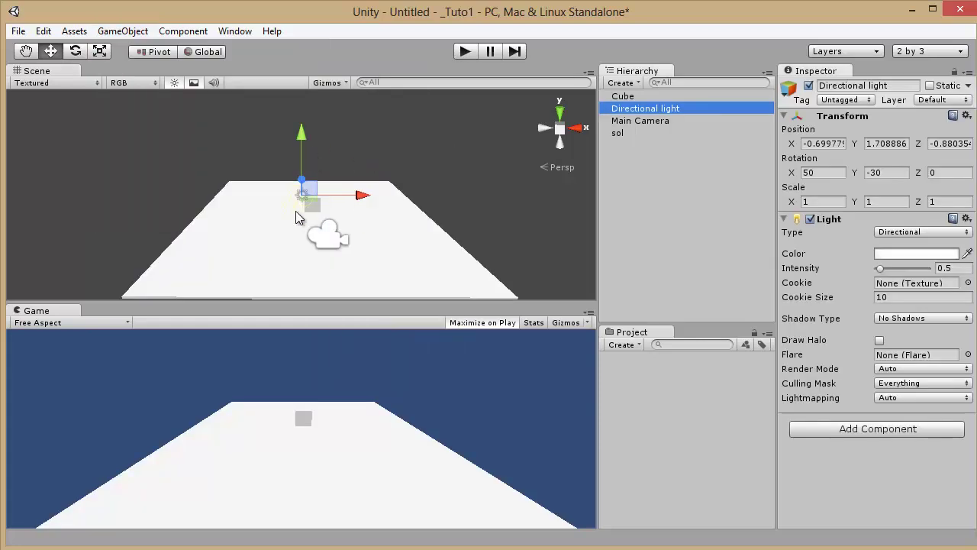
Raise the directional light high above the ground slab to about Y 7.95
left_click_drag(270, 195, 496, 220, "alt")
scroll(296, 225, "up", 5)
left_click_drag(304, 137, 302, 54)
left_click_drag(346, 153, 355, 245, "alt")
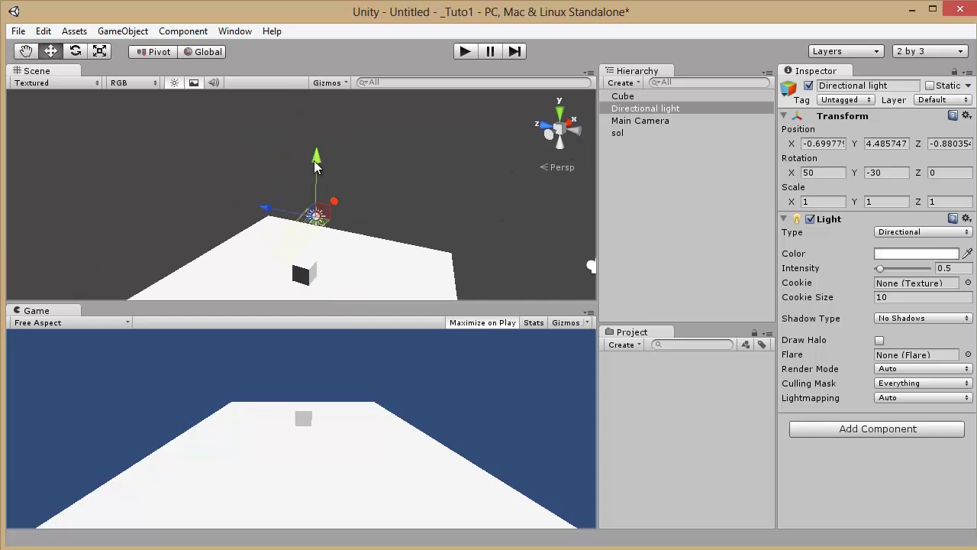
left_click_drag(313, 160, 317, 92)
mouse_move(327, 186)
left_mouse_down("alt")
mouse_move(160, 211)
mouse_move(331, 171)
left_mouse_up("alt")
middle_click_drag(411, 162, 452, 133)
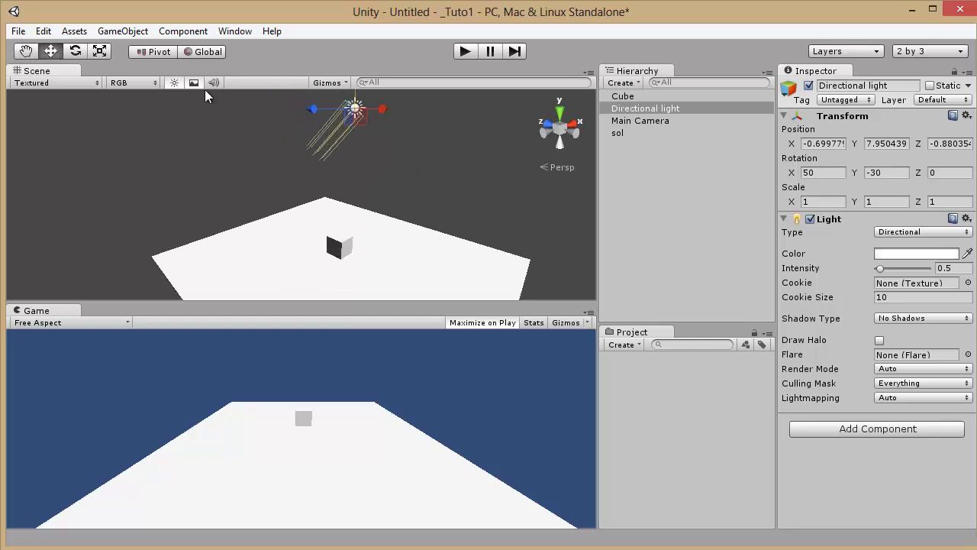
Rotate the directional light to about X 31.2, Y -38.4, Z 26 and reduce its intensity to 0.4
left_click(81, 57)
left_click_drag(464, 153, 389, 177, "alt")
left_click_drag(341, 158, 405, 129)
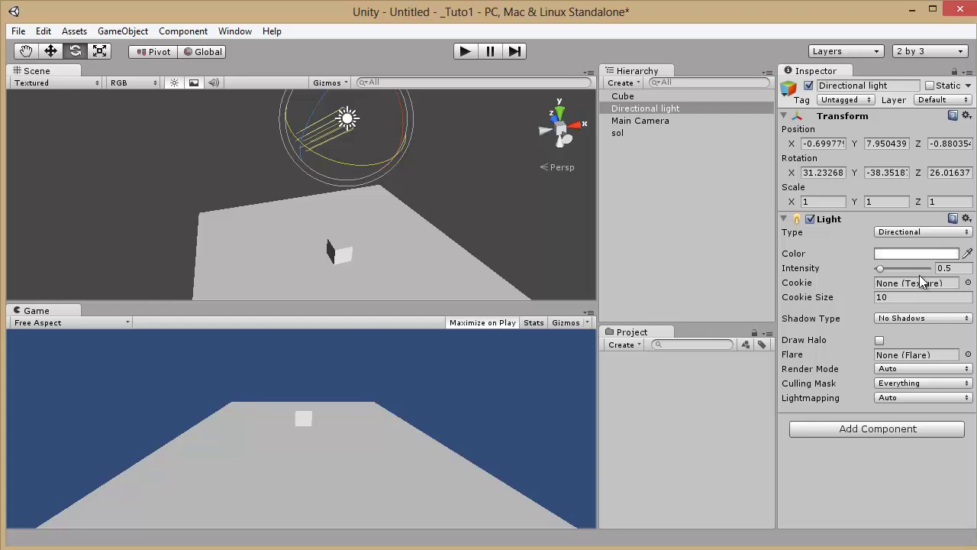
mouse_move(882, 272)
left_mouse_down()
mouse_move(912, 267)
mouse_move(878, 277)
left_mouse_up()
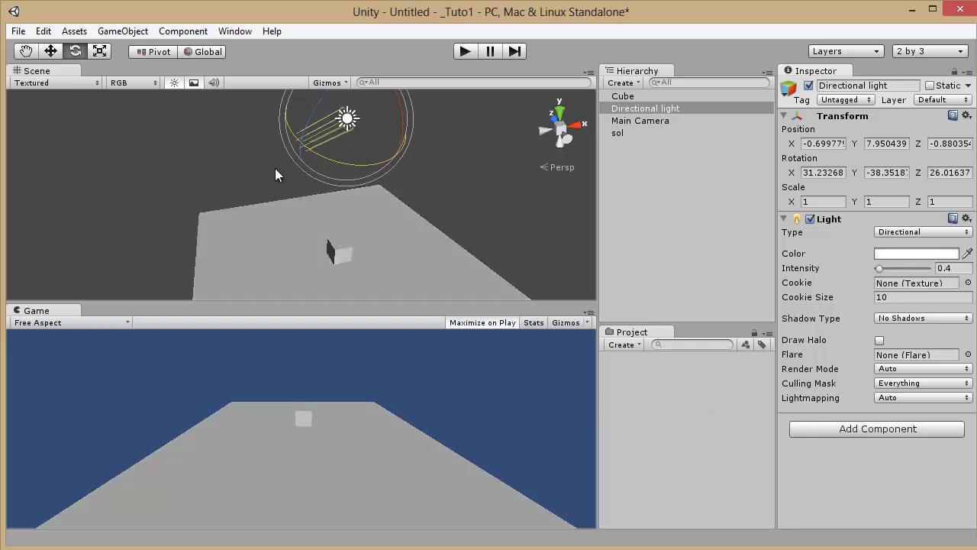
Change the directional light's color to light blue with RGB 125, 190, 236
left_click(910, 253)
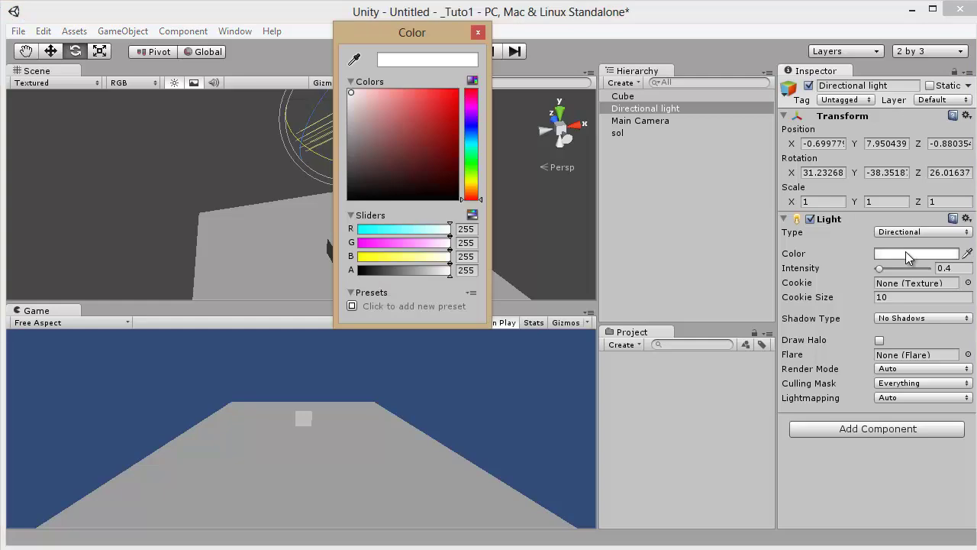
left_click_drag(471, 156, 467, 136)
left_click(400, 100)
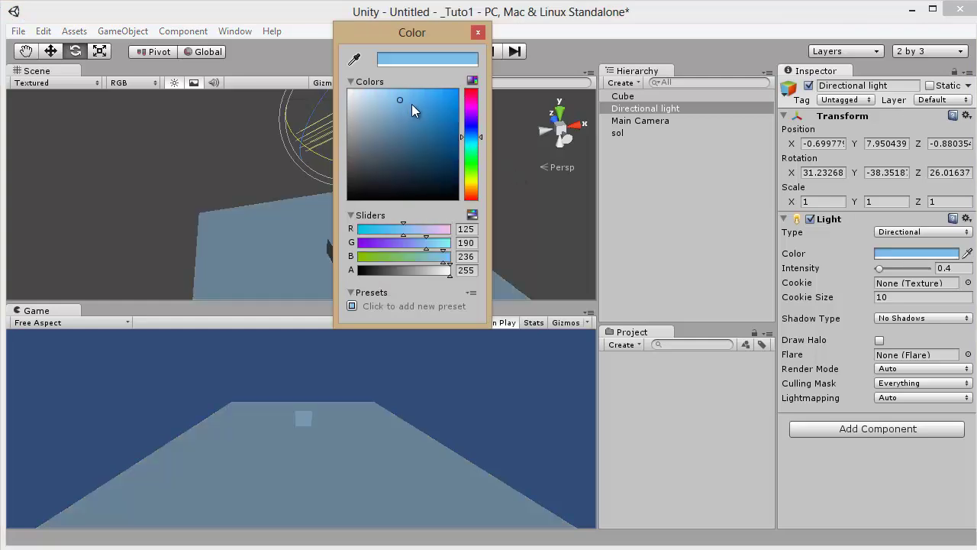
left_click(478, 32)
Set the blue directional light's intensity to 0.2 and clear the selection
left_click(954, 268)
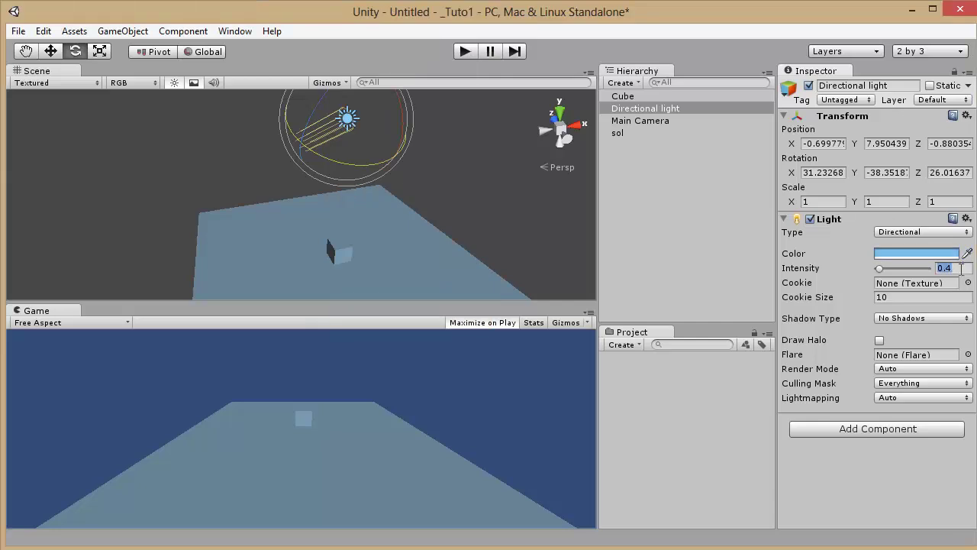
key("BackSpace")
type("2")
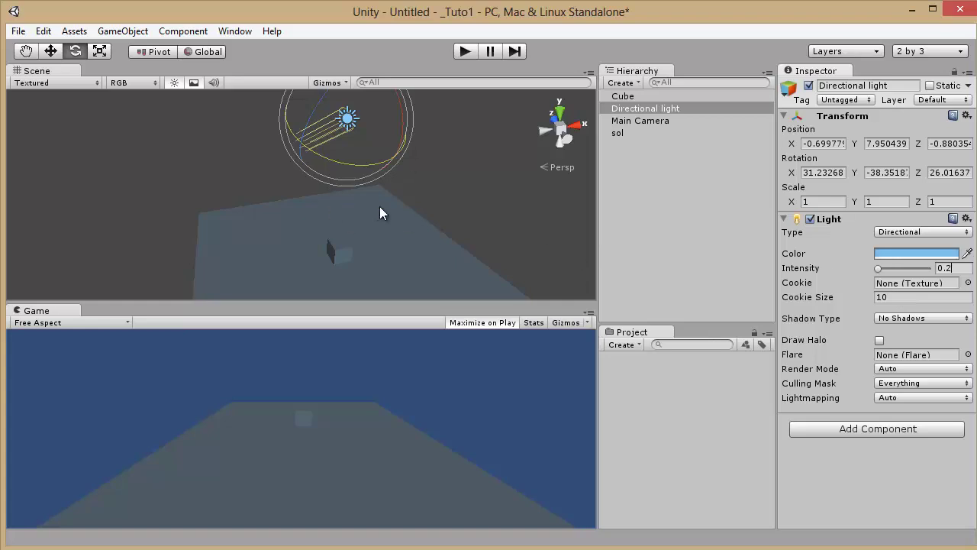
left_click(413, 150)
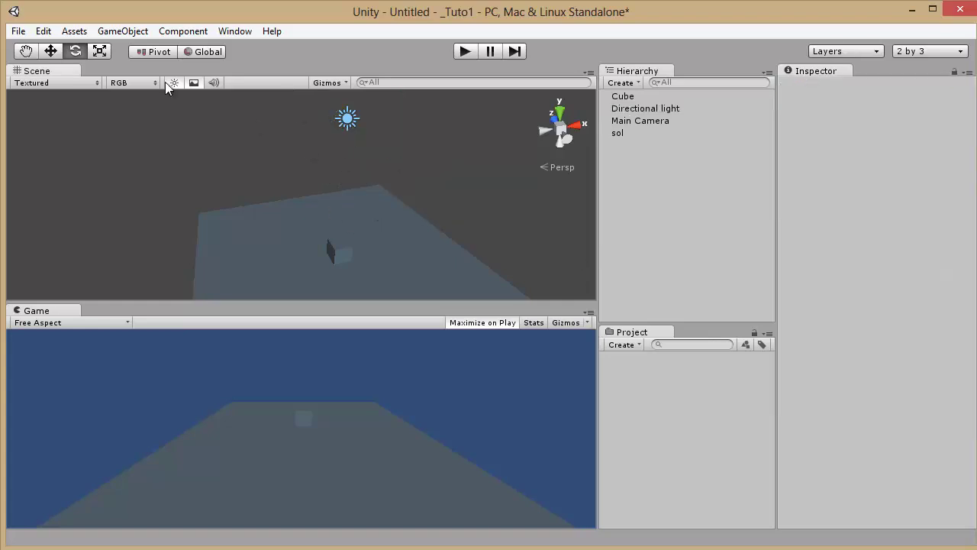
Add a second directional light and rotate it to about X 29.8, Y 49.5, Z 21.7
left_click(123, 31)
mouse_move(150, 67)
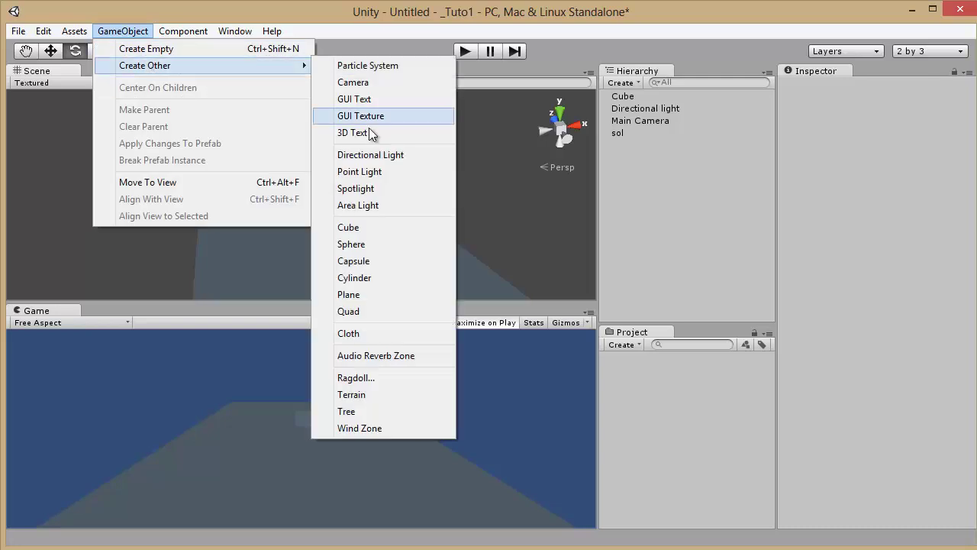
left_click(366, 156)
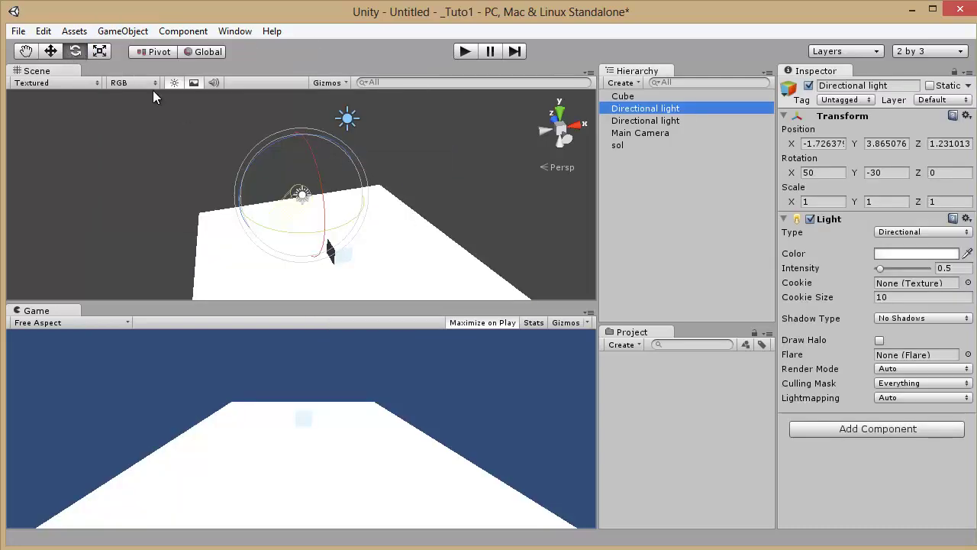
mouse_move(351, 218)
left_mouse_down()
mouse_move(247, 255)
mouse_move(187, 258)
mouse_move(253, 155)
mouse_move(226, 180)
mouse_move(185, 134)
mouse_move(200, 154)
left_mouse_up()
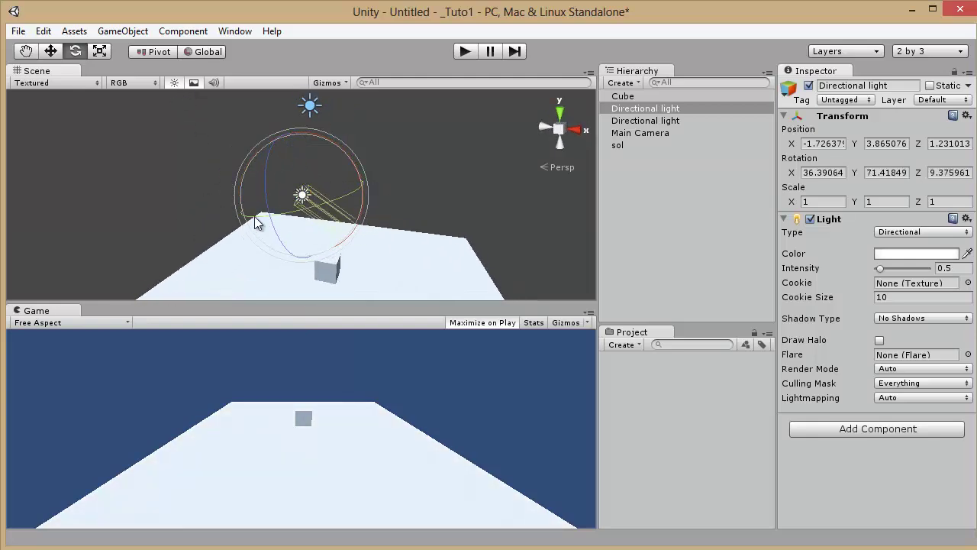
left_click_drag(255, 217, 312, 211)
left_click_drag(245, 166, 481, 208)
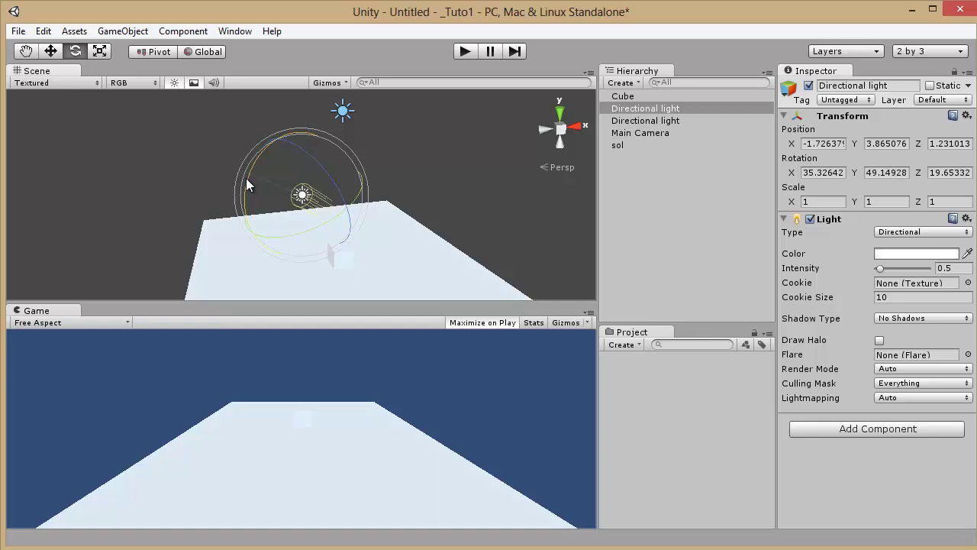
left_click_drag(247, 181, 244, 185)
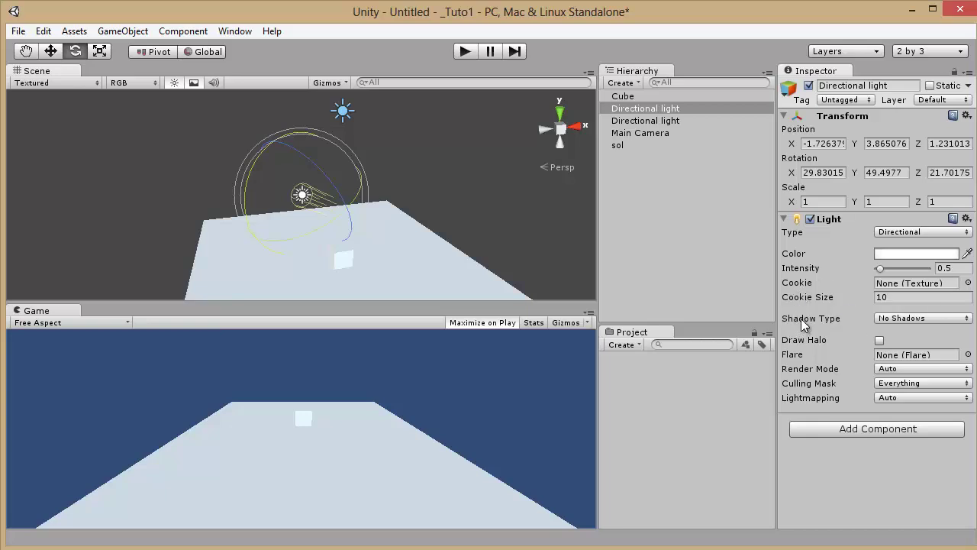
Give the second directional light Soft Shadows and preview the cube's shadow in Play mode
left_click(909, 316)
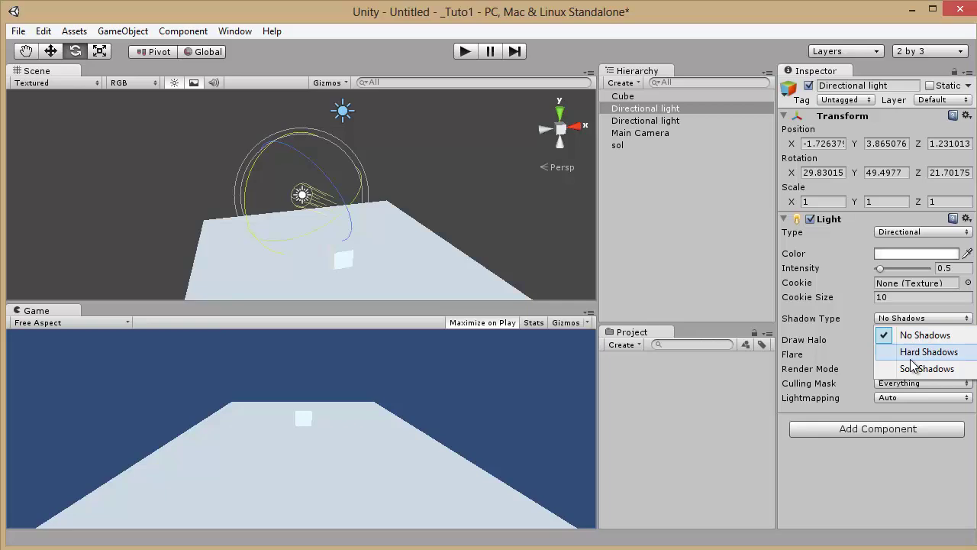
left_click(913, 367)
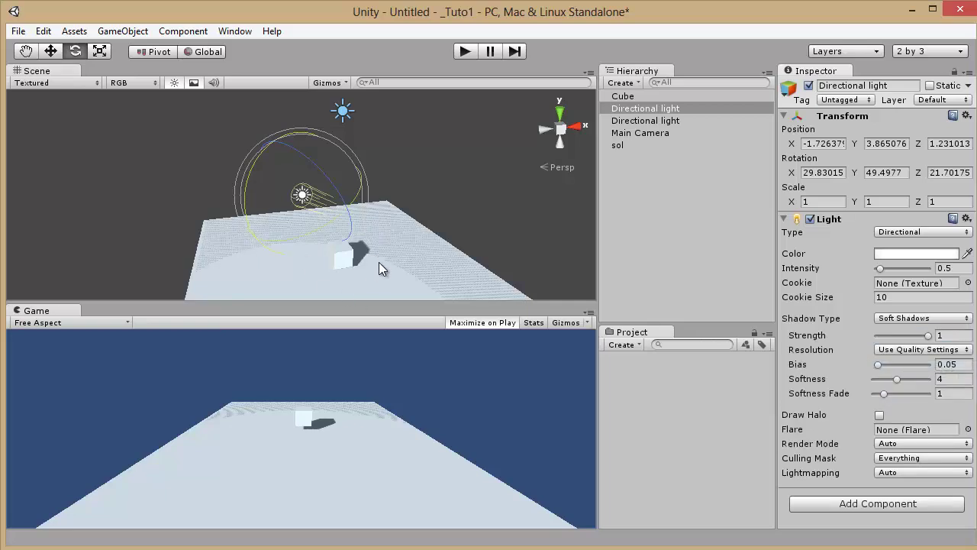
left_click(469, 51)
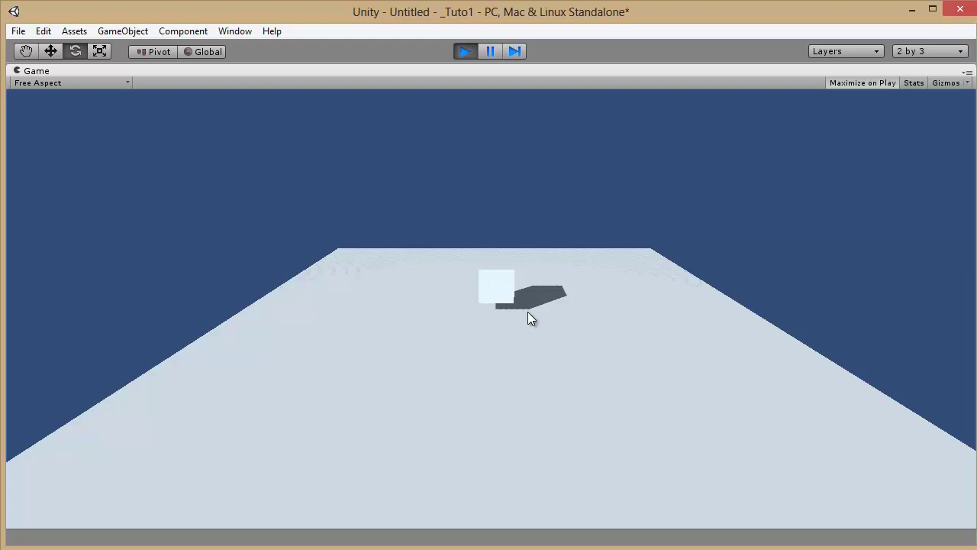
left_click(464, 53)
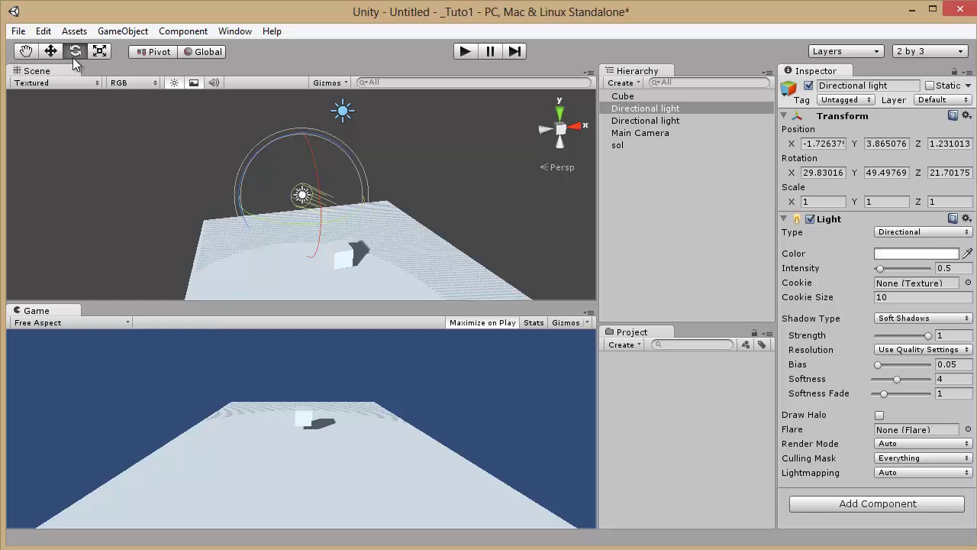
Raise the second directional light to about Y 7.6, beside the blue one, and clear the selection
left_click(50, 51)
left_click_drag(302, 145, 297, 67)
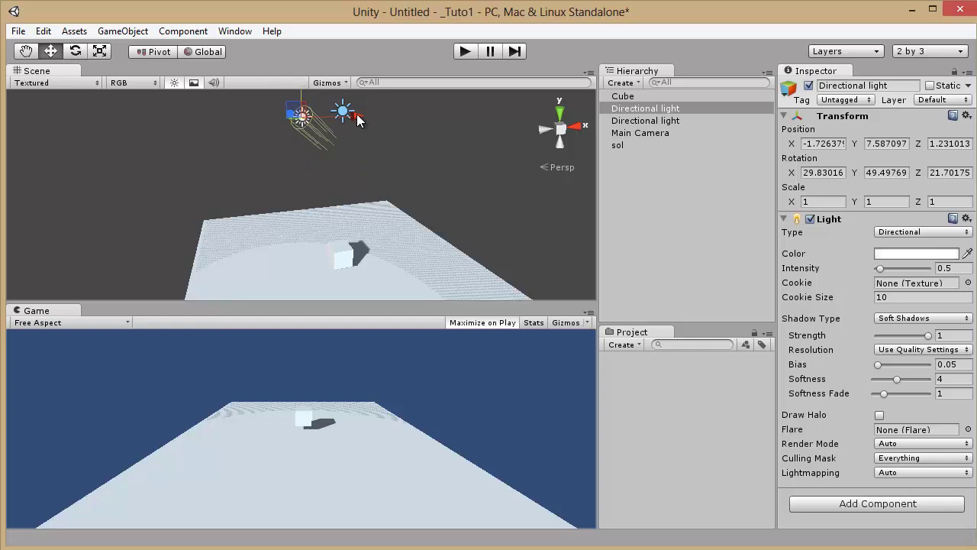
left_click(522, 234)
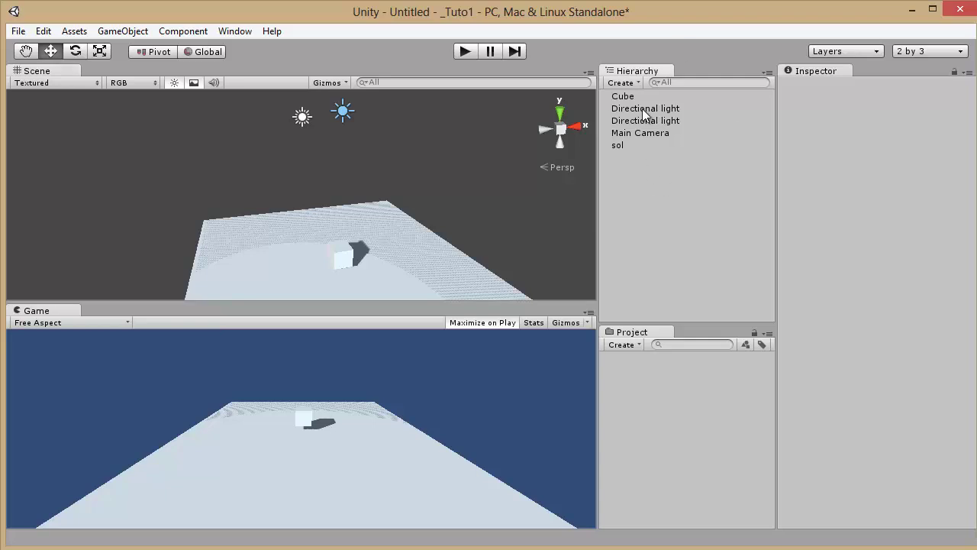
Create an empty game object and rename it lumieres
left_click(109, 34)
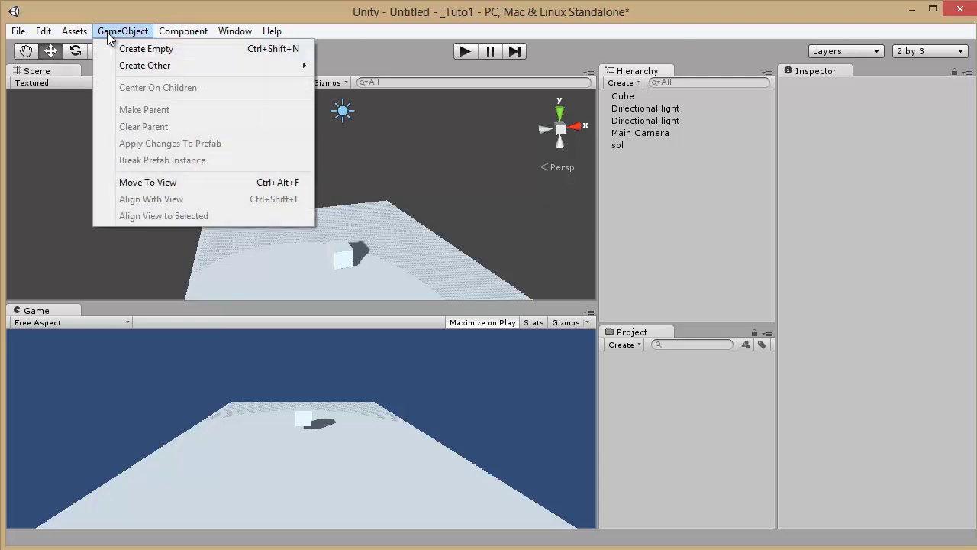
left_click(156, 49)
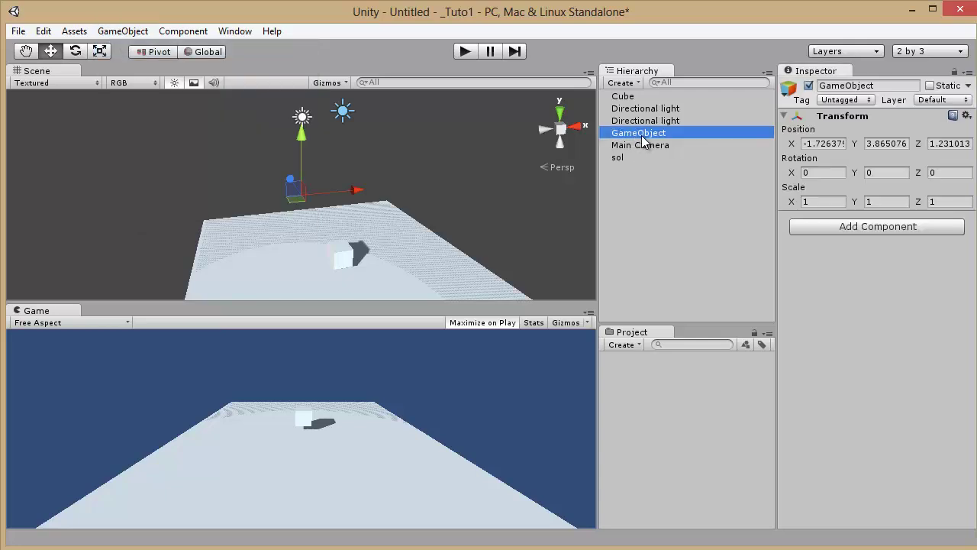
left_click(640, 135)
type("lumieres")
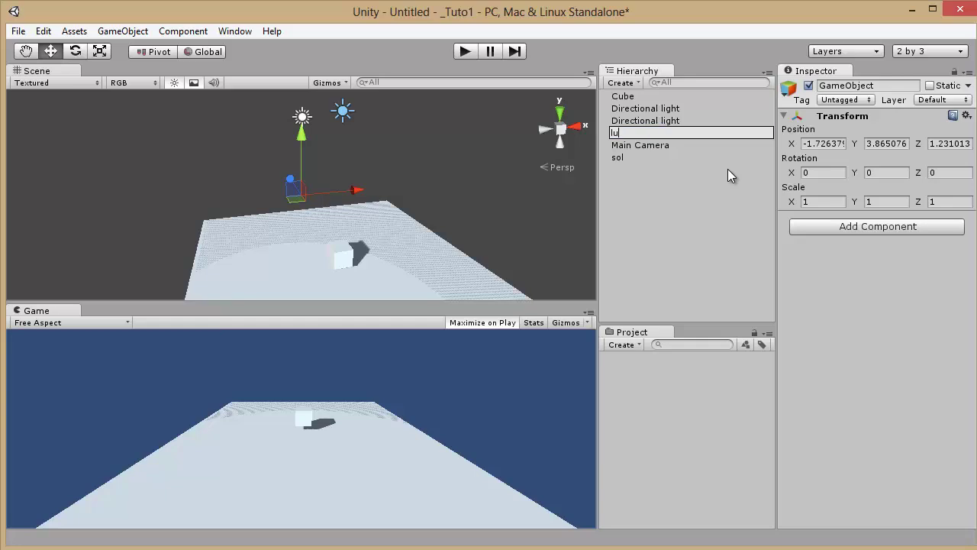
key("Return")
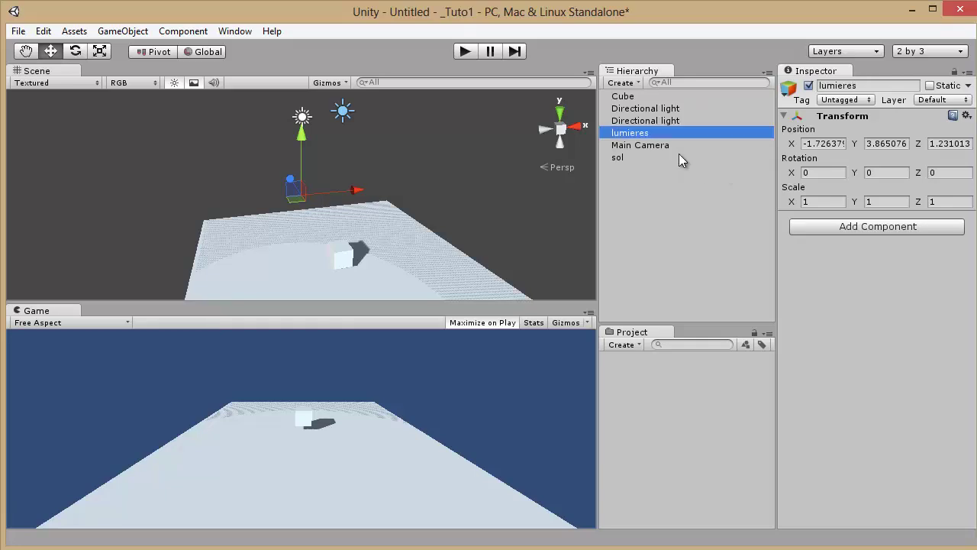
Make both directional lights children of the lumieres object
left_click(659, 119)
left_click(664, 111, "ctrl")
left_click_drag(648, 125, 641, 133)
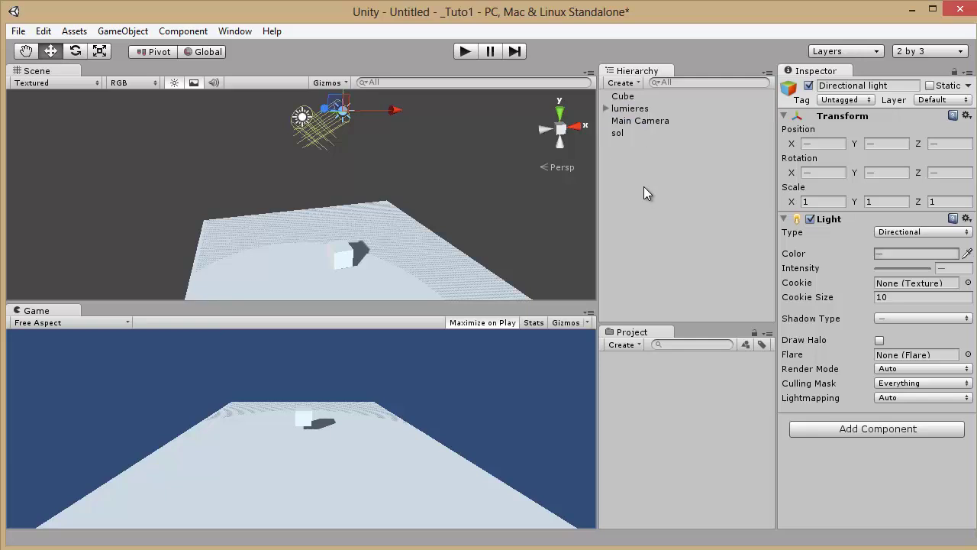
Expand and collapse the lumieres object to examine its child lights
left_click(607, 110)
left_click(606, 109)
left_click(606, 109)
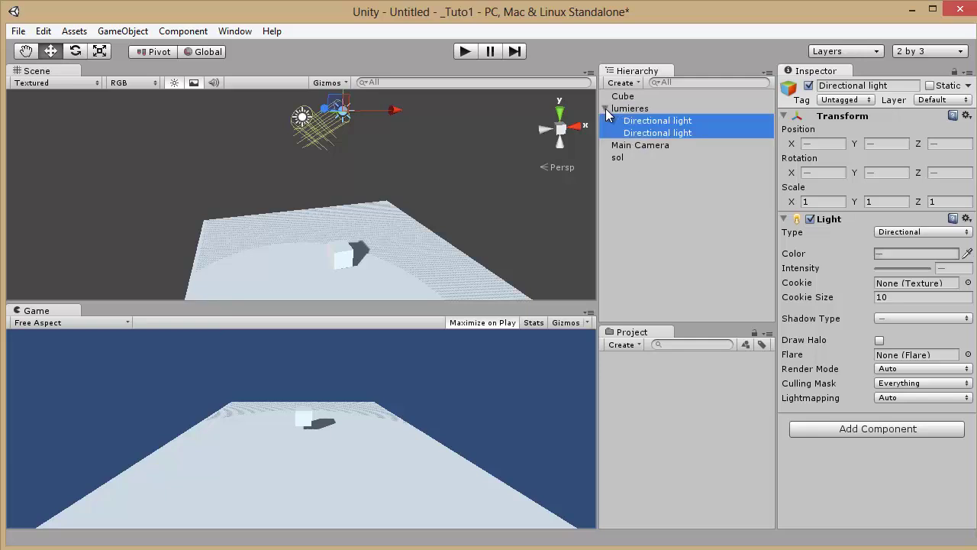
left_click(606, 109)
left_click(606, 110)
left_click(606, 109)
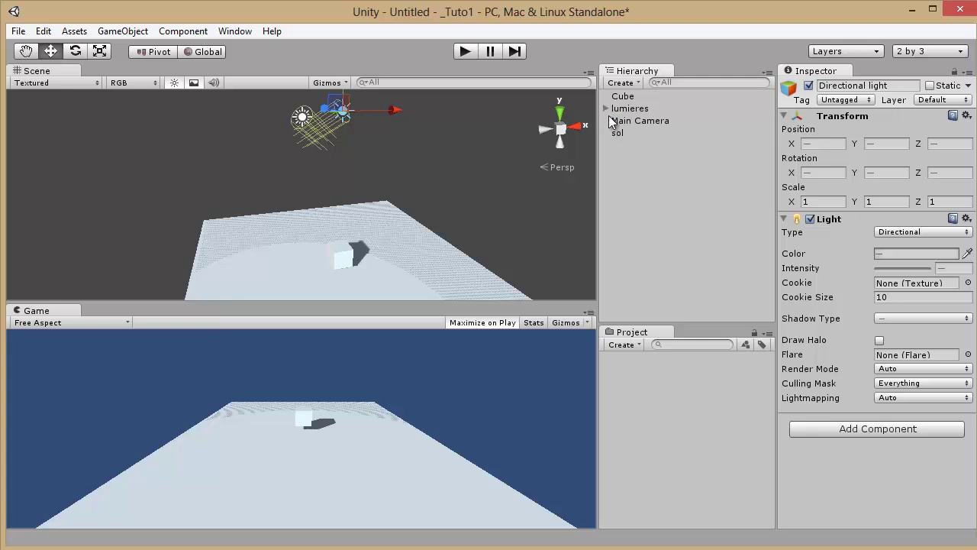
left_click(606, 109)
left_click(606, 109)
Raise both directional lights higher above the ground and select the lumieres object
scroll(379, 128, "down", 4)
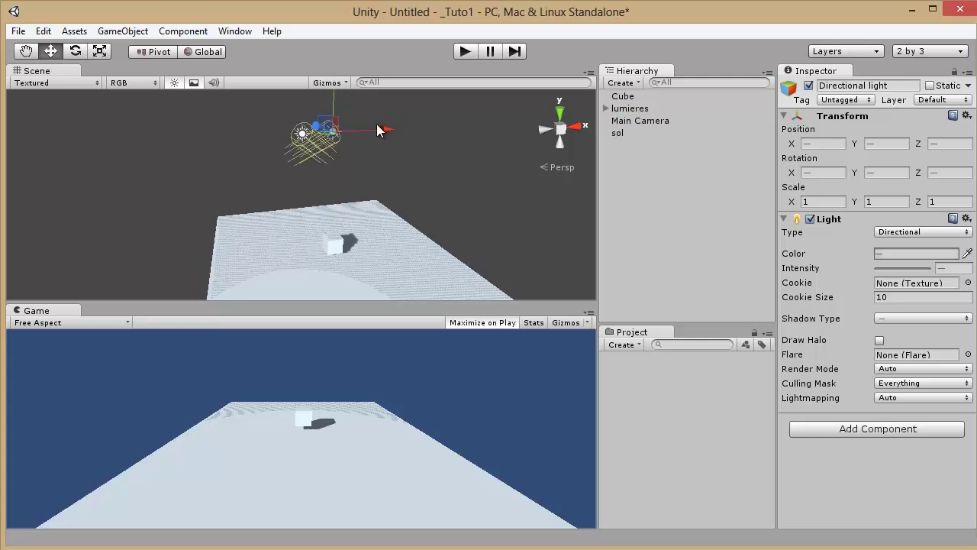
left_click_drag(322, 104, 321, 36)
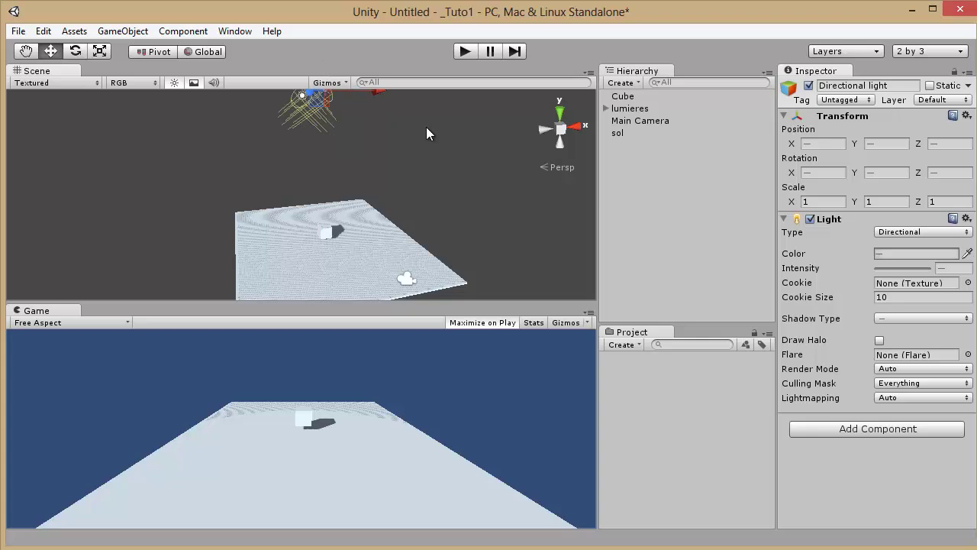
left_click(426, 126)
left_click(626, 112)
scroll(328, 178, "down", 4)
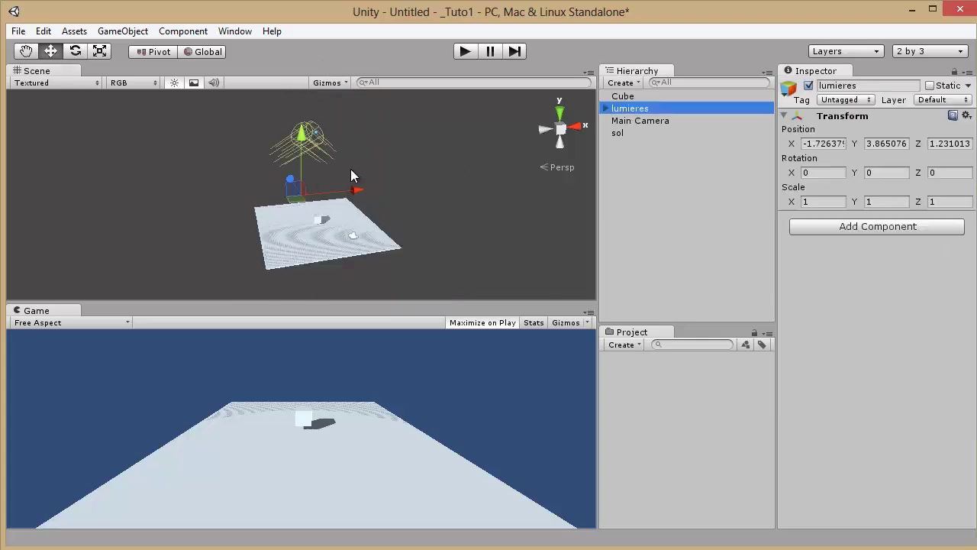
scroll(351, 169, "up", 4)
middle_click_drag(388, 164, 380, 154)
right_click_drag(380, 155, 395, 181)
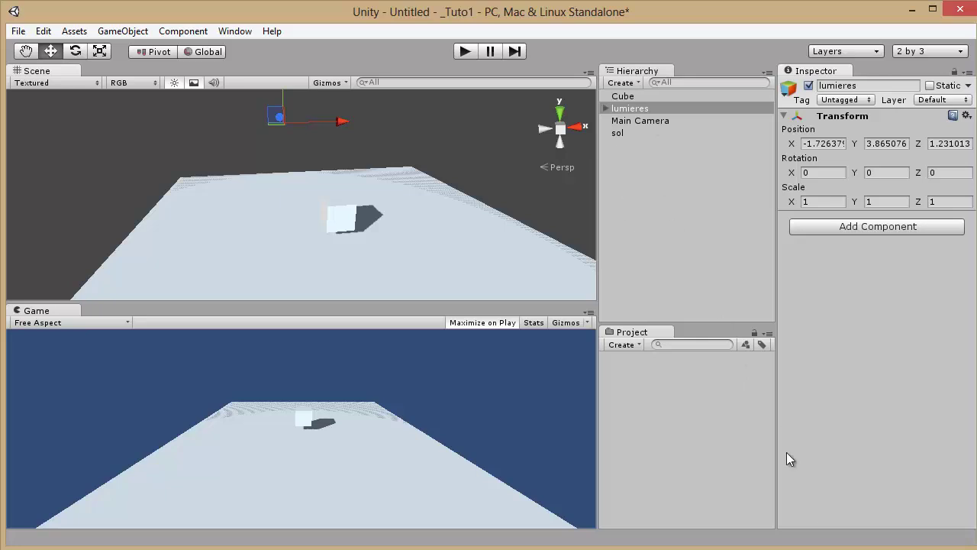
Create a sphere and lower it to about Y 0.75, next to the cube
left_click(343, 216)
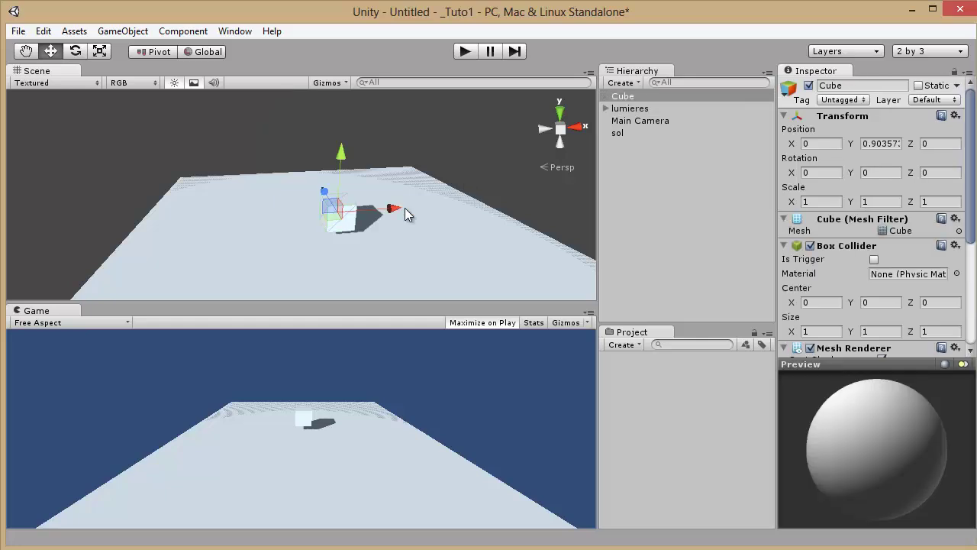
left_click(125, 32)
mouse_move(158, 67)
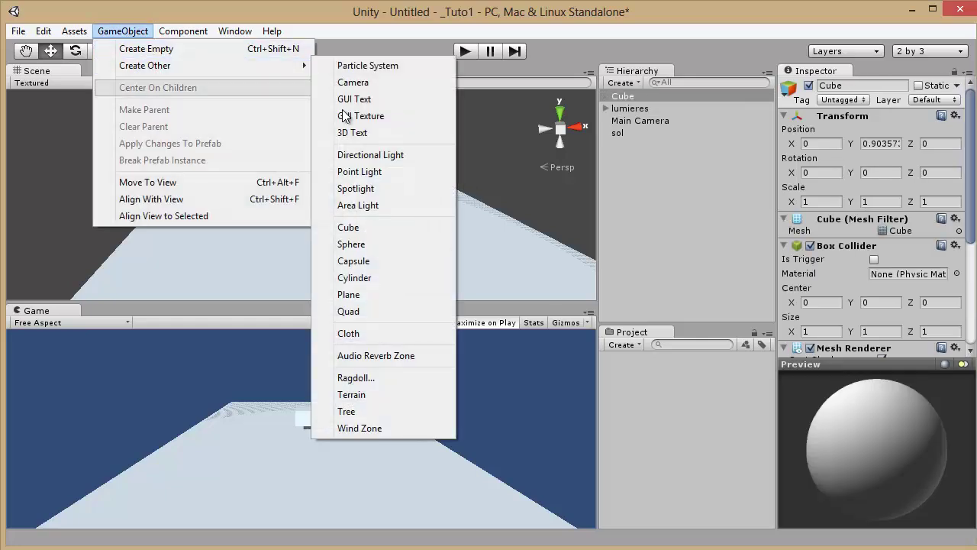
left_click(375, 242)
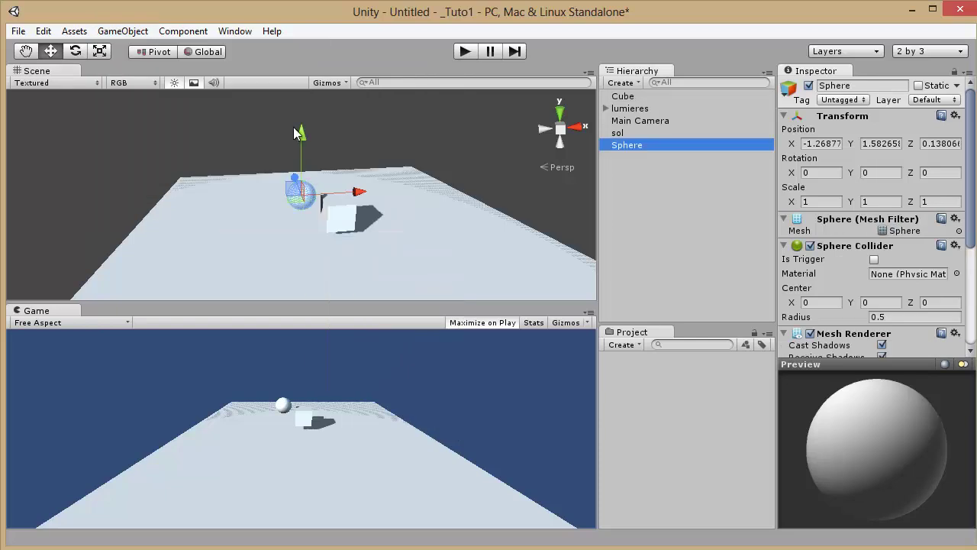
left_click_drag(298, 132, 313, 157)
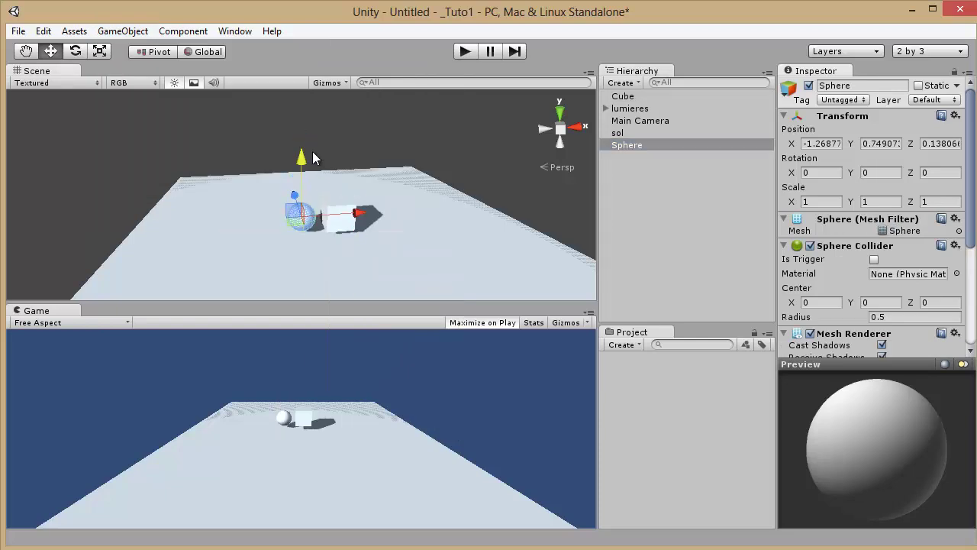
Move the cube along its X axis to about 1.62, away from the sphere, and clear the selection
left_click(349, 226)
left_click_drag(390, 209, 433, 208)
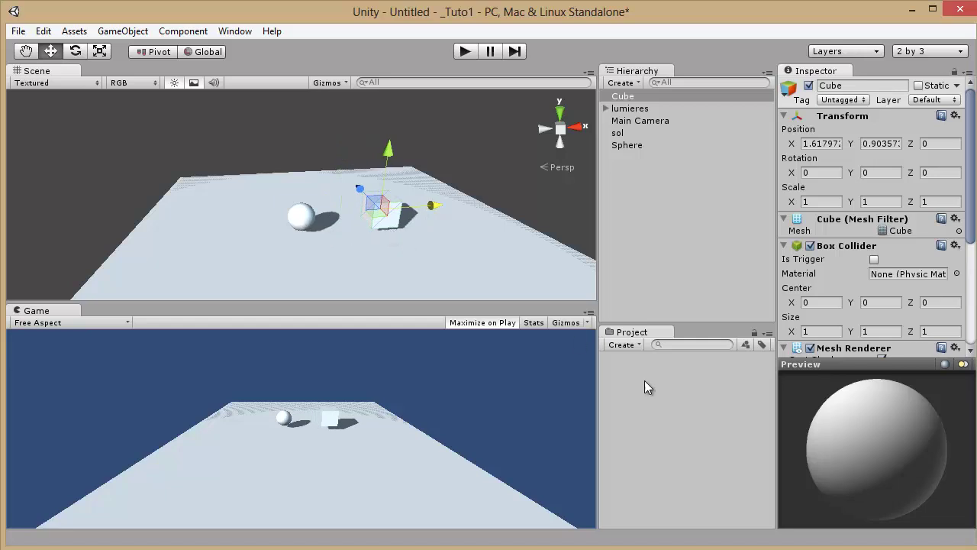
left_click(624, 366)
Give the project assets area slightly more height and create a folder named Scenes in it
left_click_drag(687, 324, 690, 311)
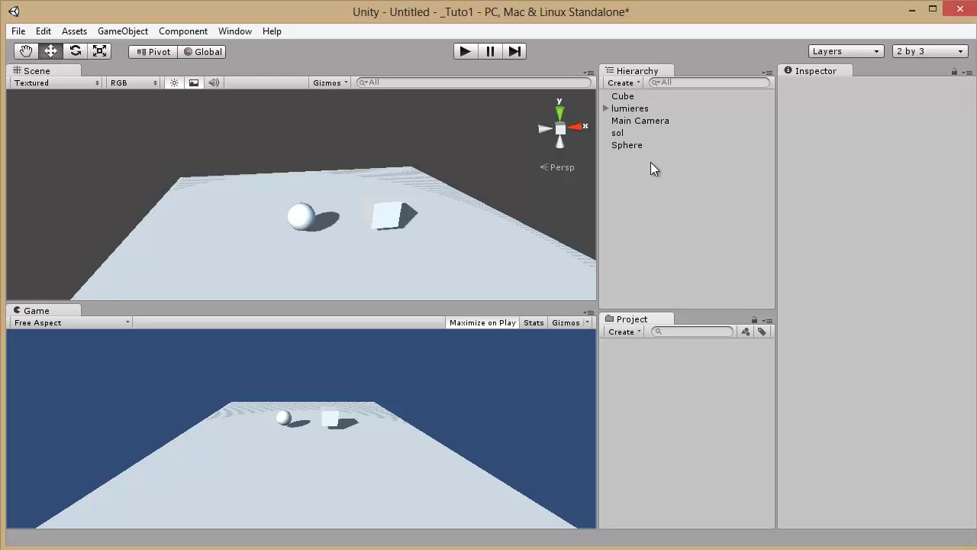
right_click(641, 364)
mouse_move(720, 371)
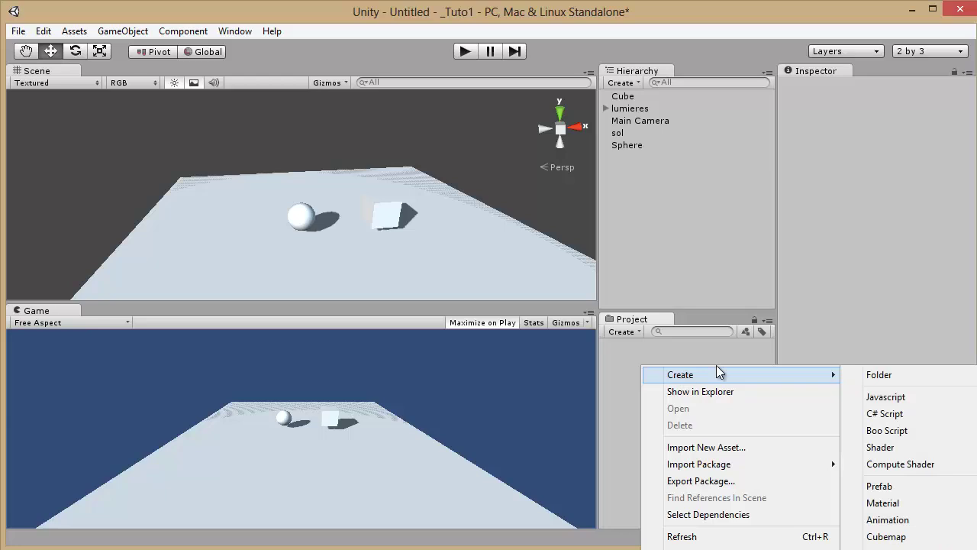
left_click(870, 375)
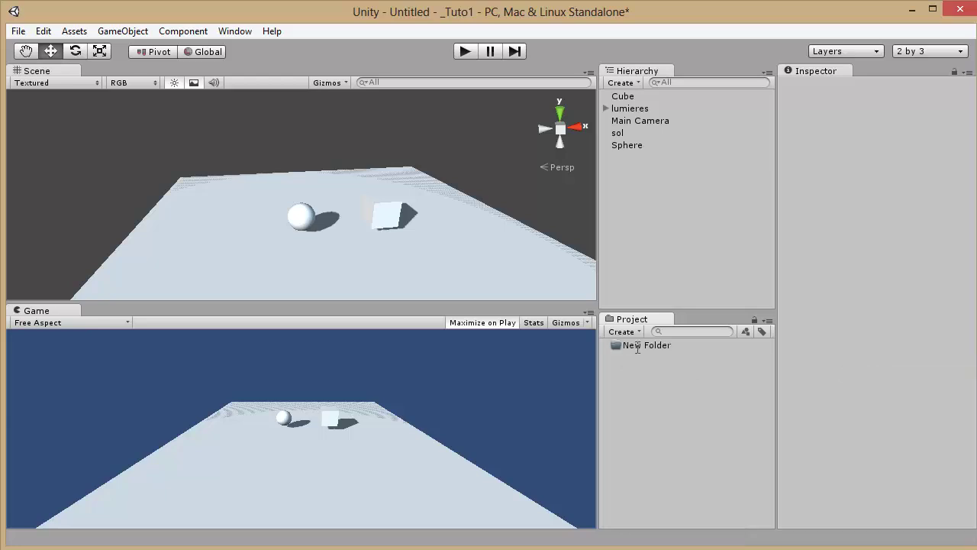
left_click_drag(678, 346, 613, 343)
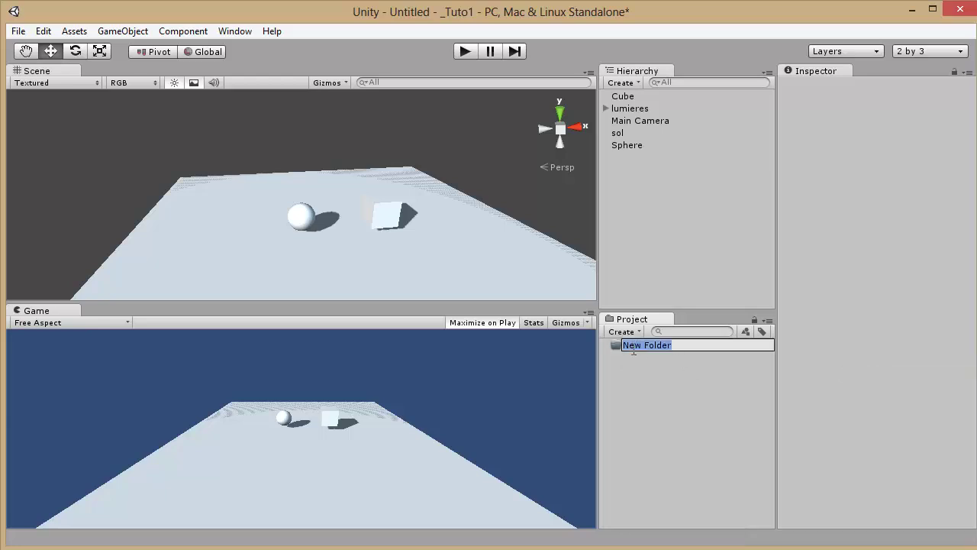
type("Scenes")
key("Return")
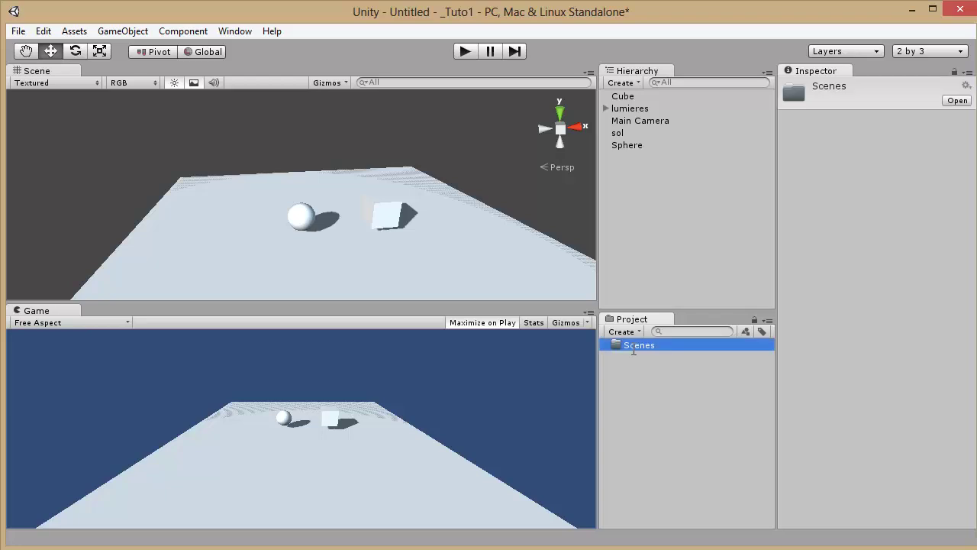
Create a second project folder named Scripts
right_click(638, 388)
mouse_move(754, 398)
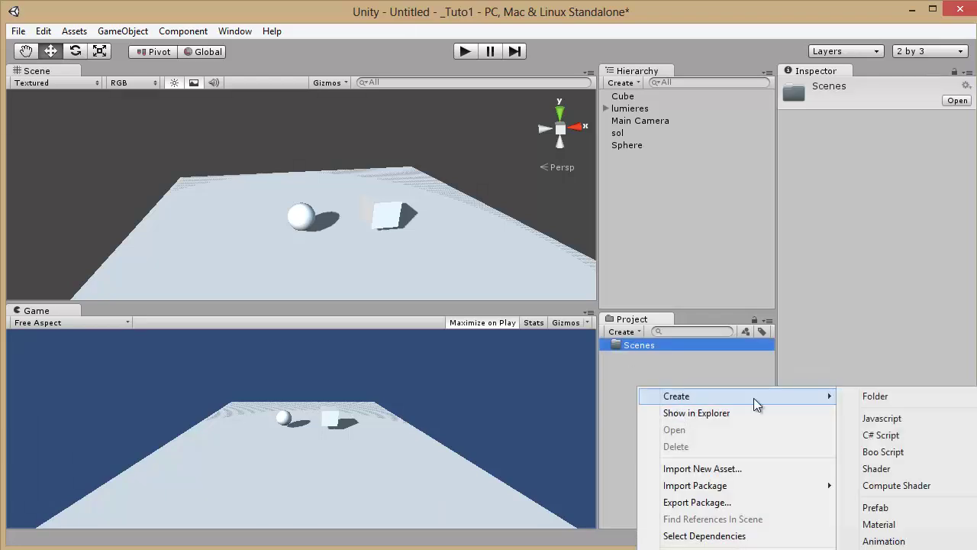
left_click(878, 395)
type("Scr")
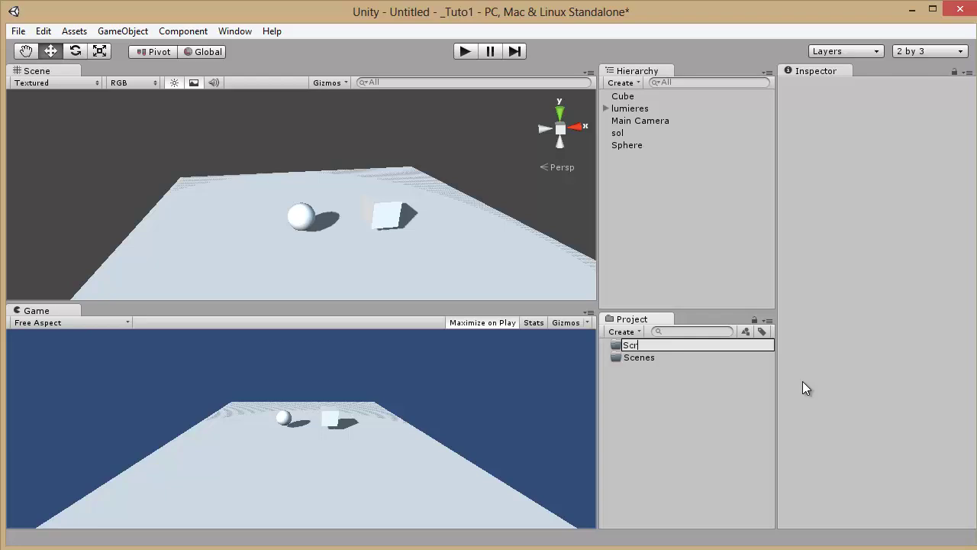
type("ipts")
key("Return")
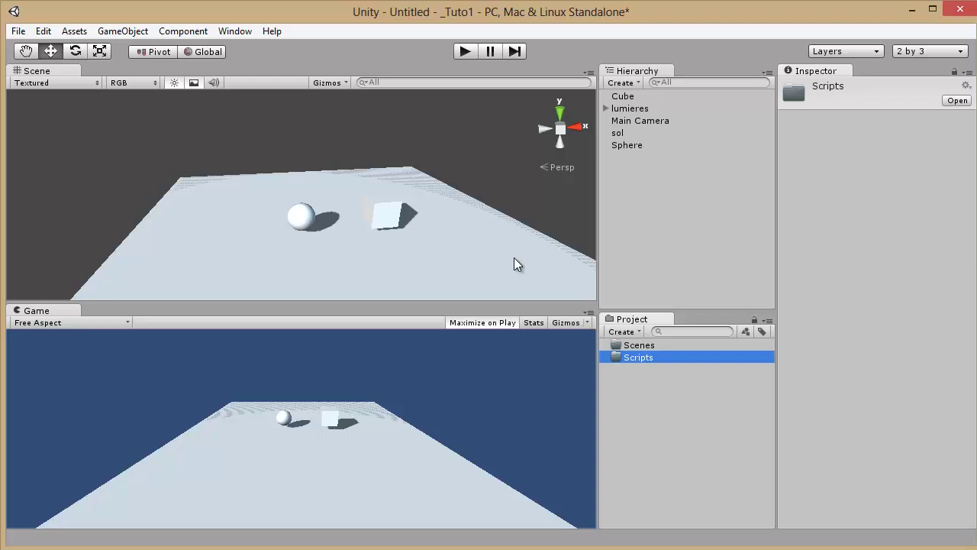
Raise the cube to about Y 2.56 and the sphere to about Y 2.67 above the ground
left_click(371, 209)
left_click_drag(384, 173, 389, 107)
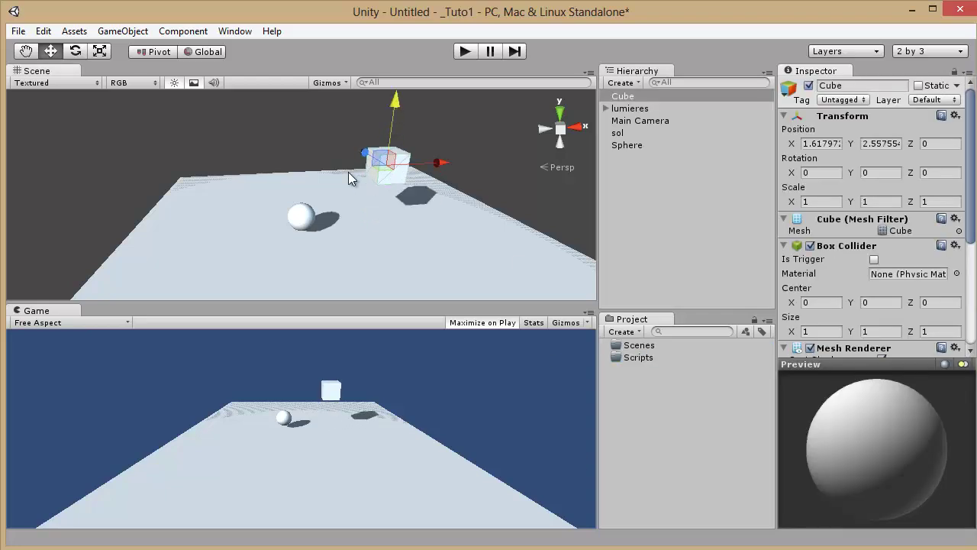
left_click(302, 216)
left_click_drag(305, 178, 303, 131)
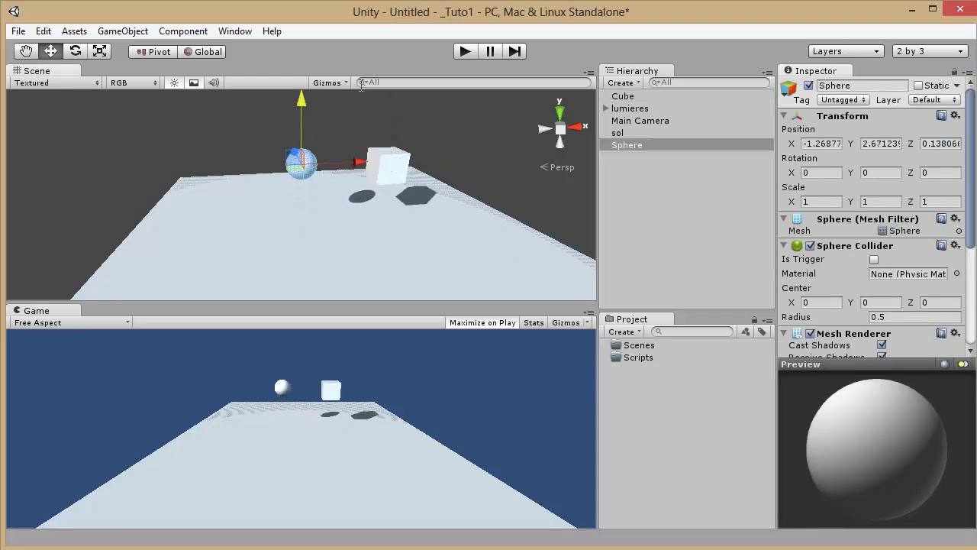
Preview the raised cube and sphere in Play mode, return to editing and select the sol object
left_click(464, 52)
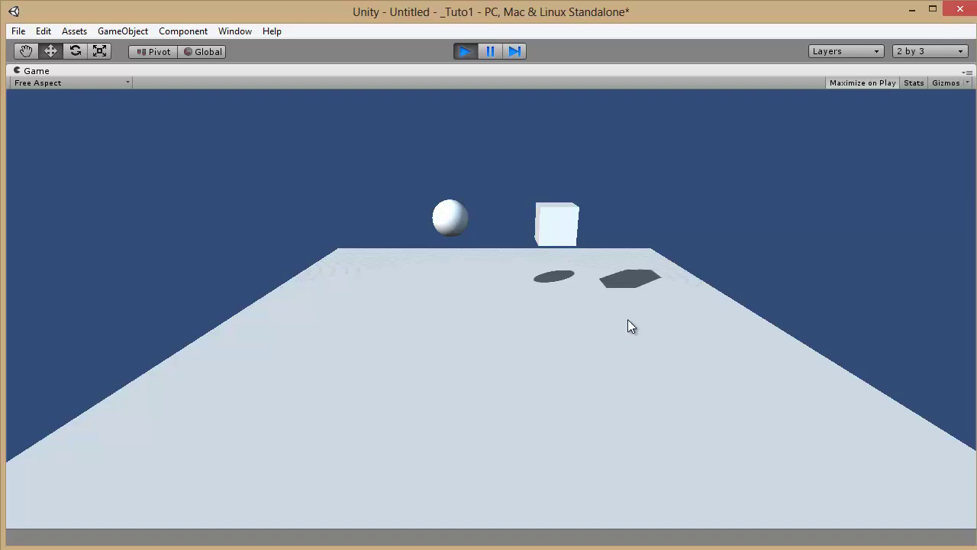
left_click(465, 55)
left_click(292, 213)
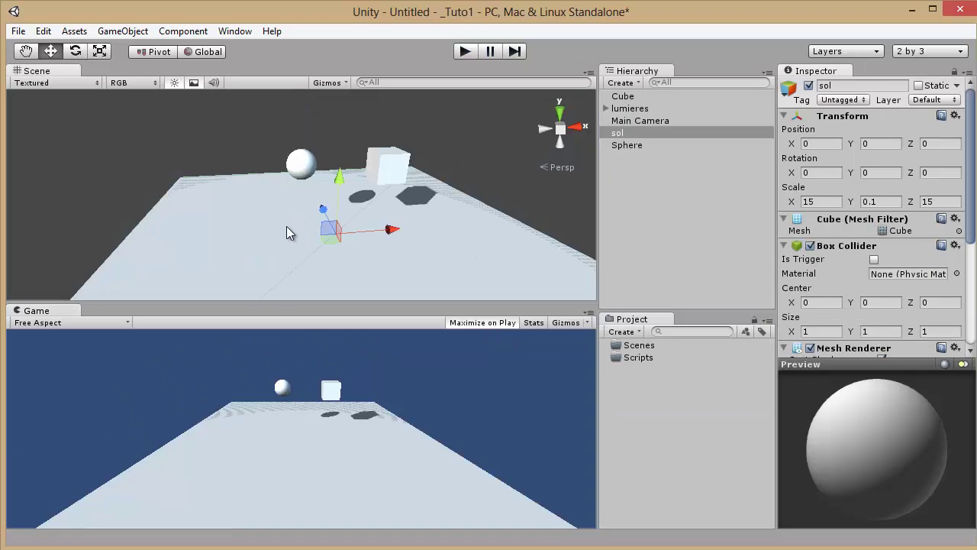
Select the cube and examine its Box Collider outline and component settings up close
left_click(417, 162)
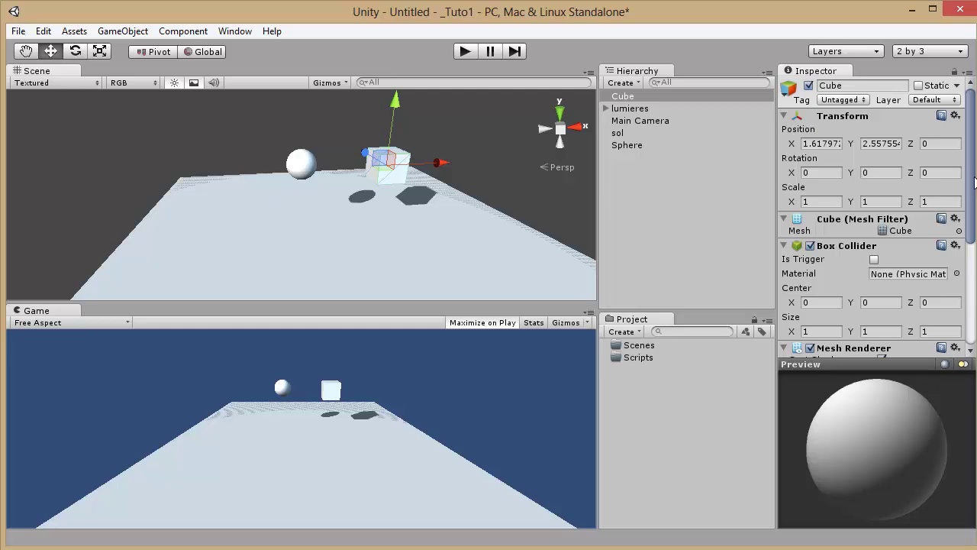
scroll(852, 198, "down", 3)
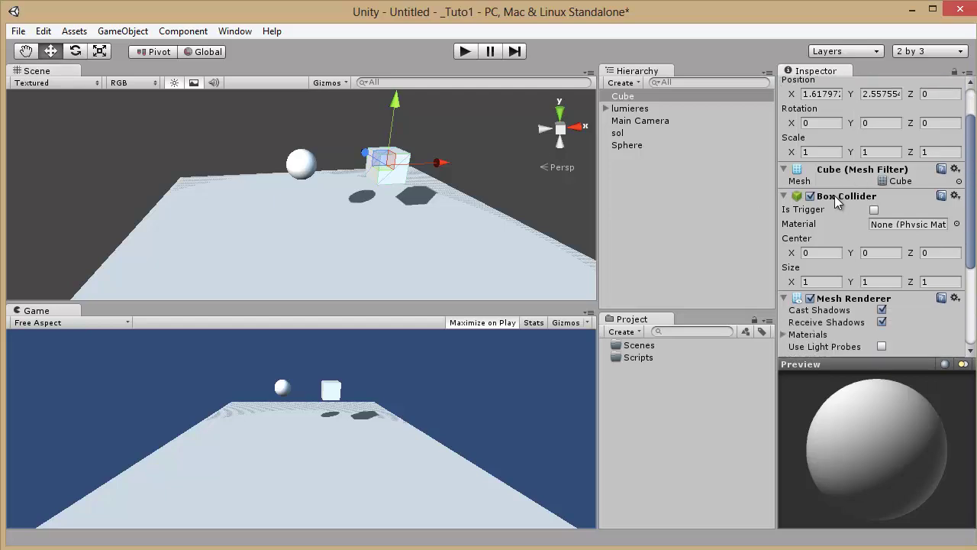
scroll(515, 143, "up", 4)
middle_click_drag(470, 160, 317, 197)
scroll(313, 192, "up", 3)
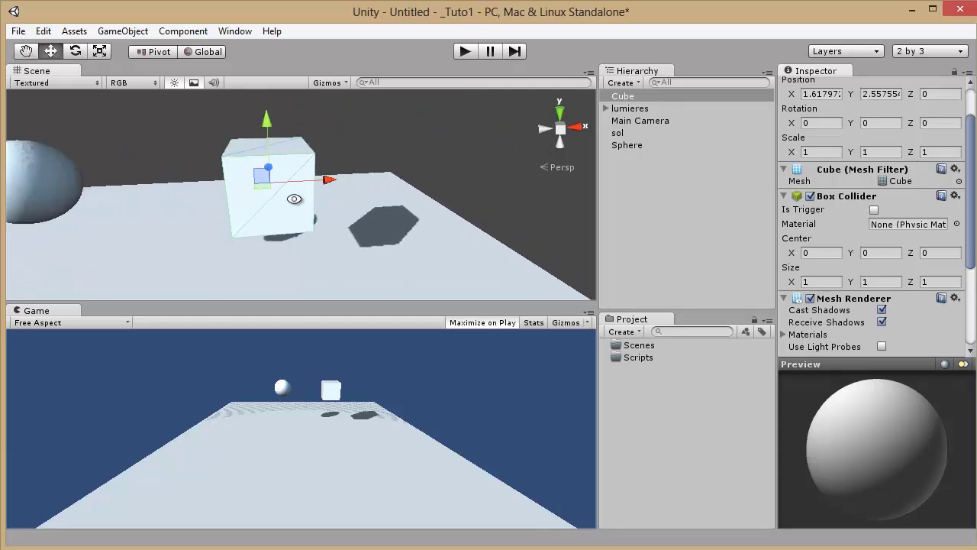
left_click_drag(294, 199, 410, 203, "alt")
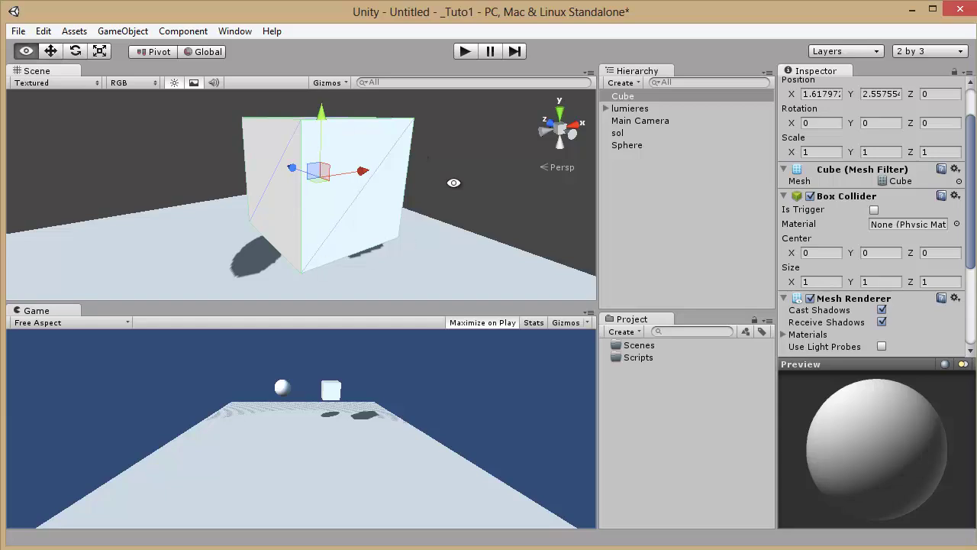
left_click_drag(454, 183, 534, 194, "alt")
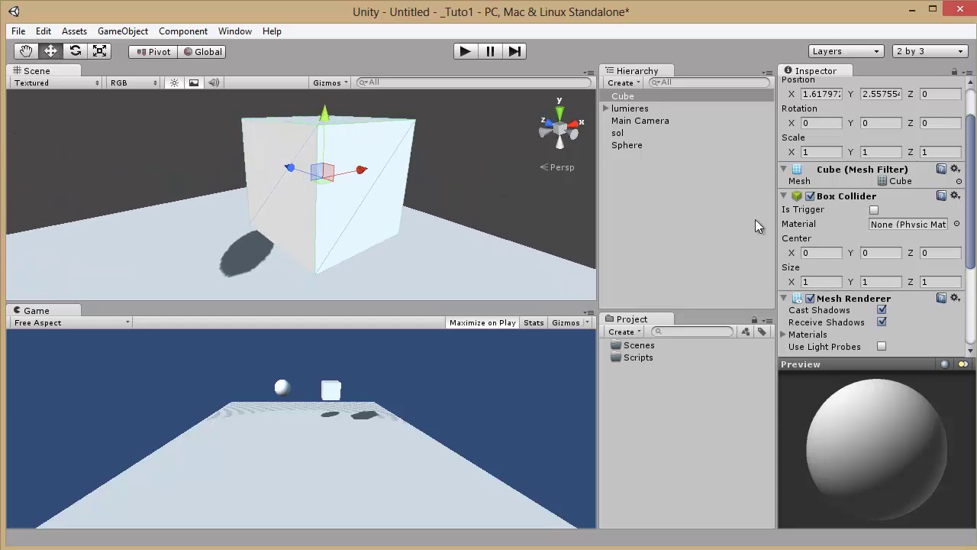
scroll(834, 216, "down", 3)
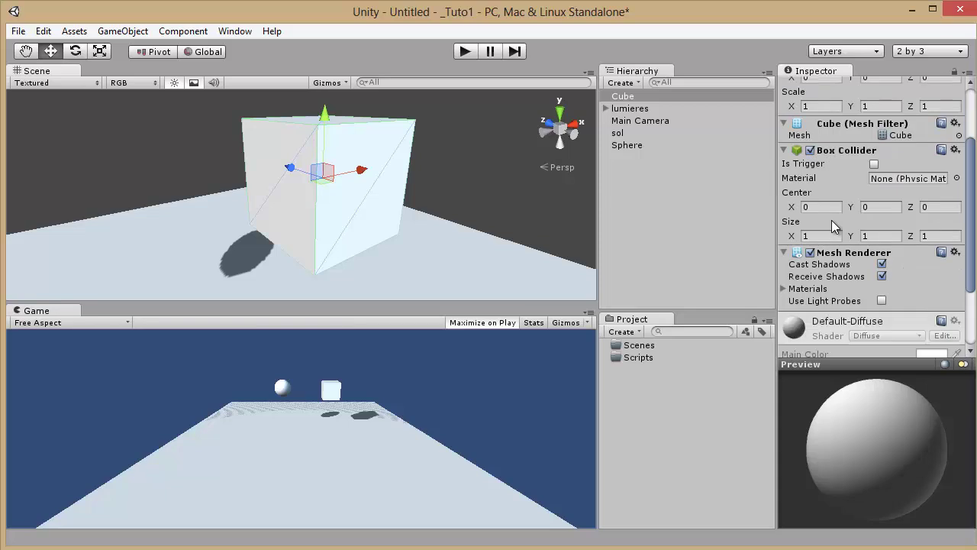
Disable the cube's Mesh Renderer to examine the bare collider outline, and enable it again
left_click(810, 252)
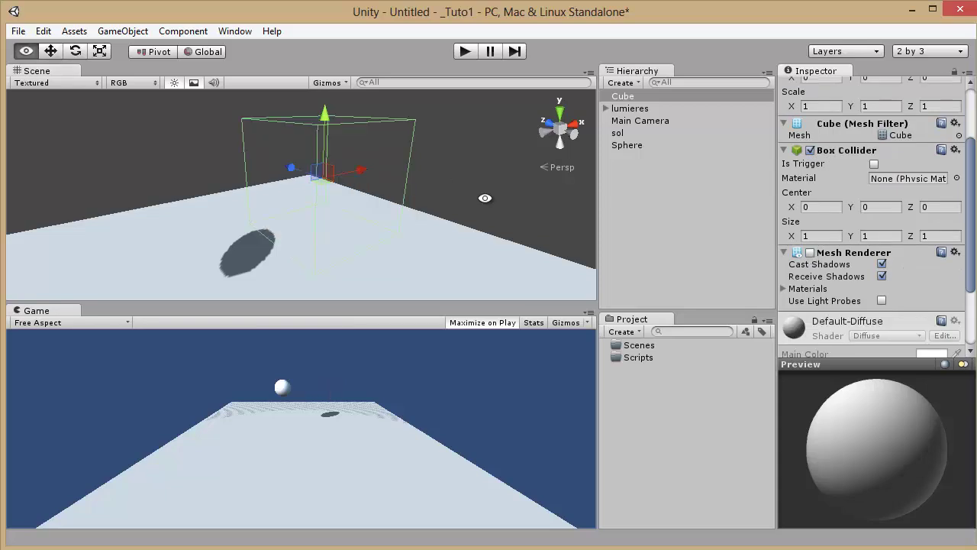
left_click_drag(481, 193, 405, 150, "alt")
left_click(810, 253)
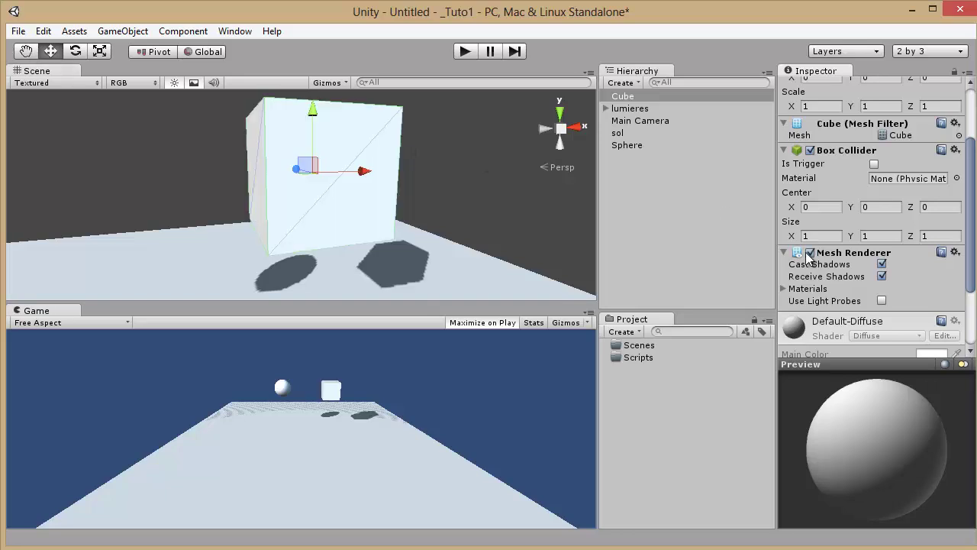
left_click(810, 253)
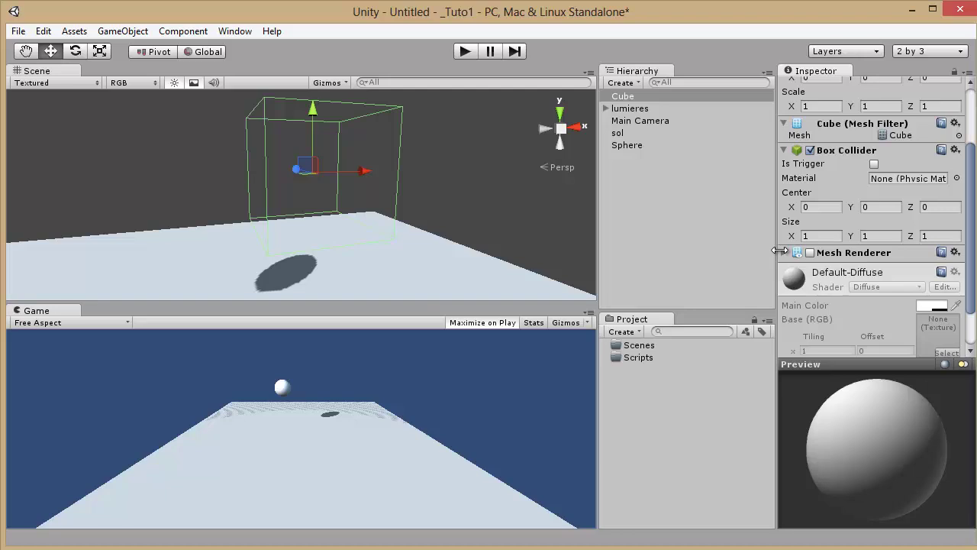
left_click(783, 252)
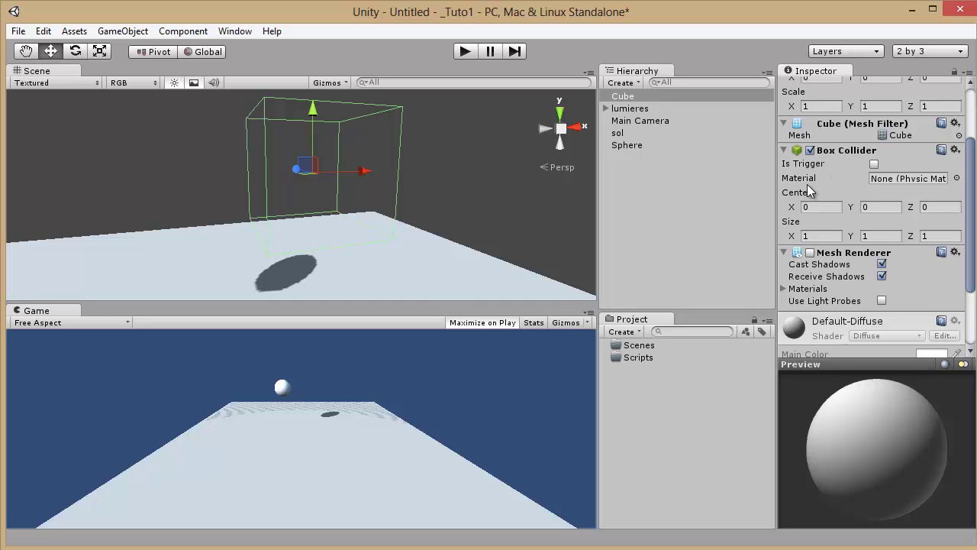
left_click(810, 253)
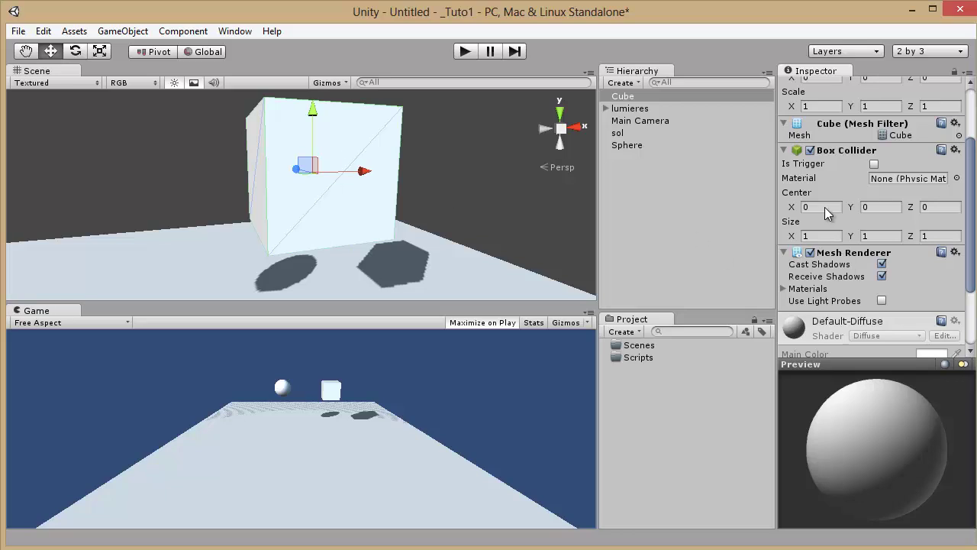
Disable the cube's Box Collider to compare its outline, enable it again and review the cube's remaining components
left_click(810, 150)
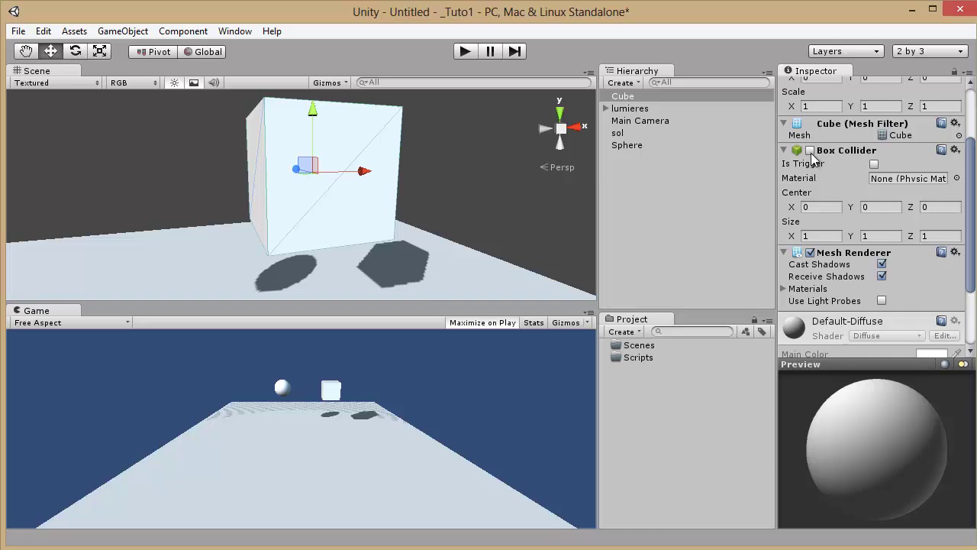
scroll(816, 229, "down", 3)
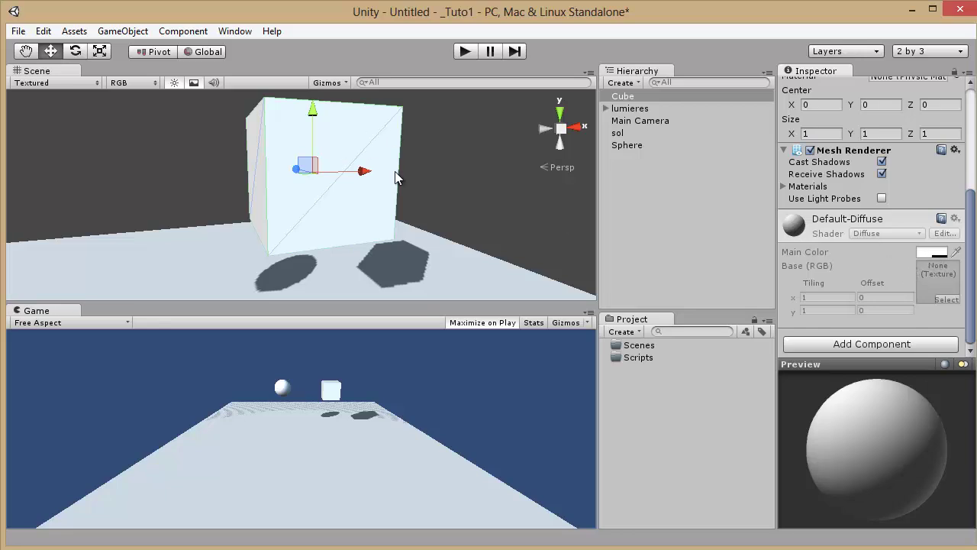
left_click(673, 215)
left_click(633, 97)
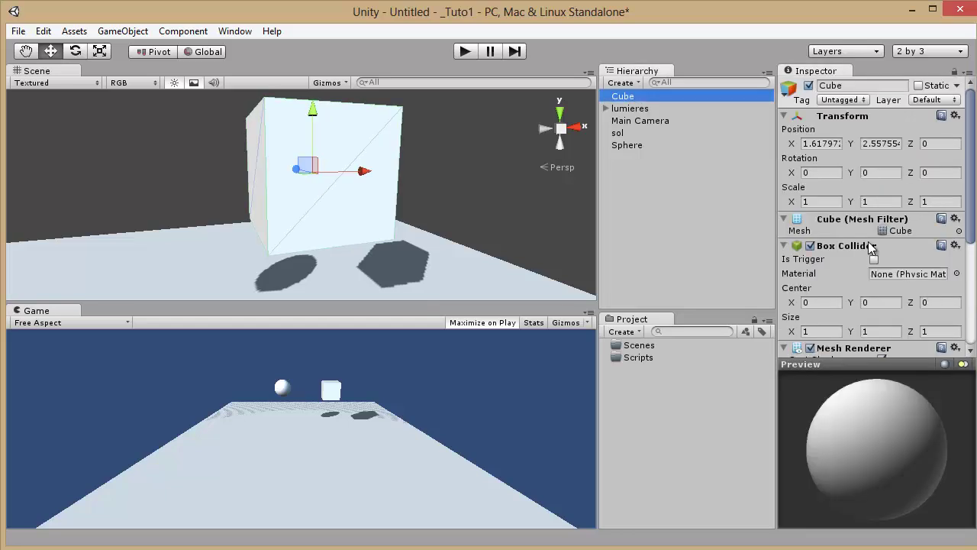
scroll(900, 249, "down", 5)
left_click(930, 253)
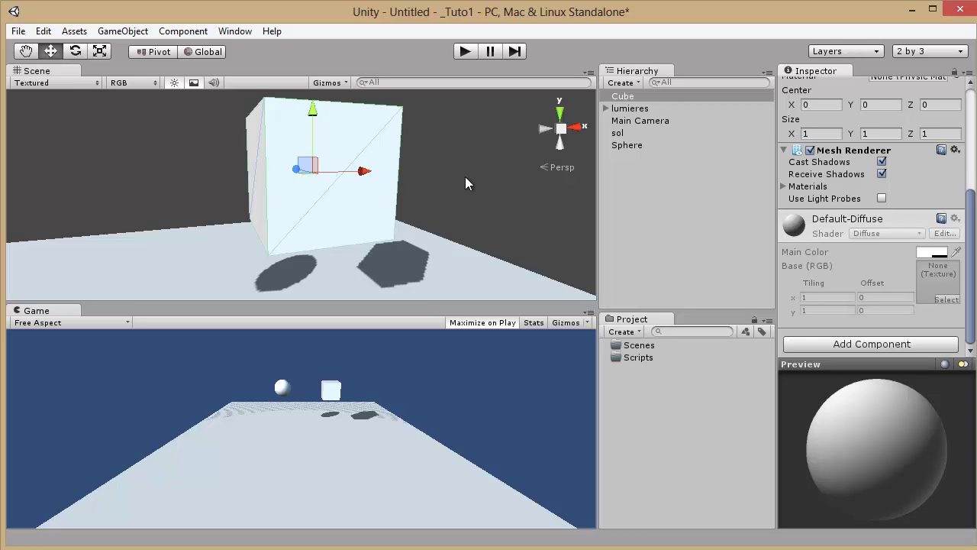
Select and frame the sphere up close, and enlarge the Scene view to show more of it
scroll(463, 184, "down", 8)
left_click(147, 173)
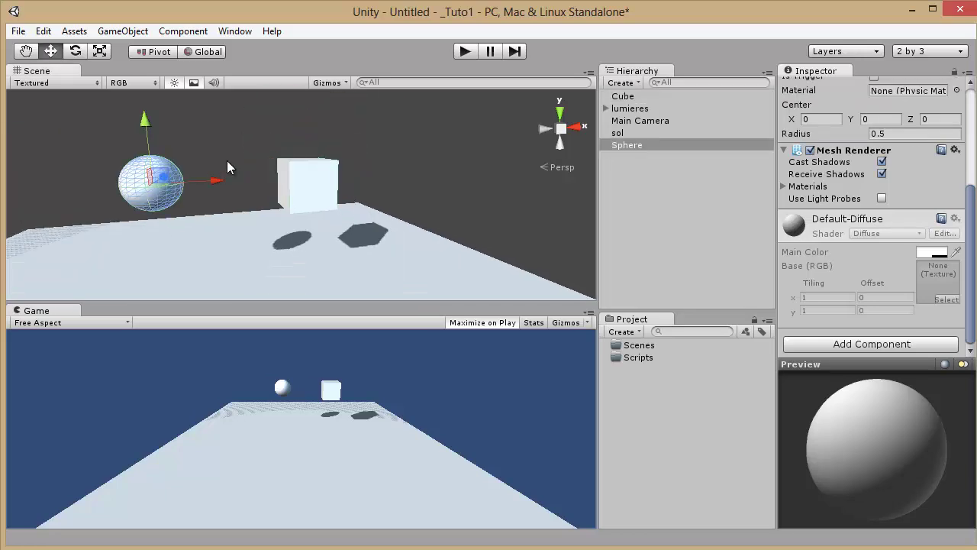
key("f")
scroll(374, 177, "up", 8)
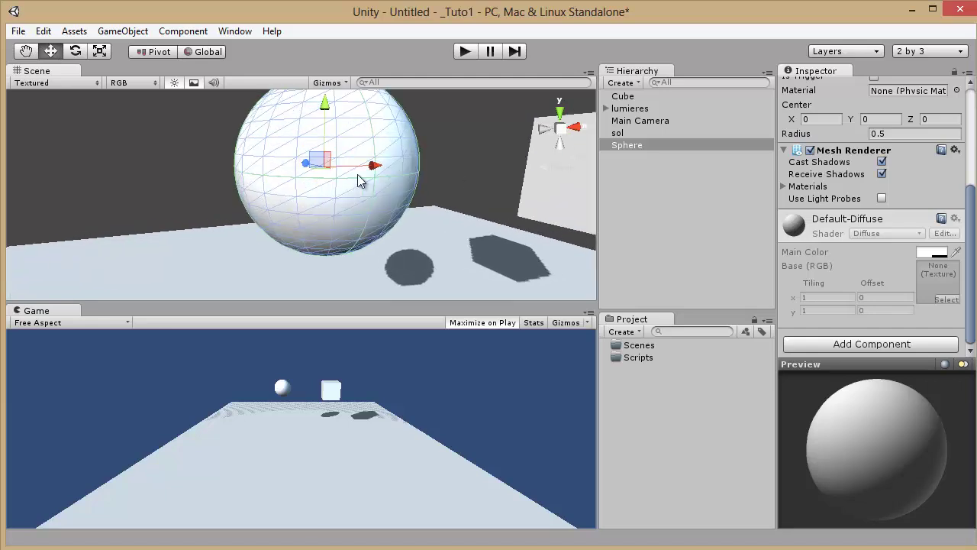
right_click_drag(417, 212, 388, 184)
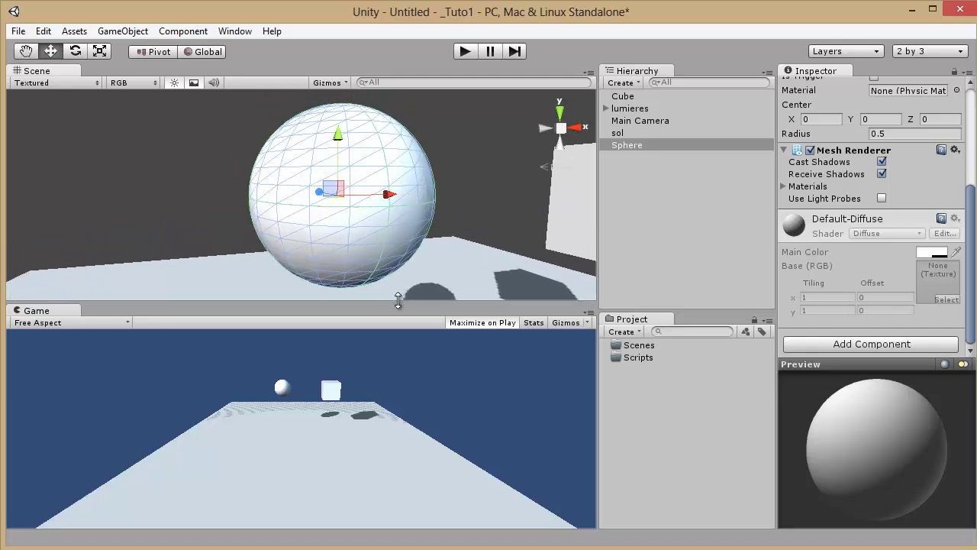
left_click_drag(398, 301, 393, 360)
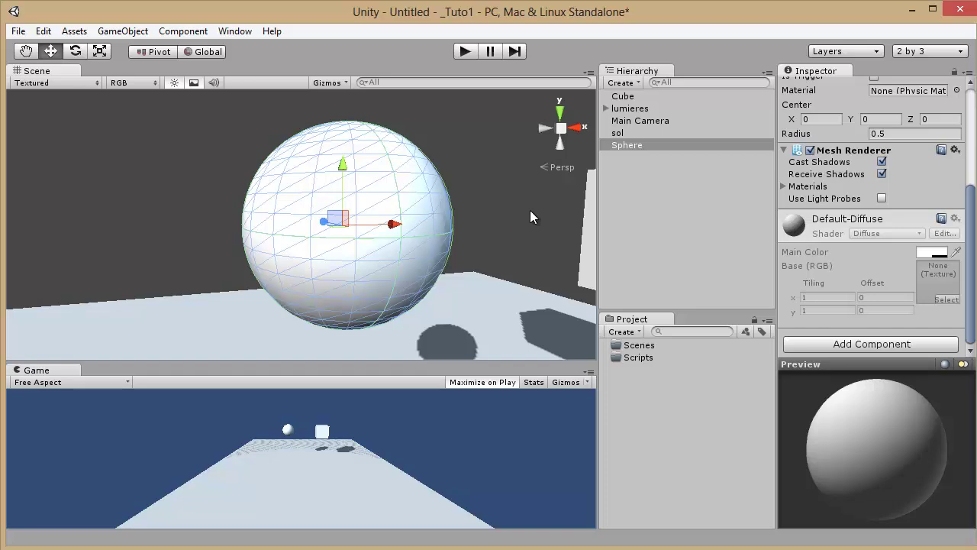
Examine the sphere's Sphere Collider settings and compare them with the cube's Box Collider, ending with the sphere selected
scroll(818, 241, "up", 3)
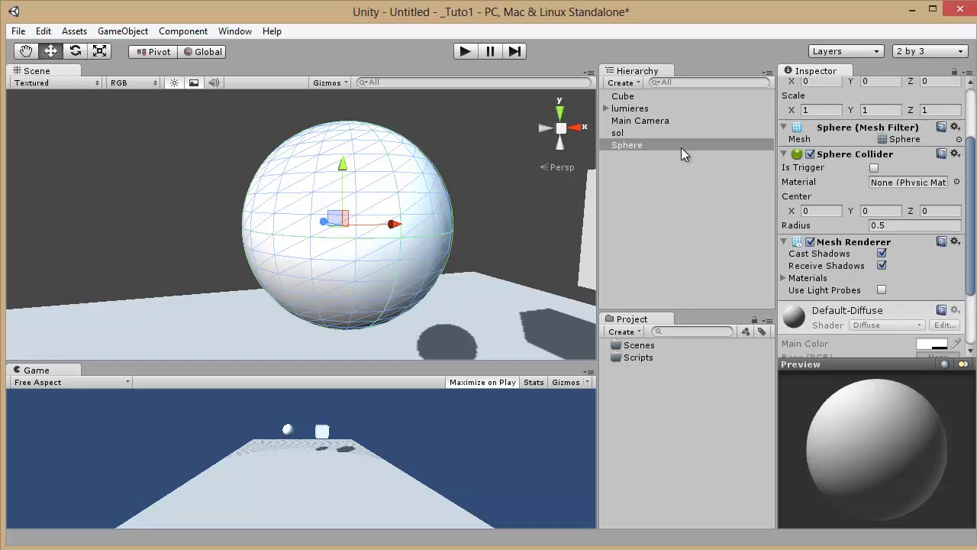
right_click_drag(491, 223, 535, 219)
left_click(535, 218)
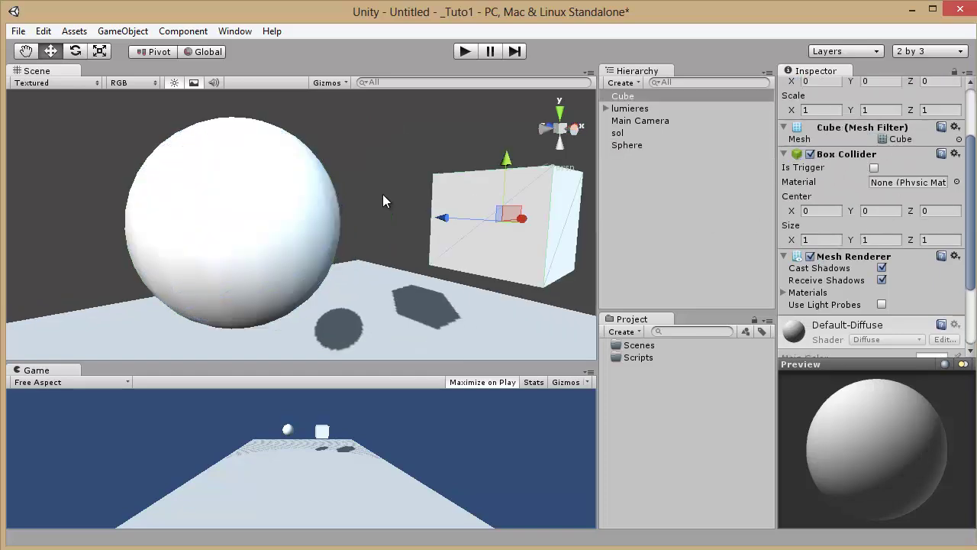
left_click(298, 187)
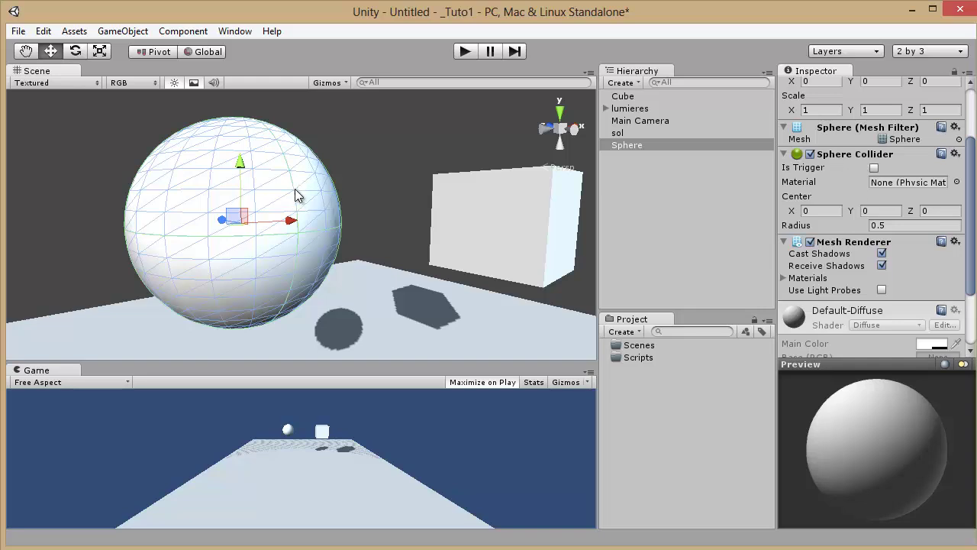
Disable the sphere's Mesh Renderer to examine the bare Sphere Collider outline, and enable it again
left_click(810, 241)
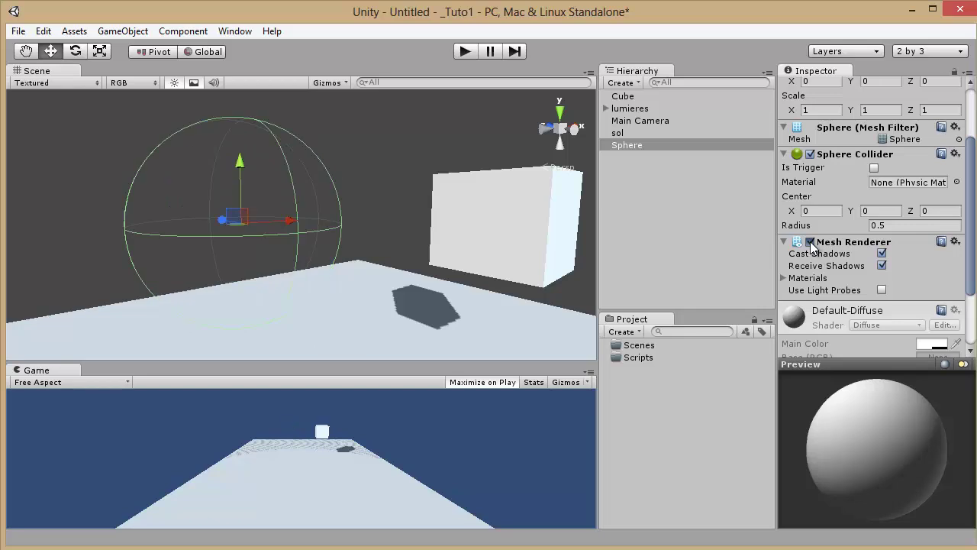
right_click_drag(343, 216, 307, 168)
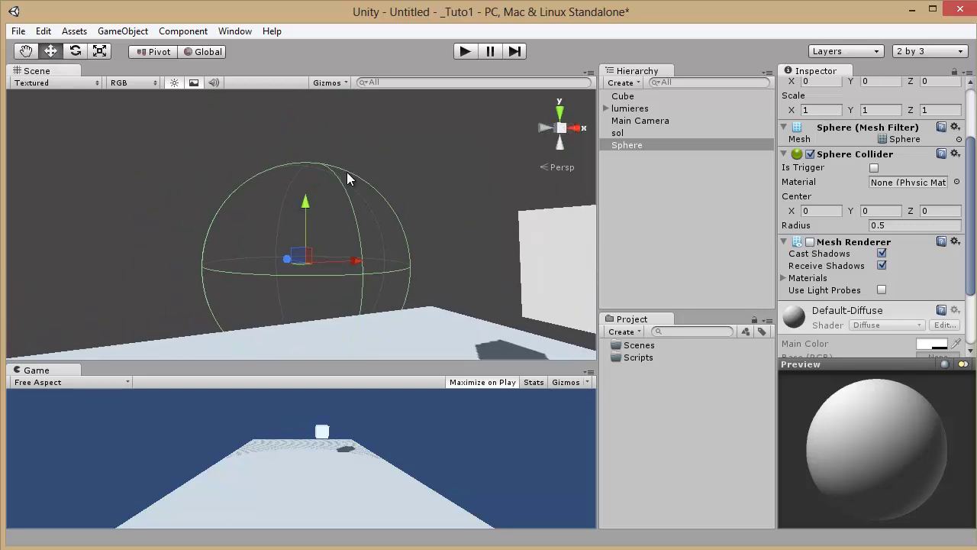
middle_click_drag(367, 143, 350, 112)
right_click_drag(350, 112, 343, 113)
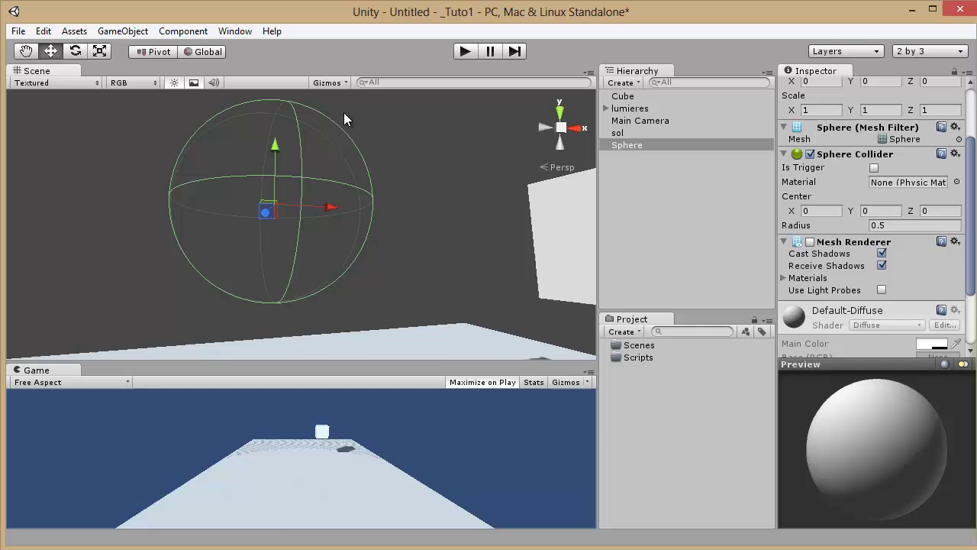
left_click(810, 242)
Add a Rigidbody physics component to the sphere
right_click_drag(513, 221, 558, 291)
scroll(378, 199, "down", 4)
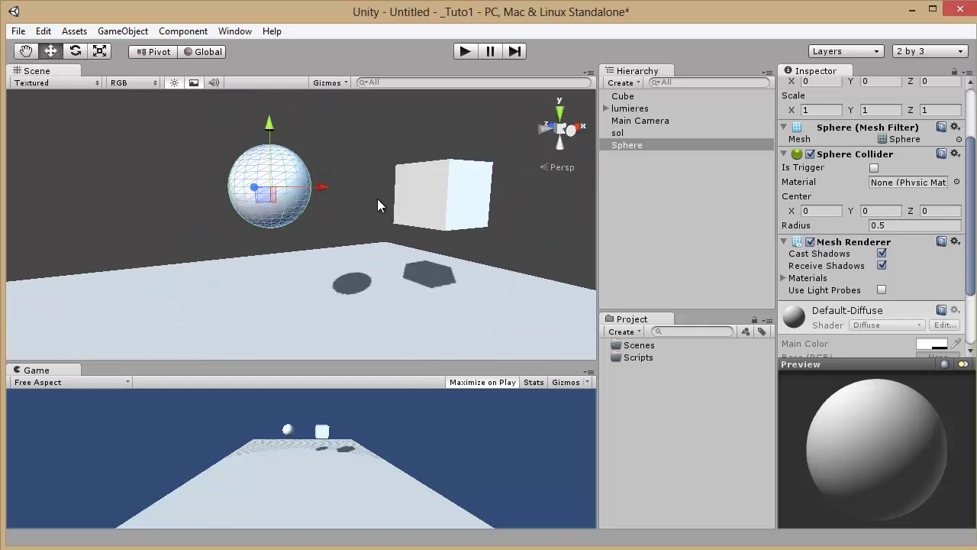
right_click_drag(348, 158, 210, 94)
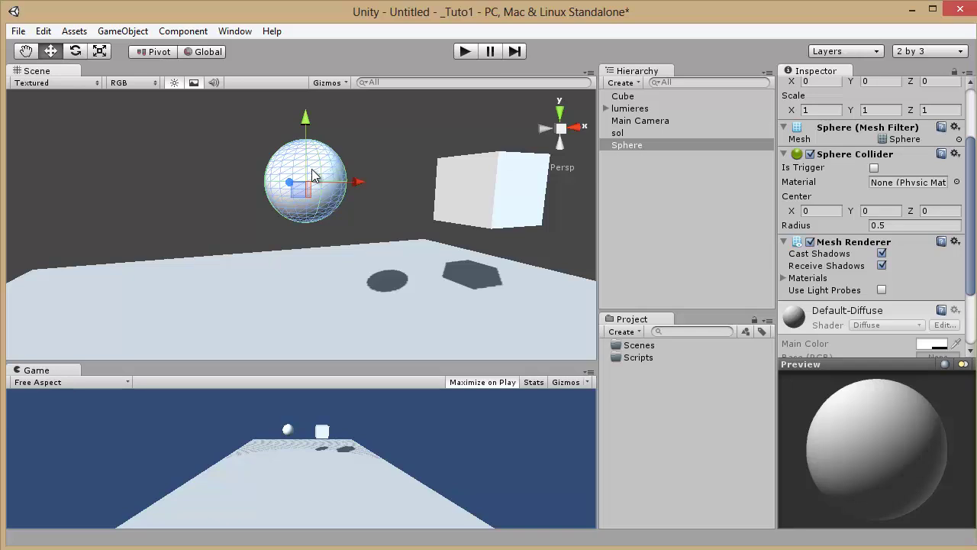
left_click(186, 32)
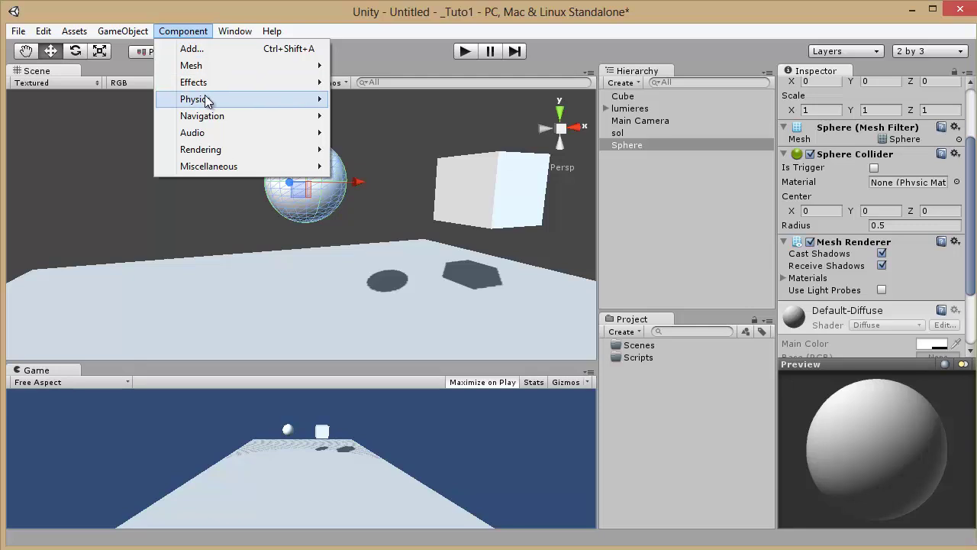
mouse_move(213, 98)
left_click(387, 99)
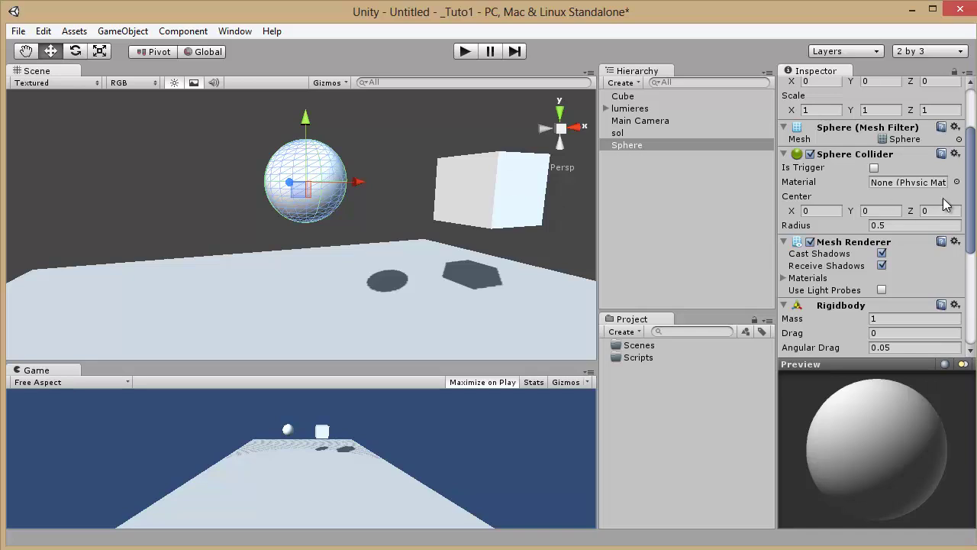
Keep the sphere's Rigidbody mass at 1 and review its drag, gravity, kinematic and constraint settings
left_click_drag(971, 181, 968, 225)
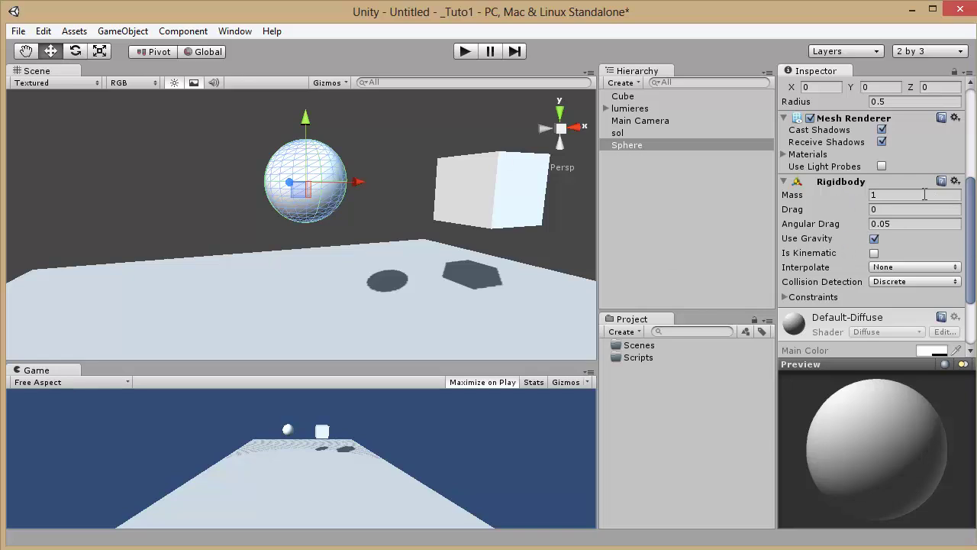
type("1")
mouse_move(800, 197)
left_click_drag(972, 222, 975, 233)
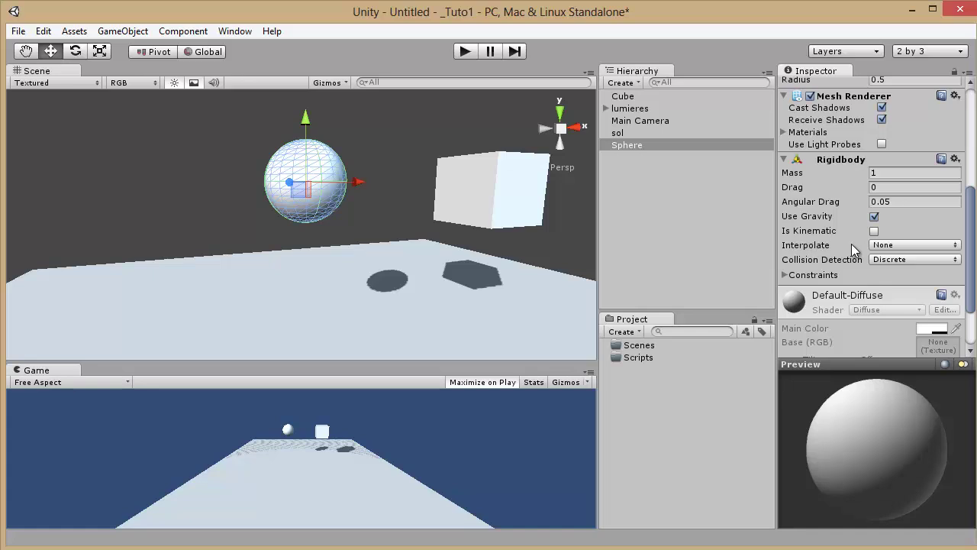
Preview the sphere's fall under gravity in Play mode and return to editing
scroll(443, 214, "down", 3)
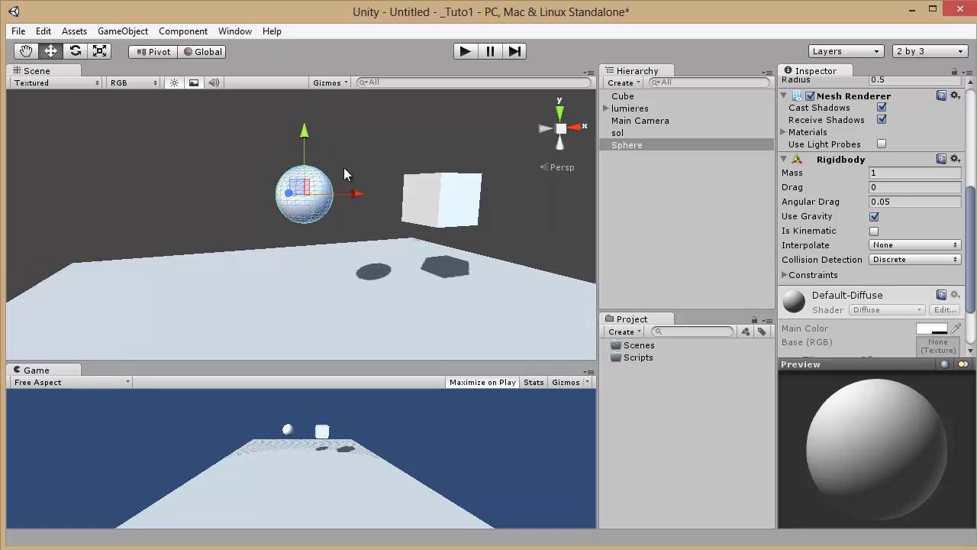
scroll(397, 162, "down", 3)
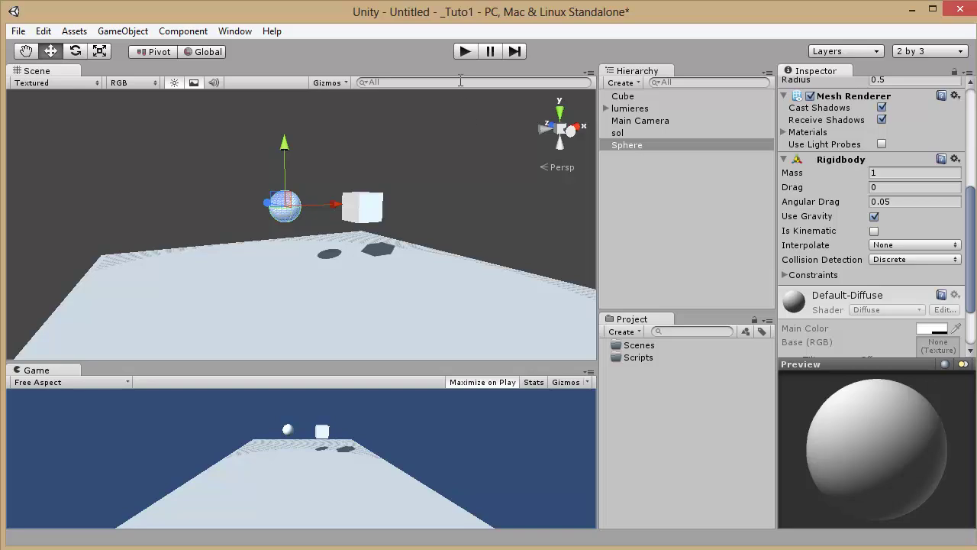
left_click(465, 52)
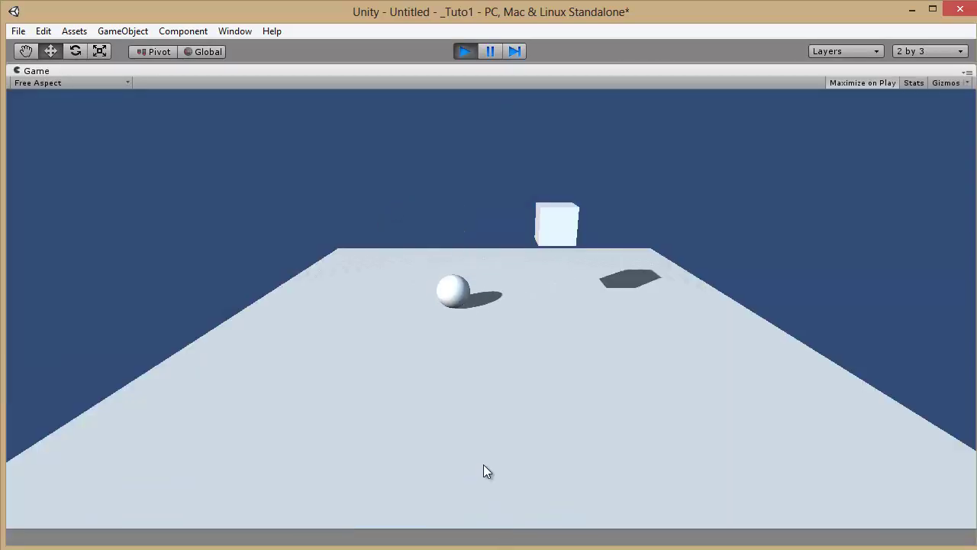
left_click(464, 55)
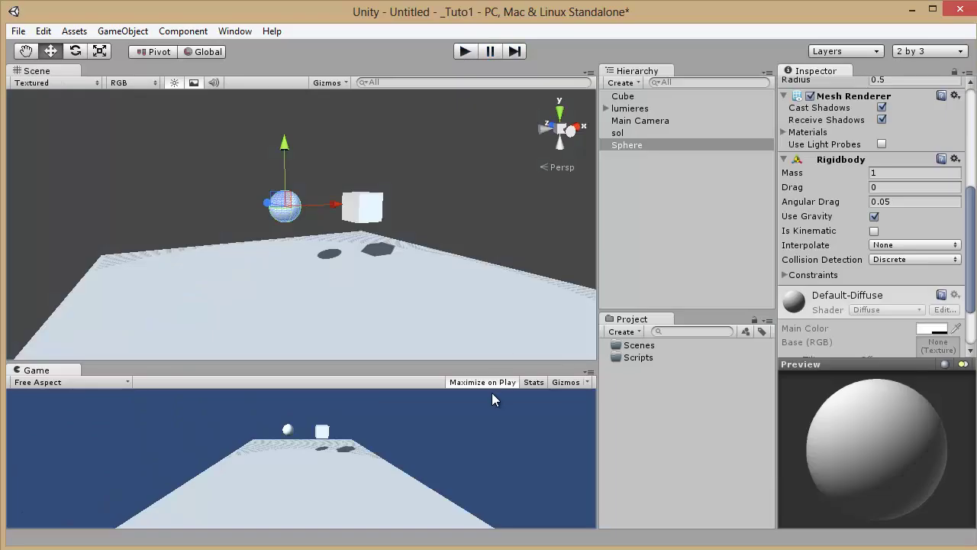
Run the scene with Maximize on Play turned off and lift the sphere repeatedly to test its fall
left_click(463, 53)
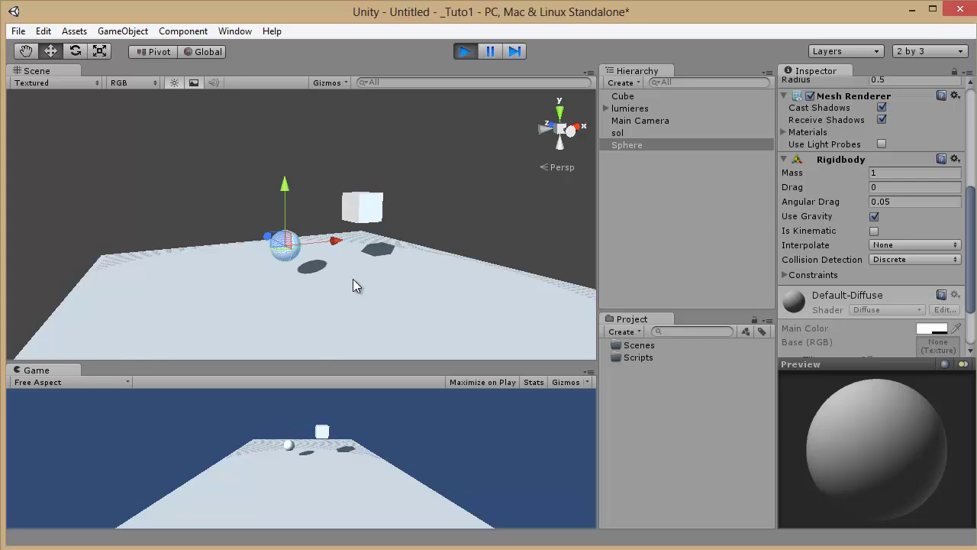
left_click_drag(283, 214, 292, 92)
left_click_drag(286, 200, 281, 86)
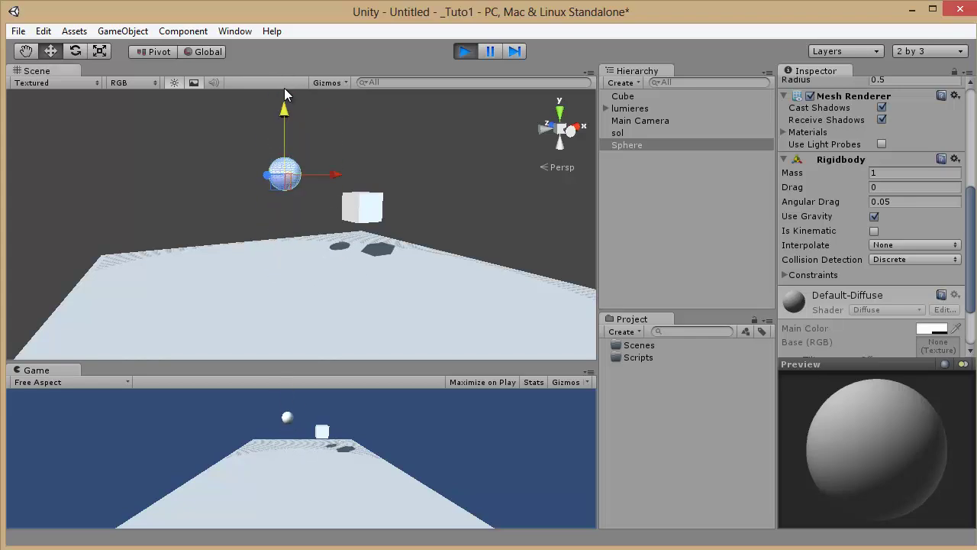
Raise the cube higher above the ground while the scene plays and add a Rigidbody to it
left_click(371, 208)
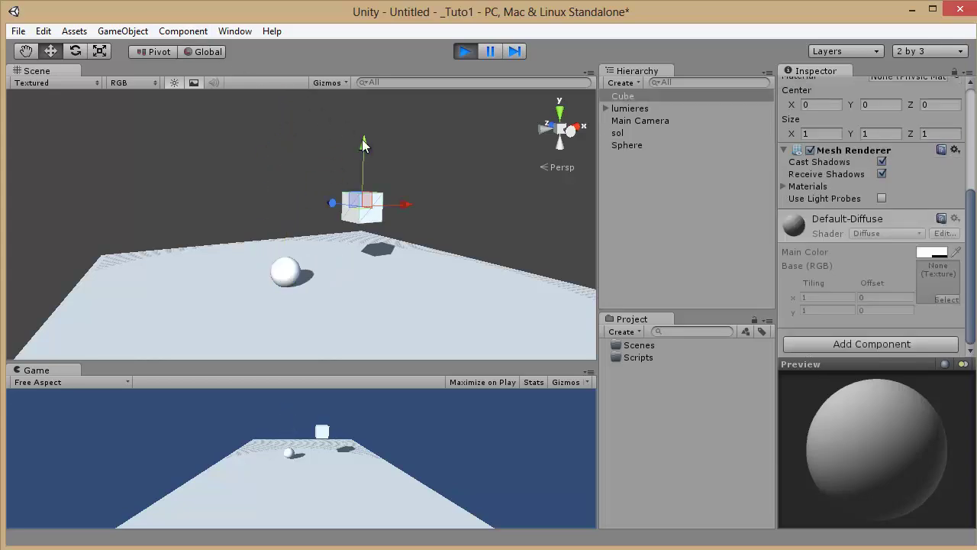
left_click_drag(362, 139, 258, 72)
left_click(181, 35)
mouse_move(313, 97)
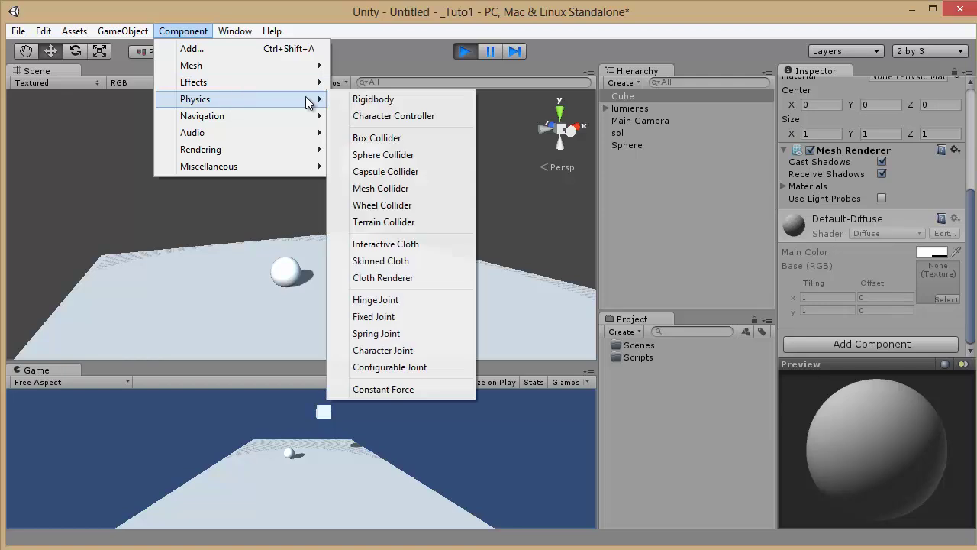
left_click(370, 98)
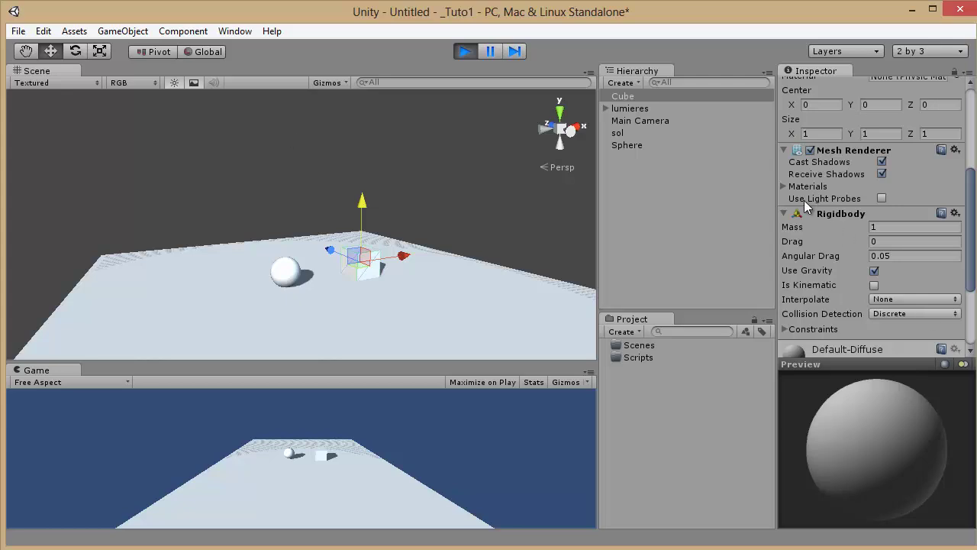
Remove the Rigidbody from the cube and lift the cube back into the air
right_click(825, 216)
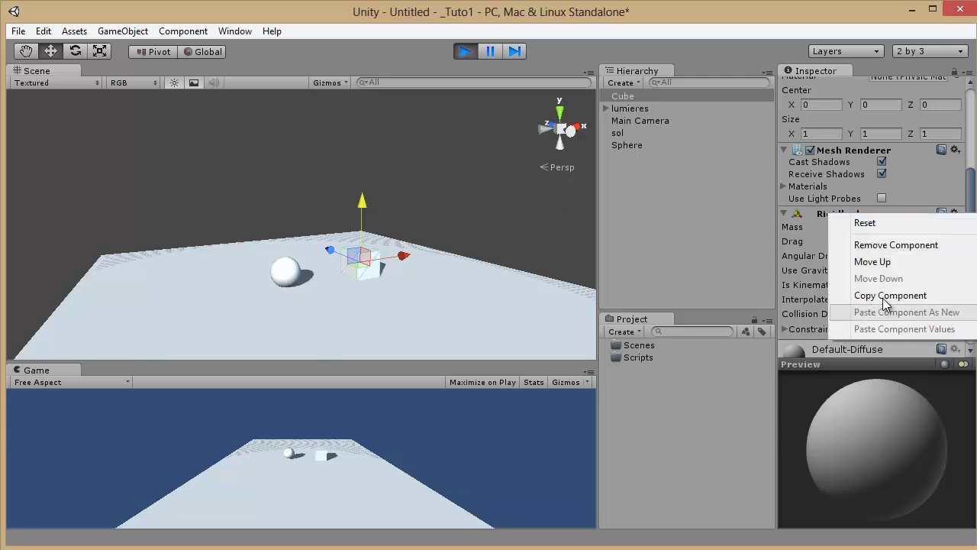
left_click(878, 245)
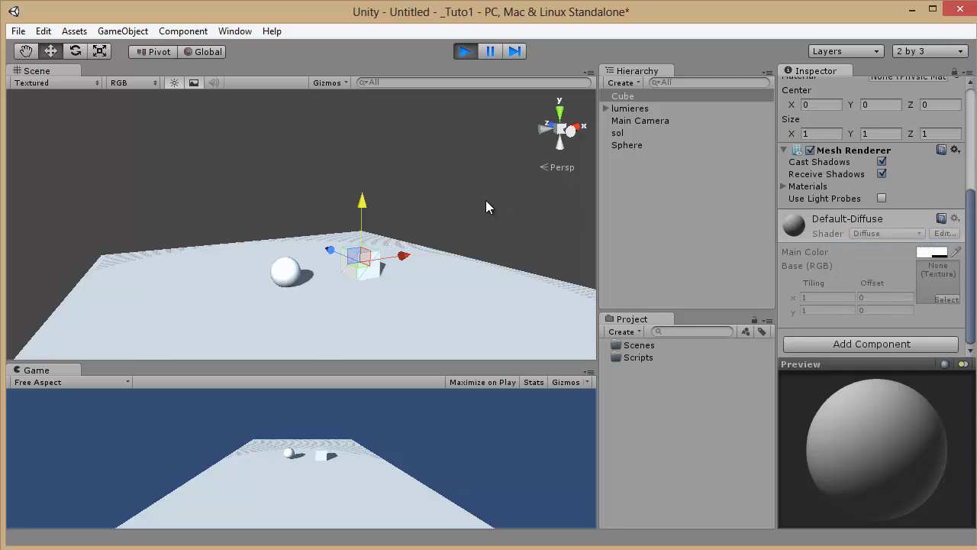
left_click_drag(361, 198, 351, 117)
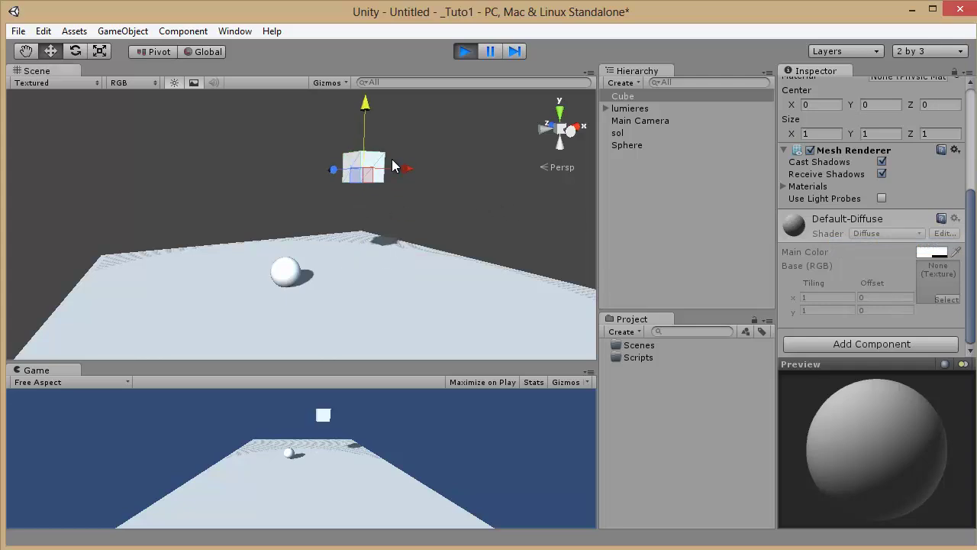
Disable the cube's Box Collider and add a Rigidbody to it to test its fall through the ground
scroll(863, 235, "up", 2)
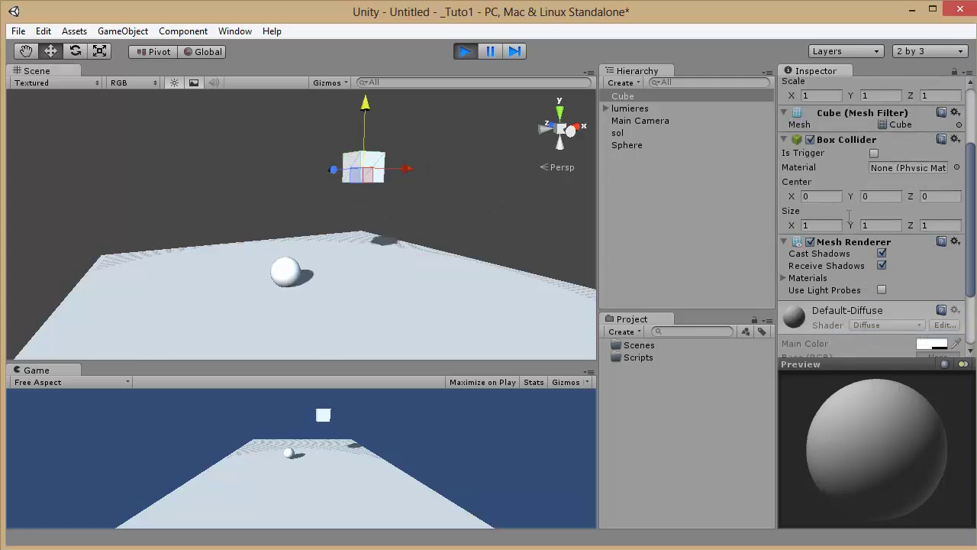
left_click(810, 141)
left_click(185, 31)
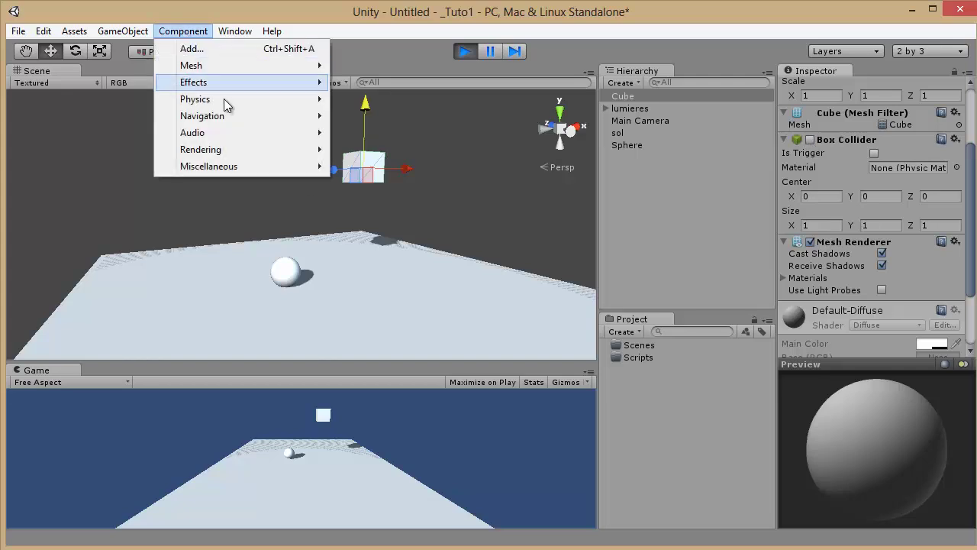
mouse_move(220, 100)
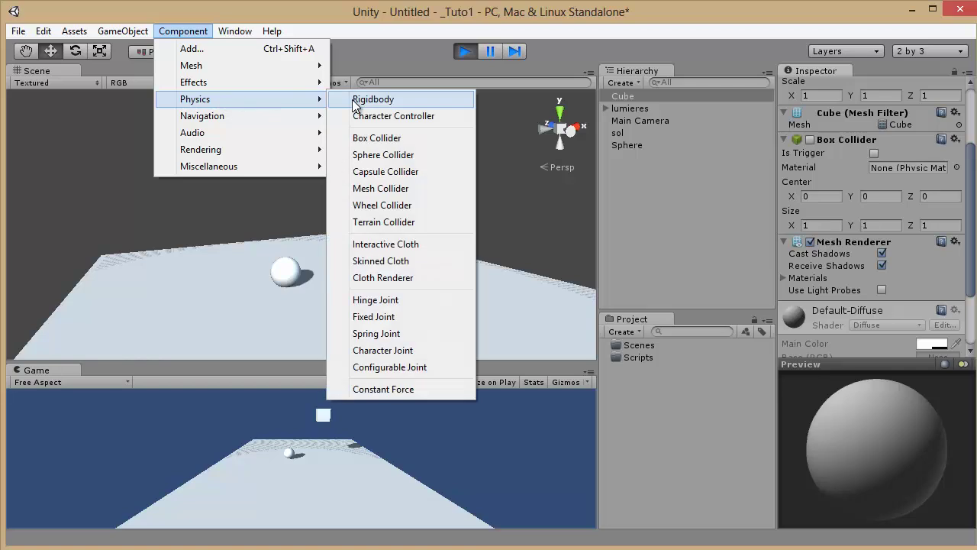
left_click(379, 101)
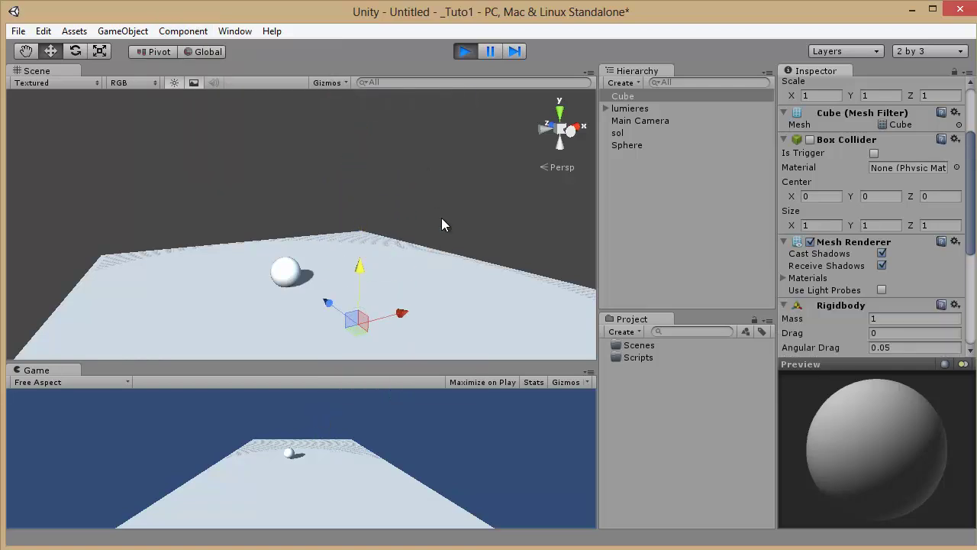
left_click_drag(442, 220, 327, 313, "alt")
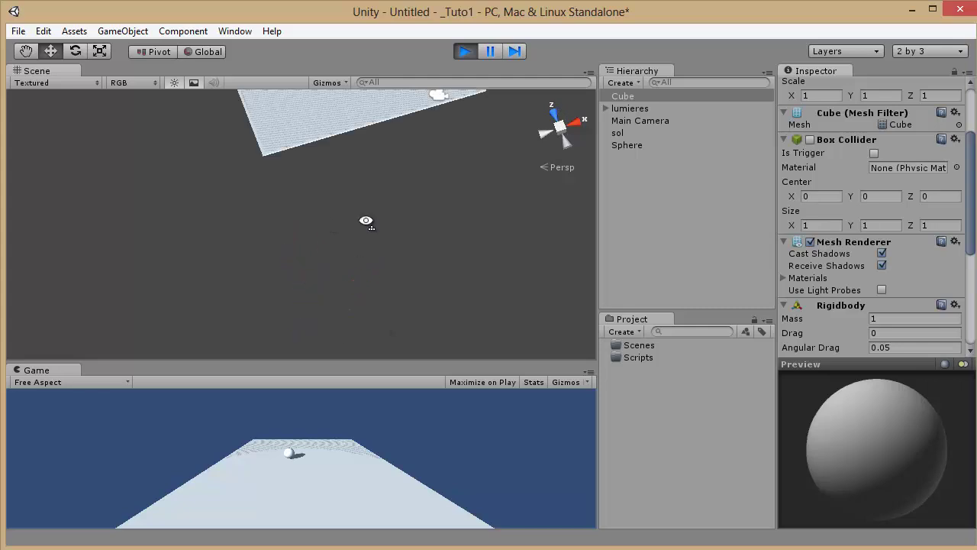
right_click_drag(366, 219, 405, 504)
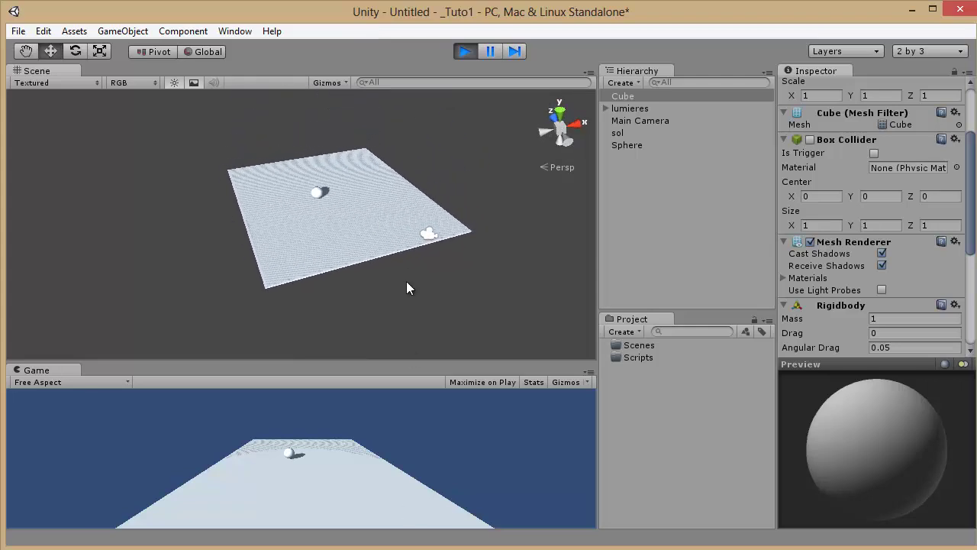
Disable the sphere's Sphere Collider to test its fall, and leave Play mode
right_click_drag(407, 284, 429, 147)
key("w")
scroll(397, 233, "up", 4)
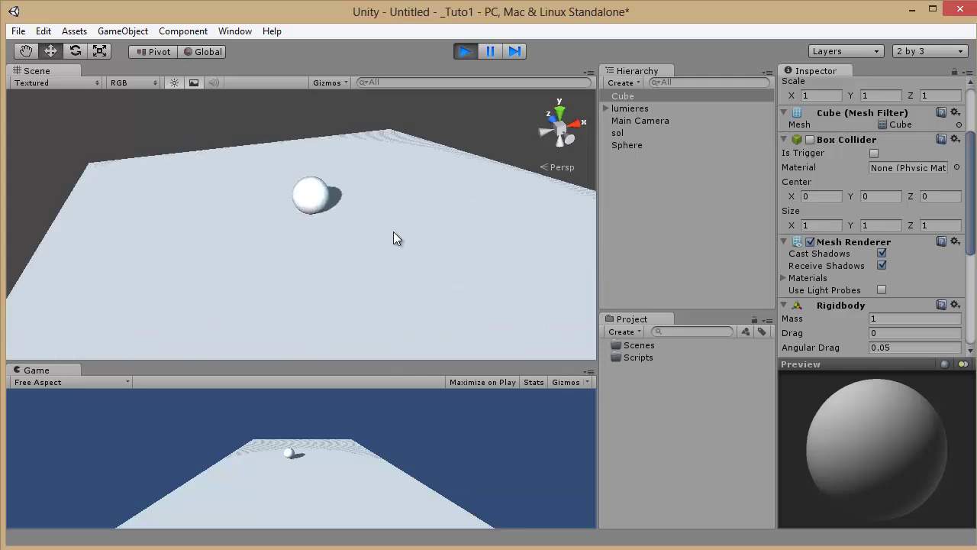
left_click(332, 199)
key("f")
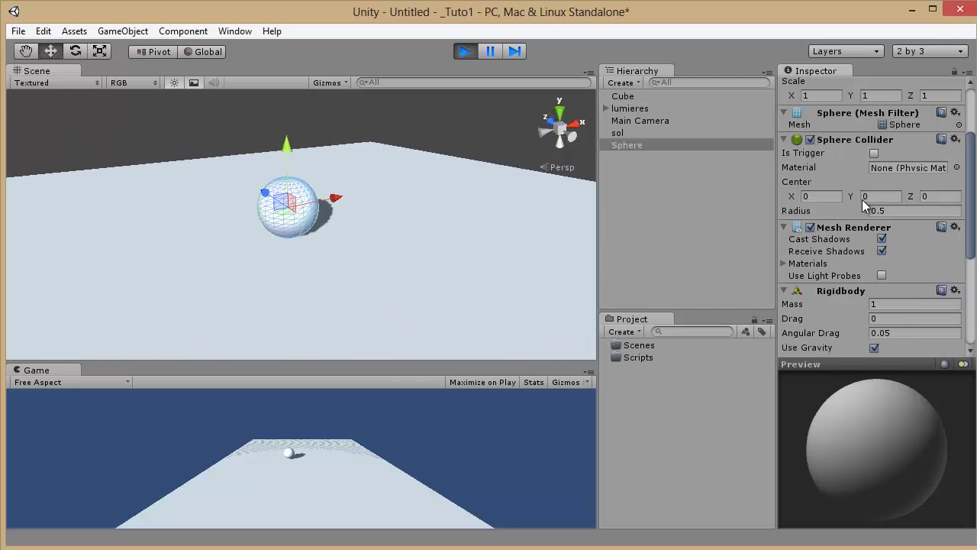
left_click(810, 140)
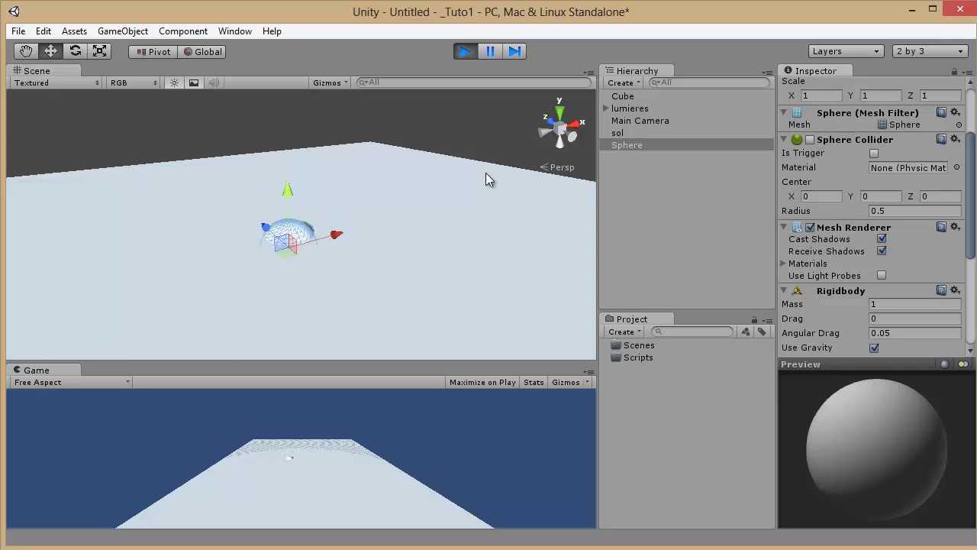
right_click_drag(355, 255, 348, 206)
left_click(465, 52)
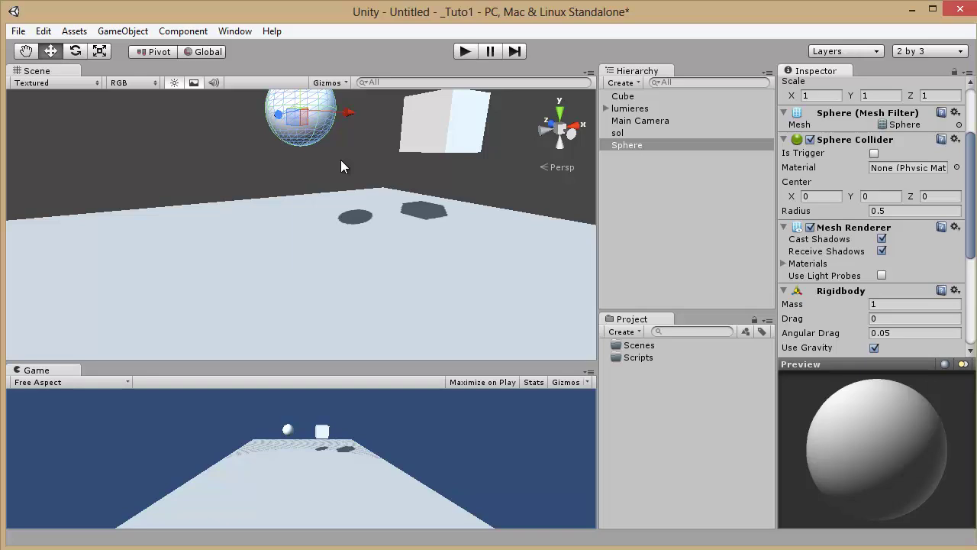
Review the components of the cube and the sphere, including the sphere's Rigidbody settings
scroll(327, 230, "down", 3)
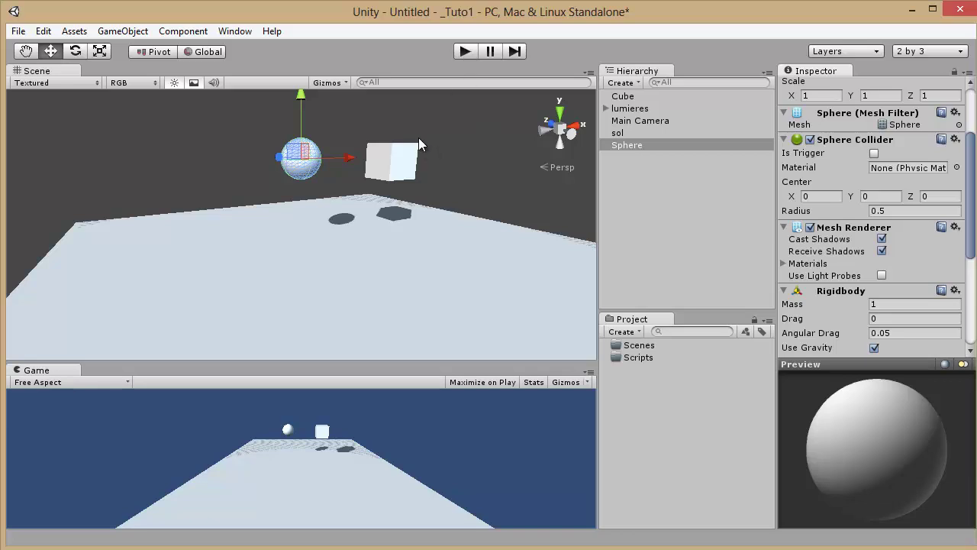
left_click(395, 154)
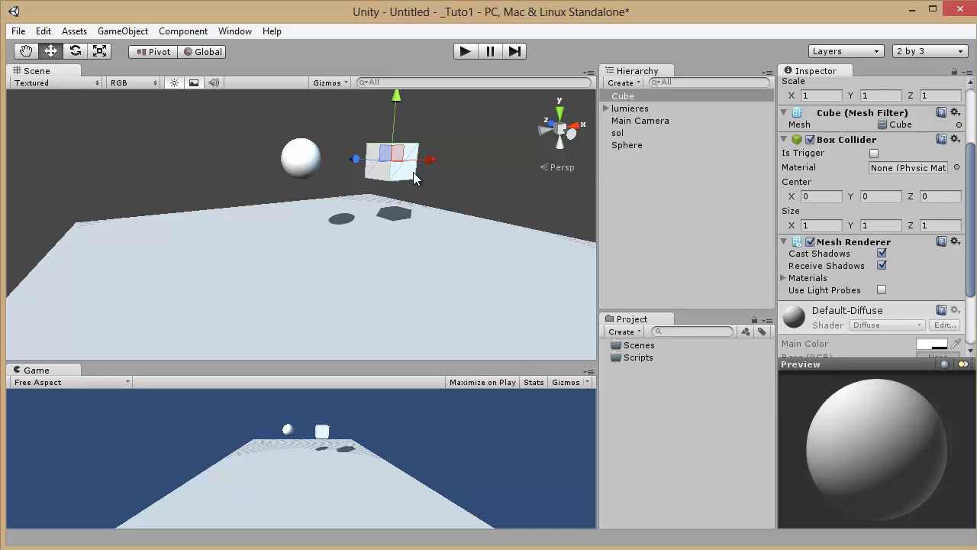
left_click_drag(970, 212, 966, 178)
left_click(304, 157)
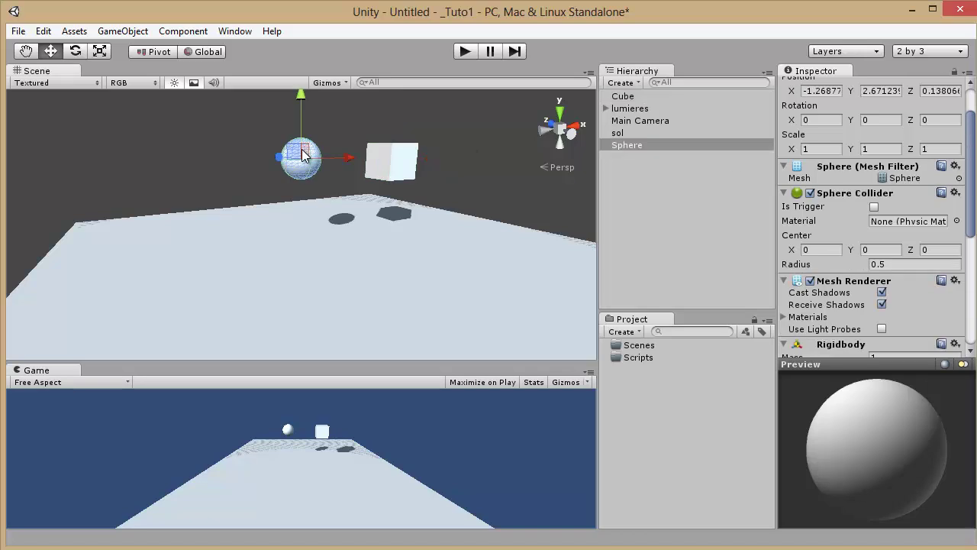
left_click_drag(970, 188, 962, 247)
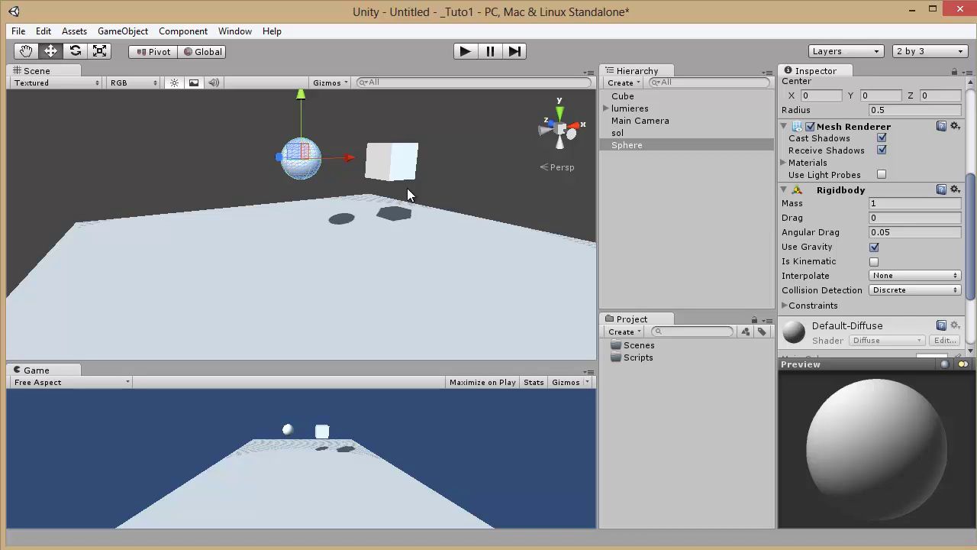
Move the sphere along the X axis, farther away from the cube
right_click_drag(429, 218, 444, 175)
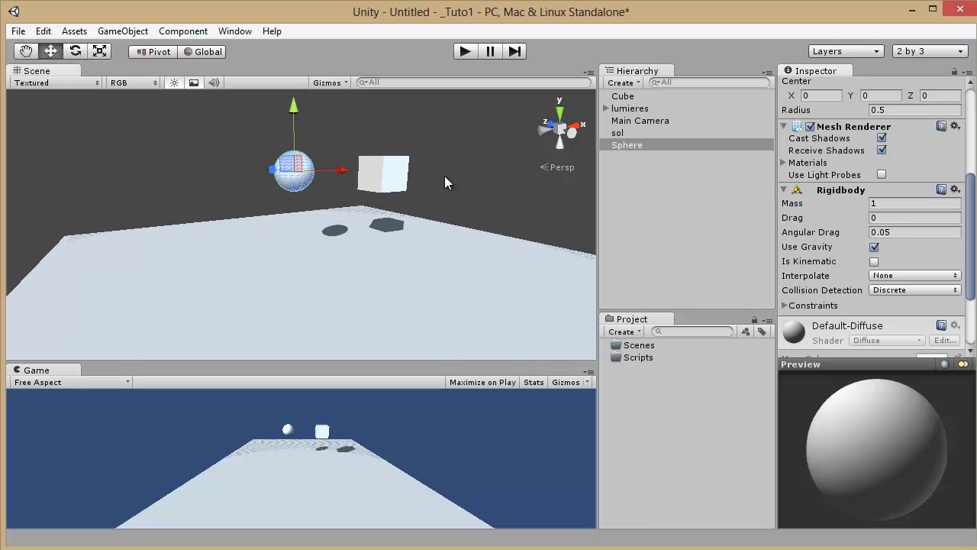
middle_click_drag(444, 175, 385, 210)
right_click_drag(449, 219, 421, 191)
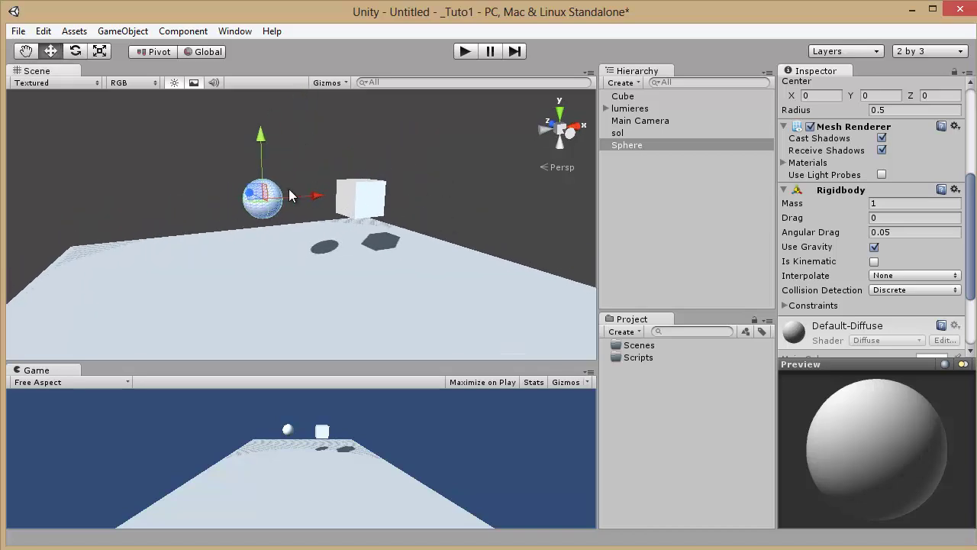
left_click_drag(312, 200, 266, 207)
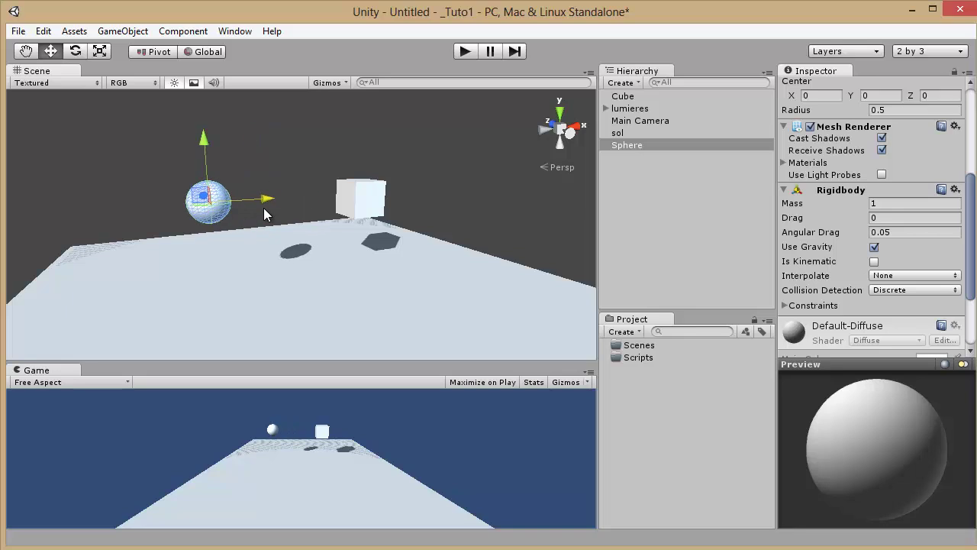
Run the scene to compare the sphere and the cube, stop playback and select the sphere
left_click(465, 51)
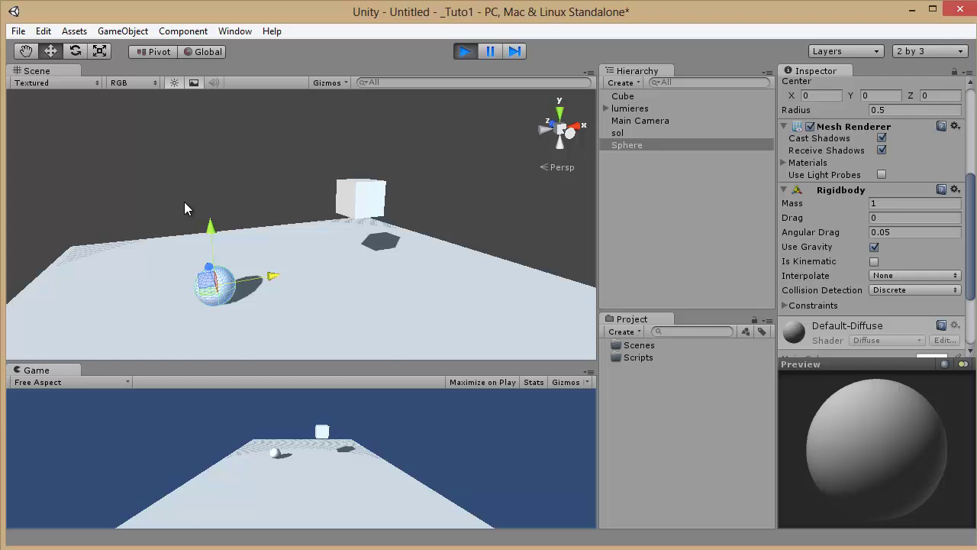
left_click(360, 205)
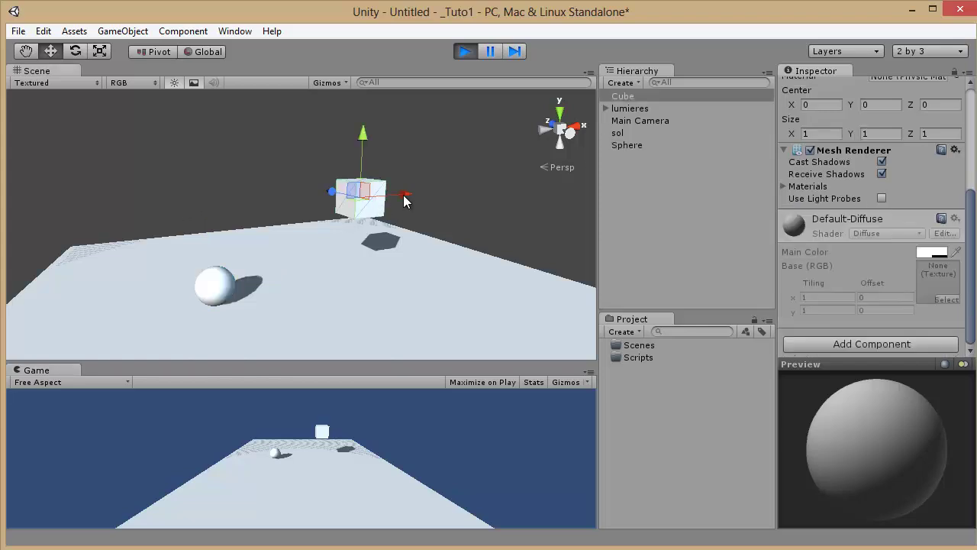
left_click(466, 51)
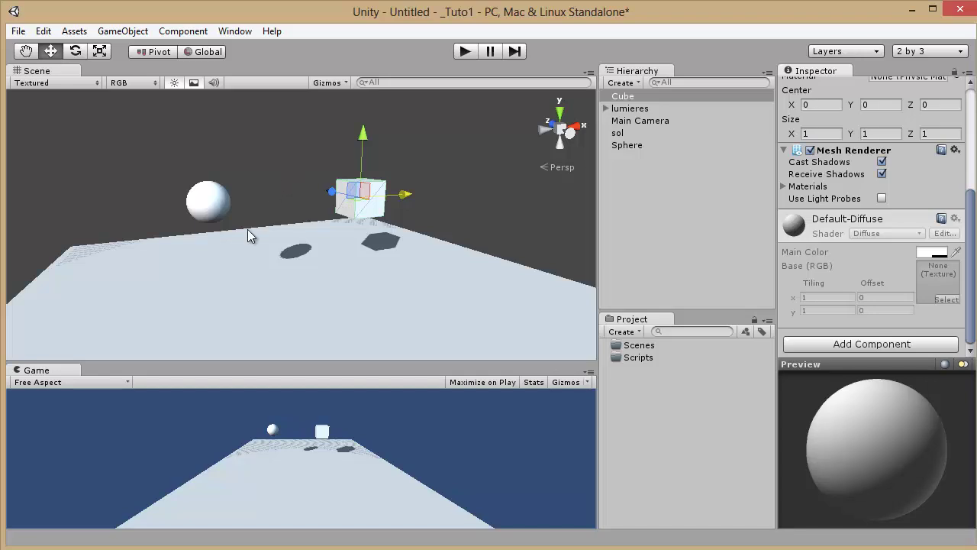
left_click(213, 208)
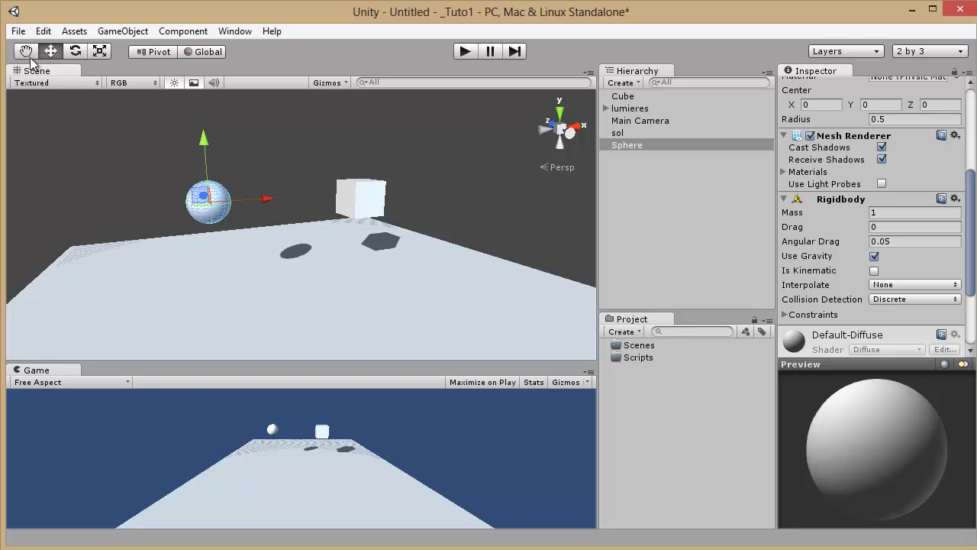
Save the scene as Tuto in the project's Scenes folder
left_click(18, 30)
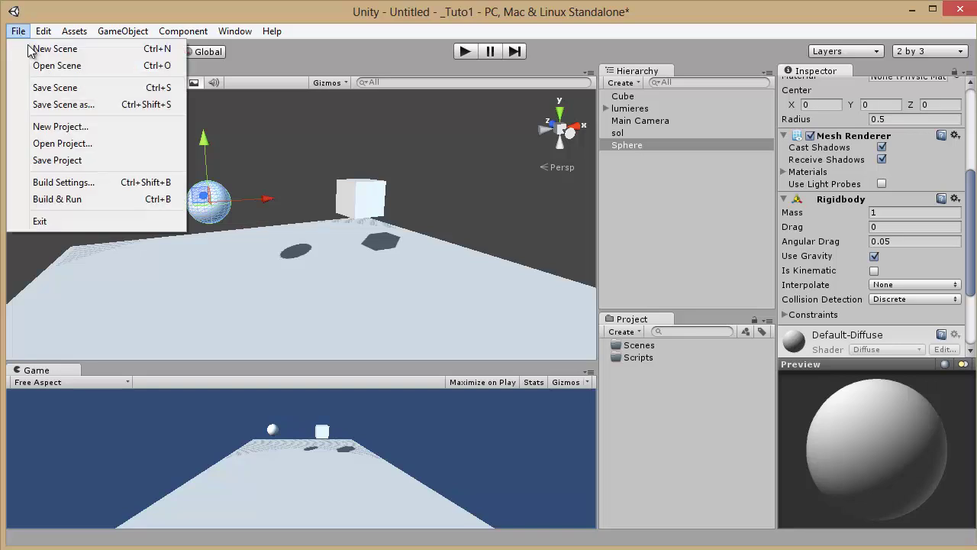
left_click(61, 88)
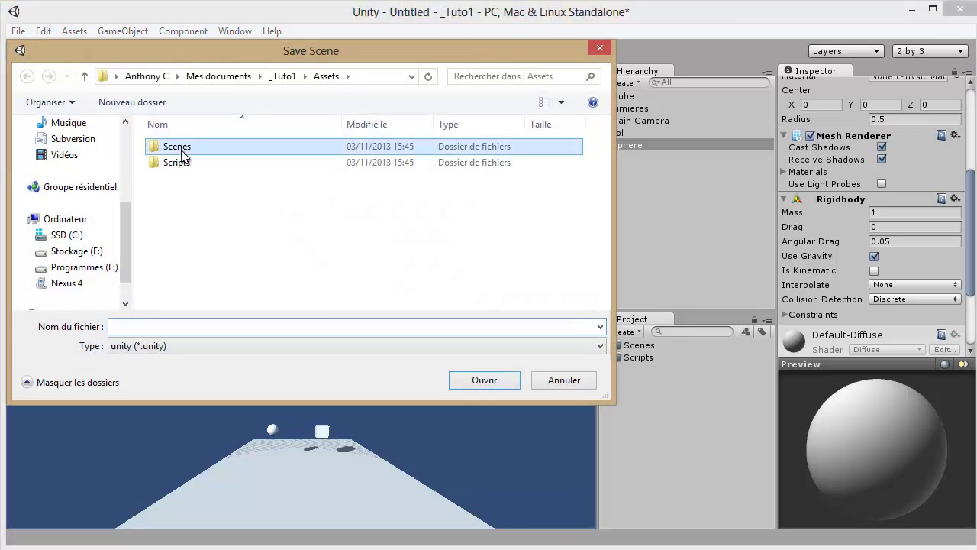
double_click(180, 148)
left_click(140, 327)
type("Tuto")
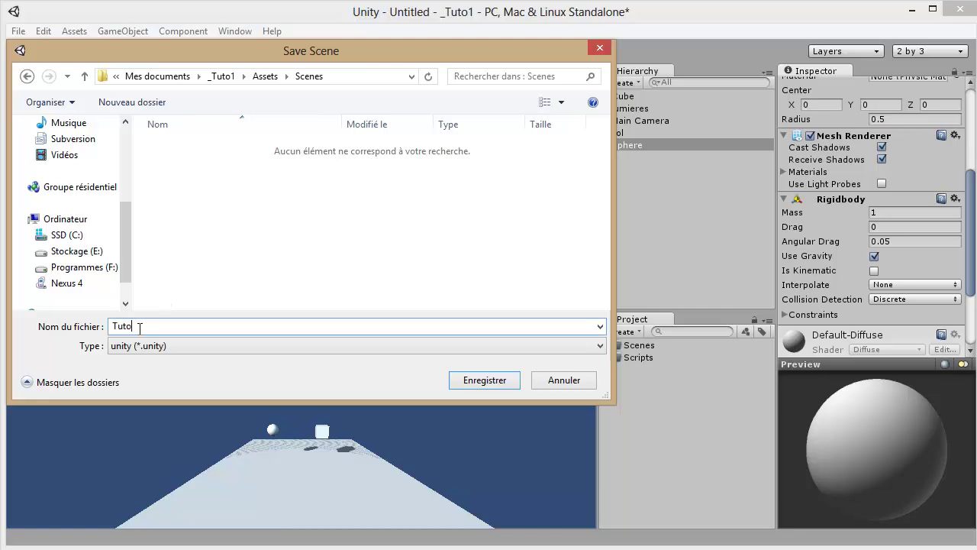
key("Return")
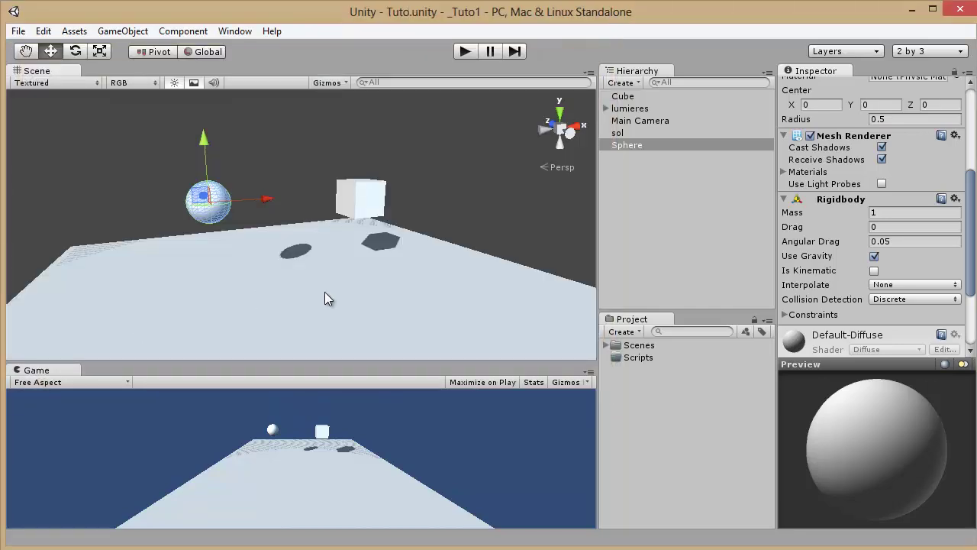
Expand the project's Scenes folder and select the Tuto scene asset
left_click(652, 392)
left_click(606, 345)
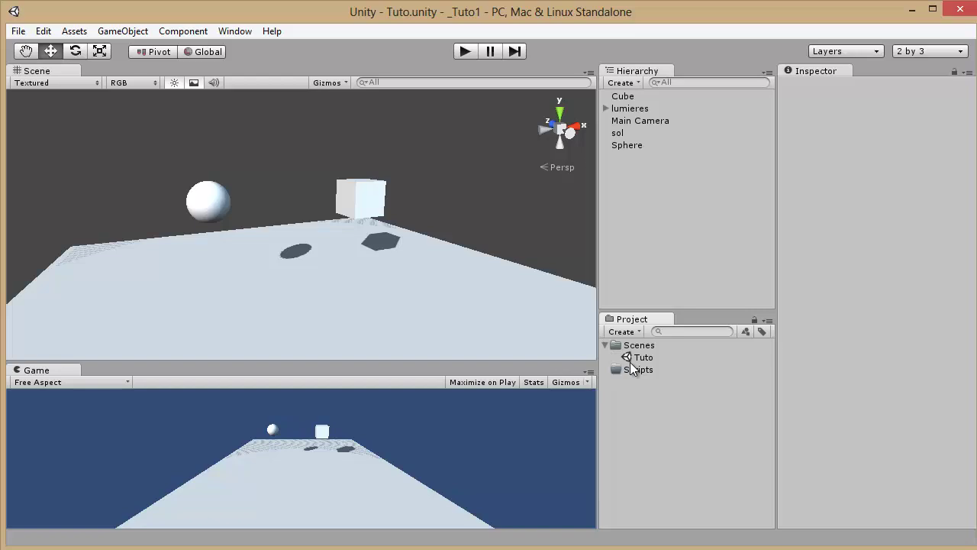
left_click(639, 359)
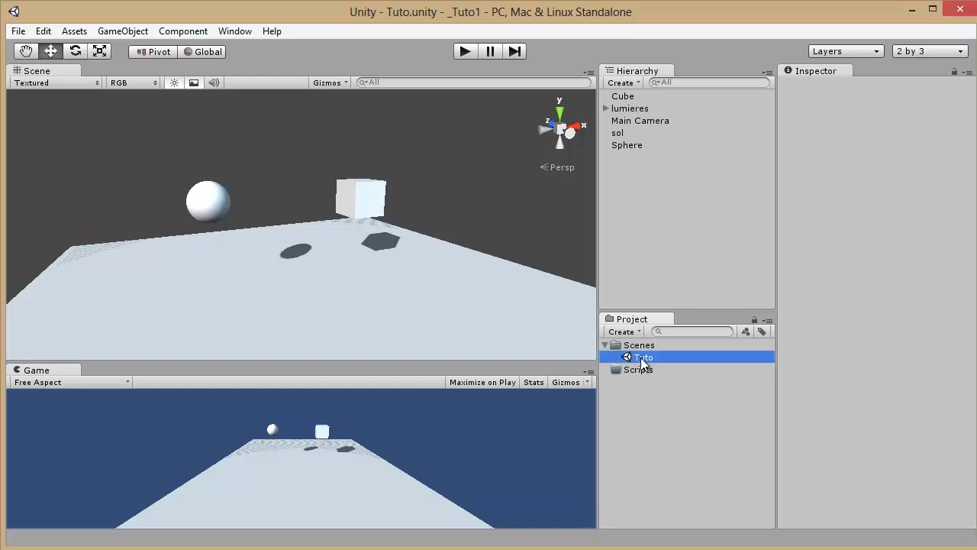
Create a new empty scene and reopen the Tuto scene from the project's Scenes folder
left_click(16, 32)
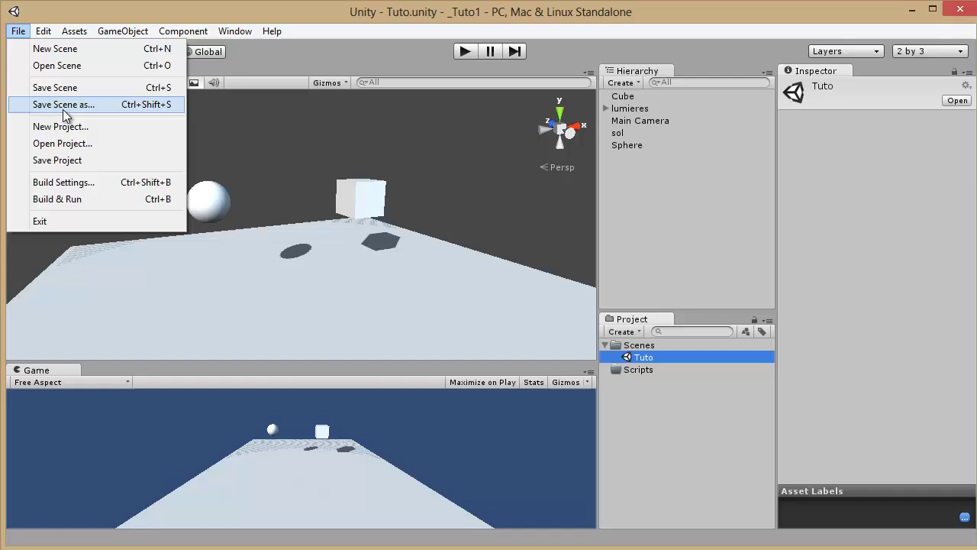
left_click(63, 50)
right_click_drag(304, 265, 296, 265)
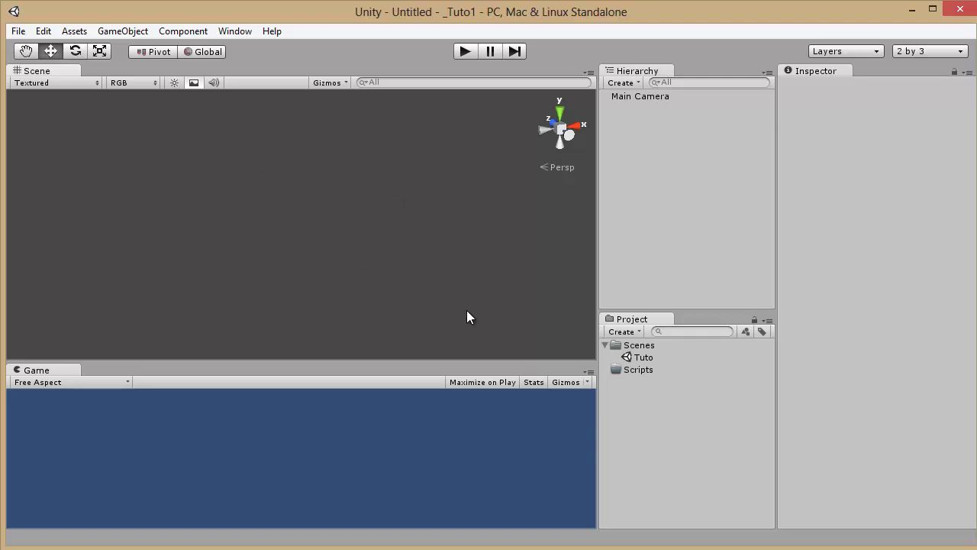
double_click(627, 357)
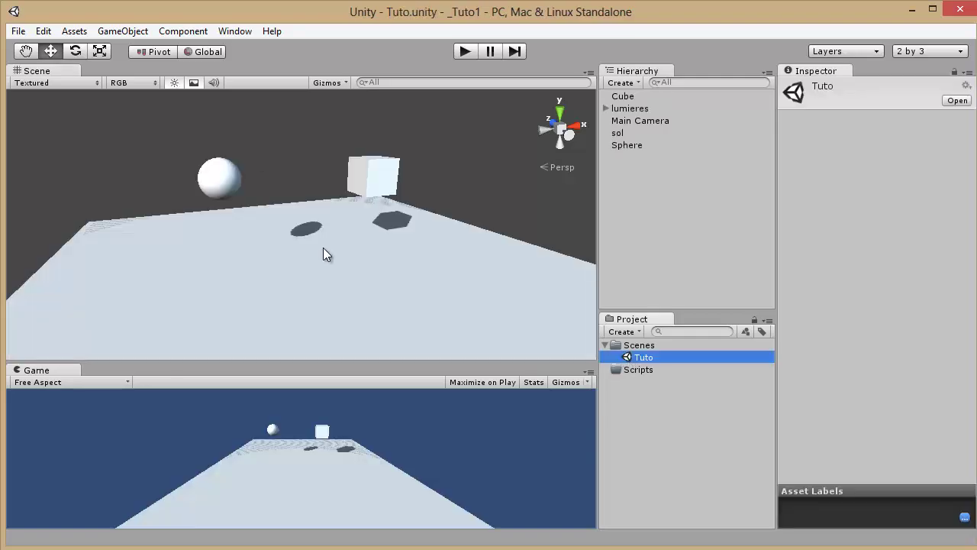
scroll(346, 276, "down", 6)
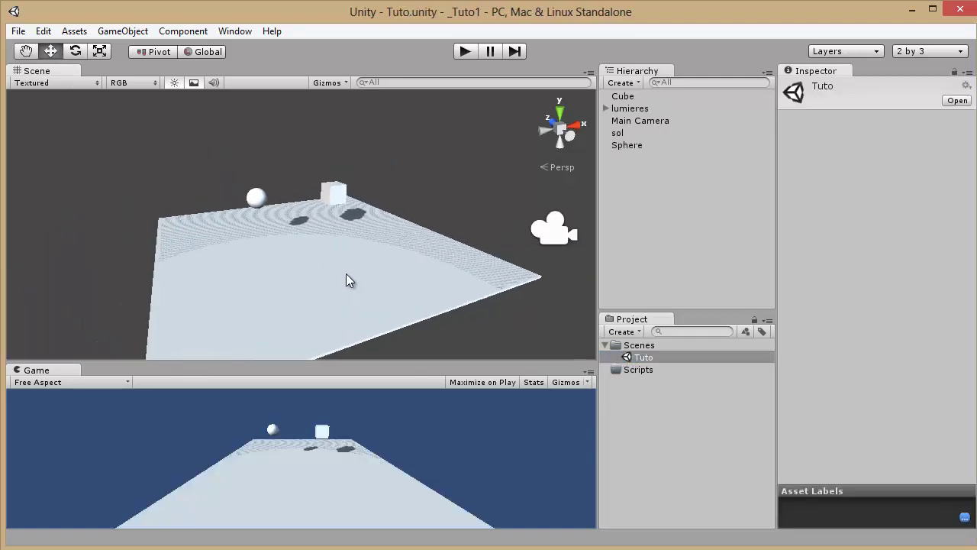
scroll(345, 274, "up", 3)
right_click_drag(346, 272, 354, 271)
scroll(355, 269, "up", 1)
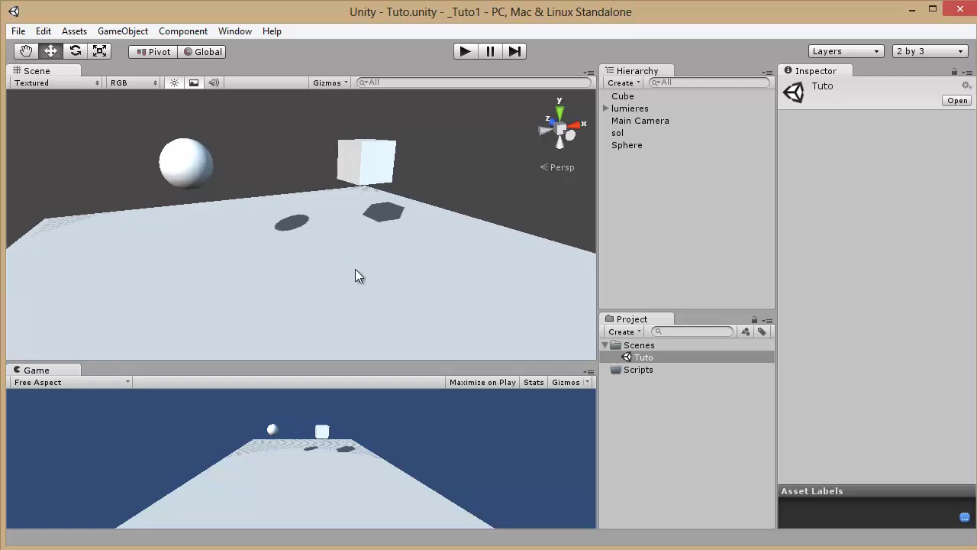
scroll(355, 269, "up", 1)
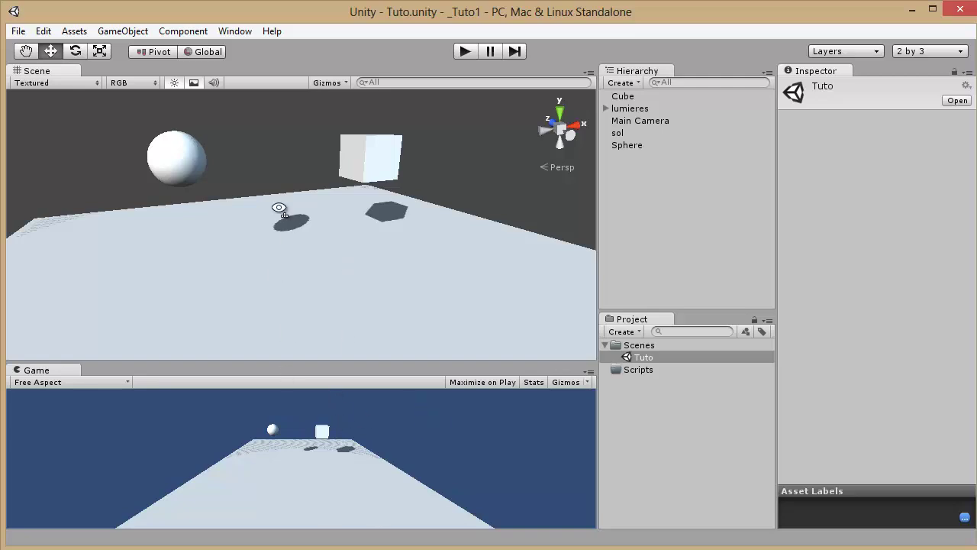
right_click_drag(278, 208, 264, 217)
scroll(267, 221, "down", 2)
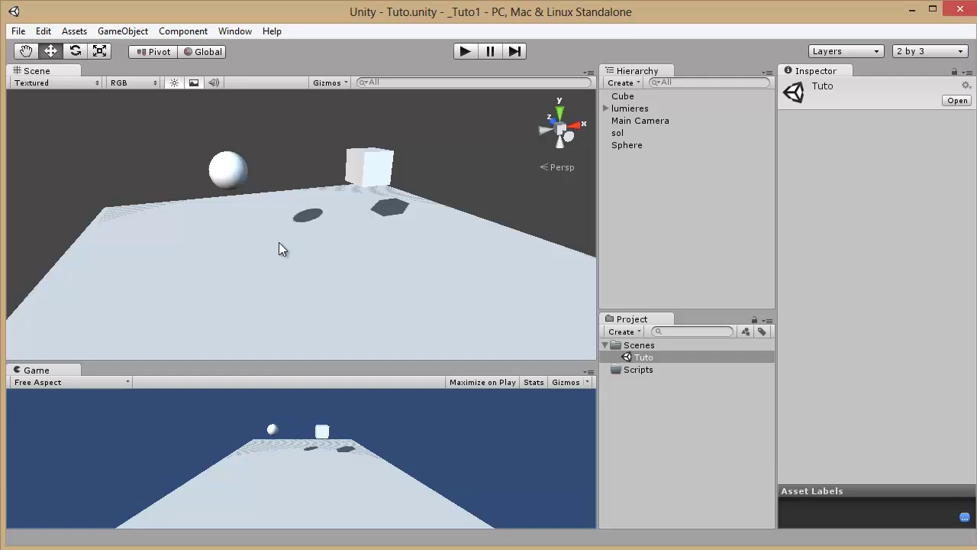
right_click_drag(257, 233, 280, 235)
scroll(281, 233, "up", 4)
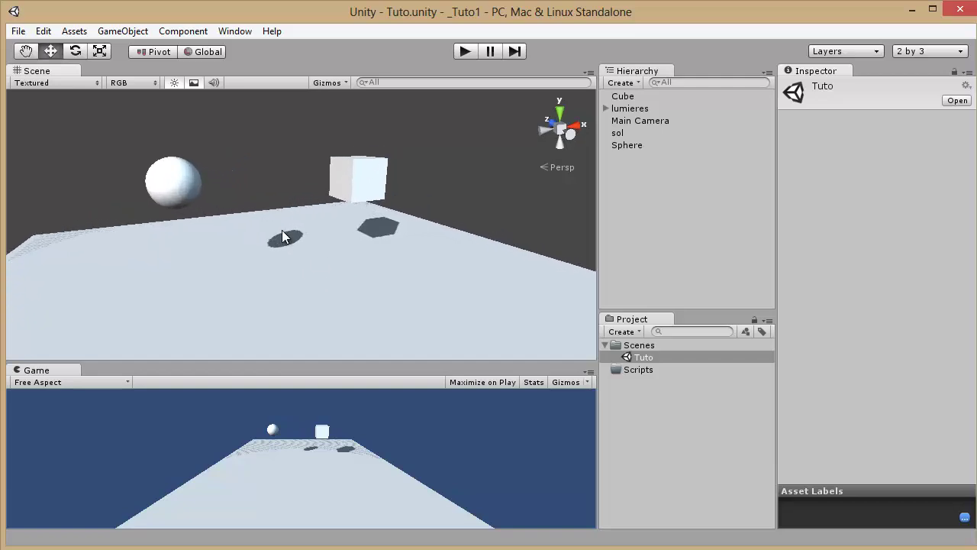